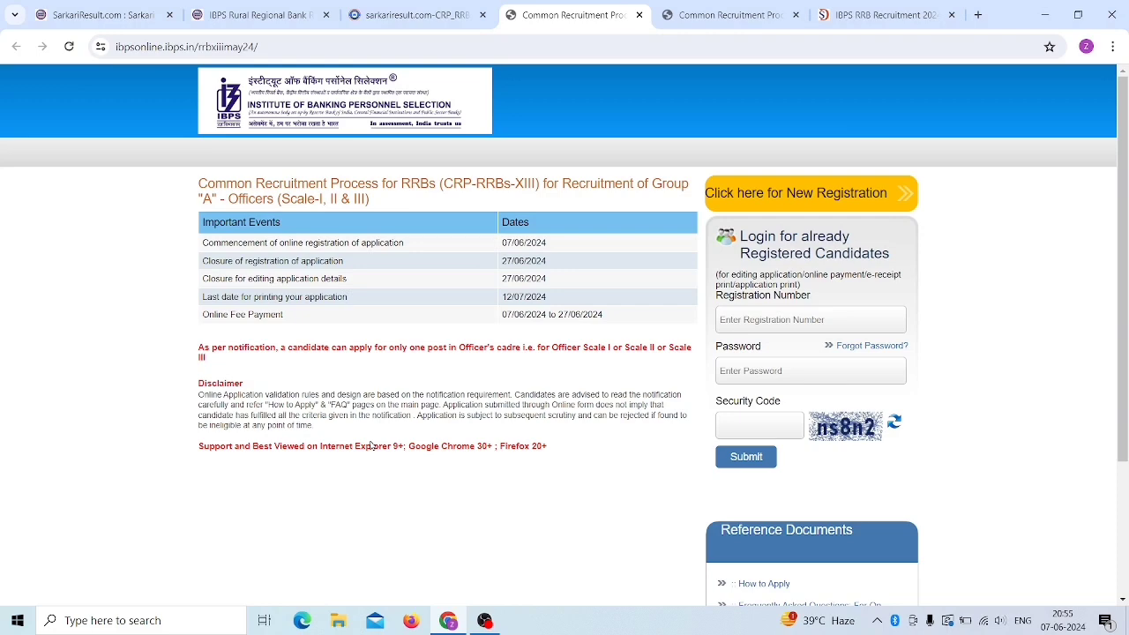
- Compare the Office Assistants and Officers recruitment pages, ending back on the Officers page
scroll(378, 375, down, 2)
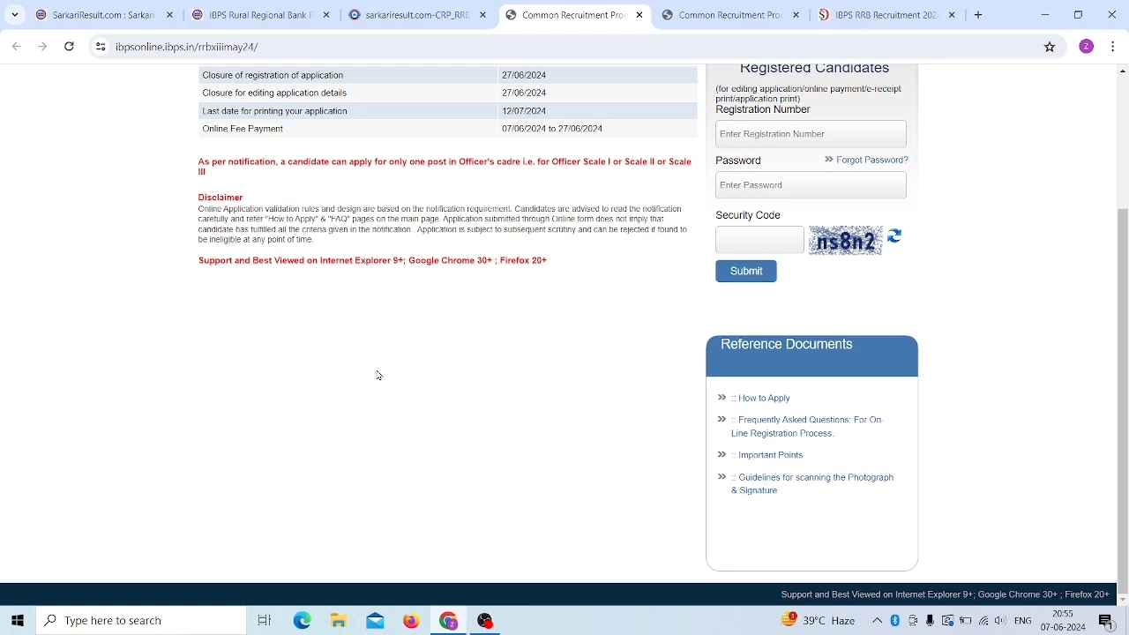
scroll(376, 373, up, 2)
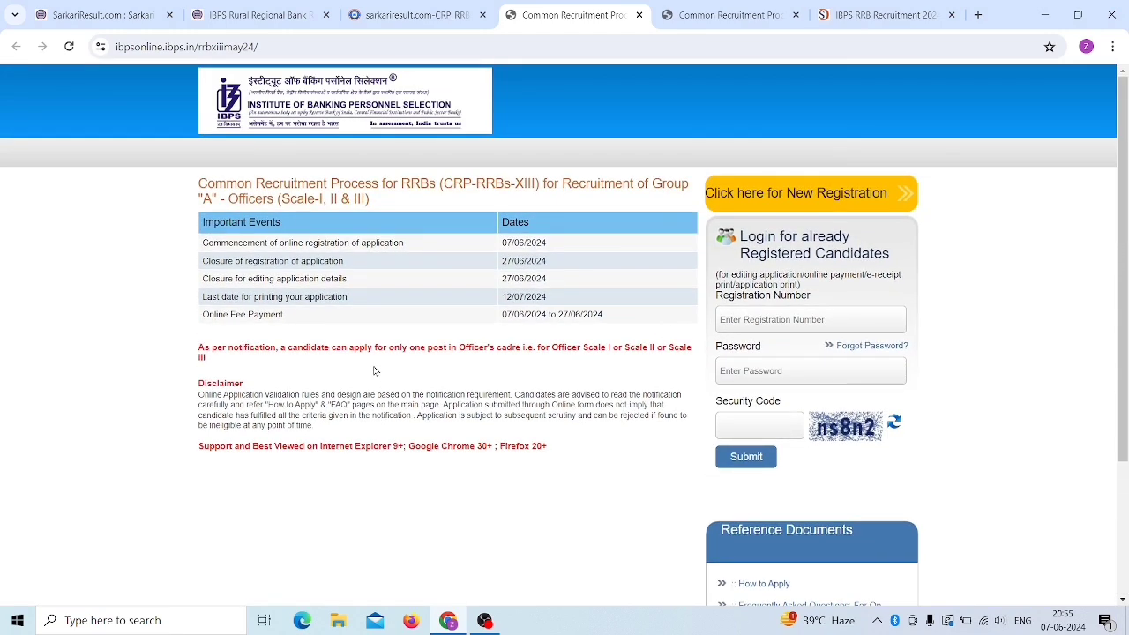
scroll(374, 370, down, 2)
scroll(374, 370, up, 2)
key(ctrl+Tab)
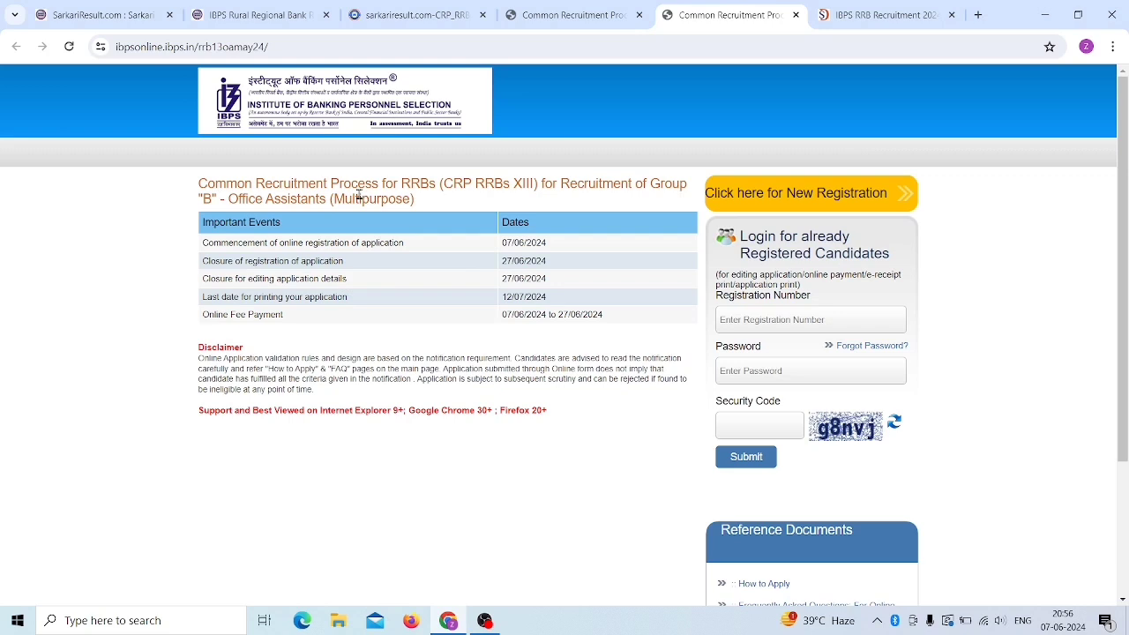
click(553, 26)
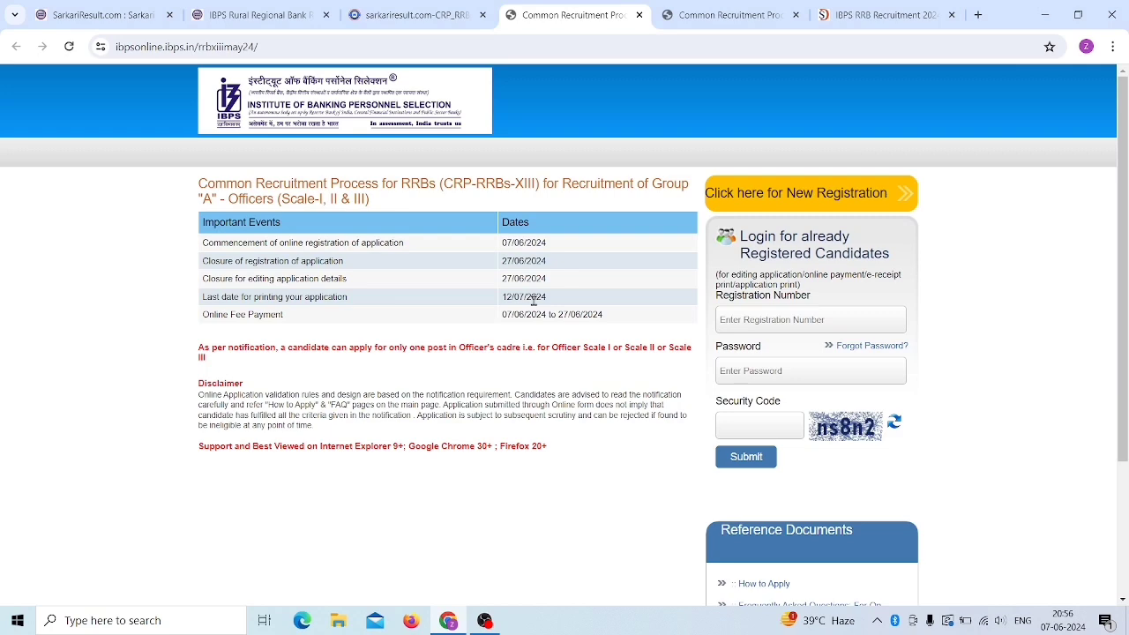
scroll(533, 300, down, 2)
scroll(529, 361, up, 3)
scroll(519, 435, down, 2)
scroll(539, 444, up, 2)
- Start a new registration for the Officers post
click(826, 200)
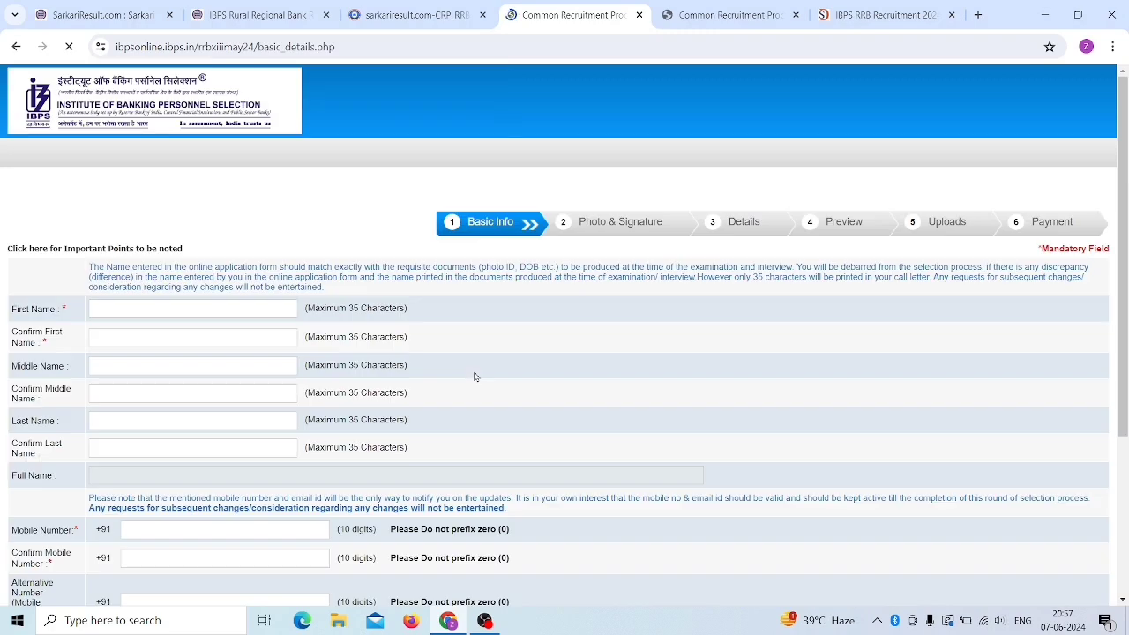
scroll(479, 327, down, 3)
scroll(483, 330, up, 2)
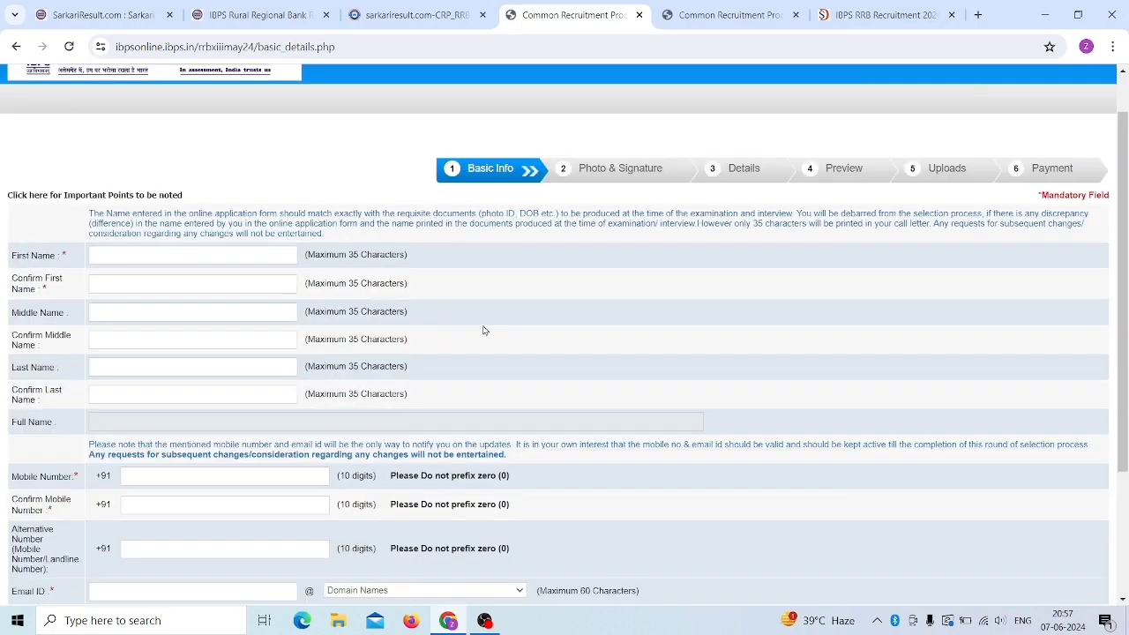
scroll(483, 330, up, 1)
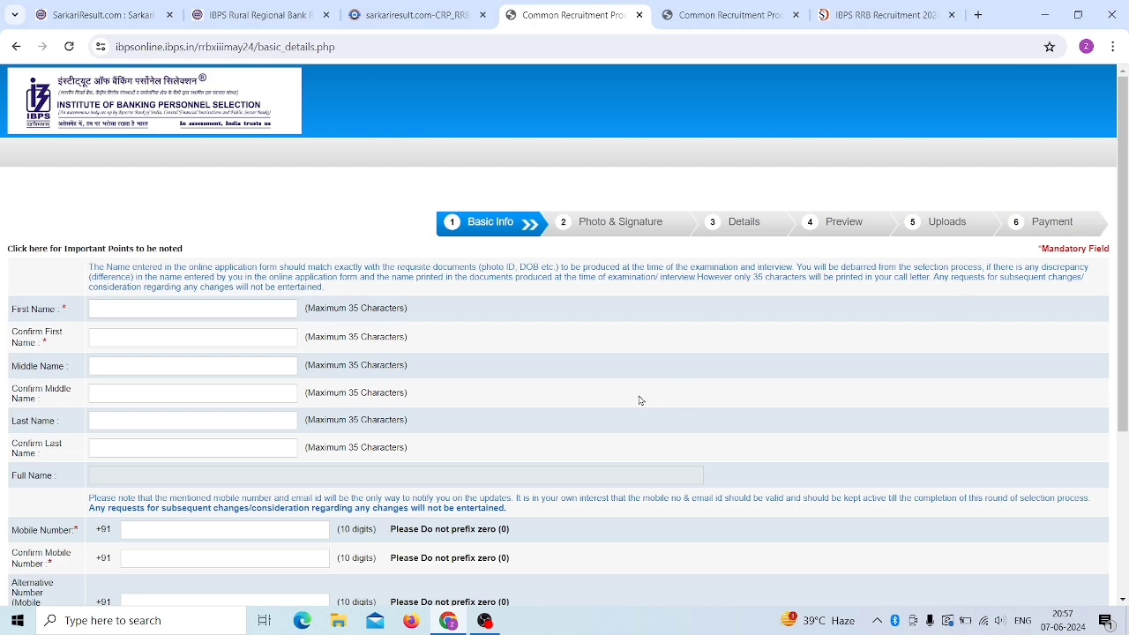
scroll(618, 388, down, 1)
scroll(605, 383, up, 1)
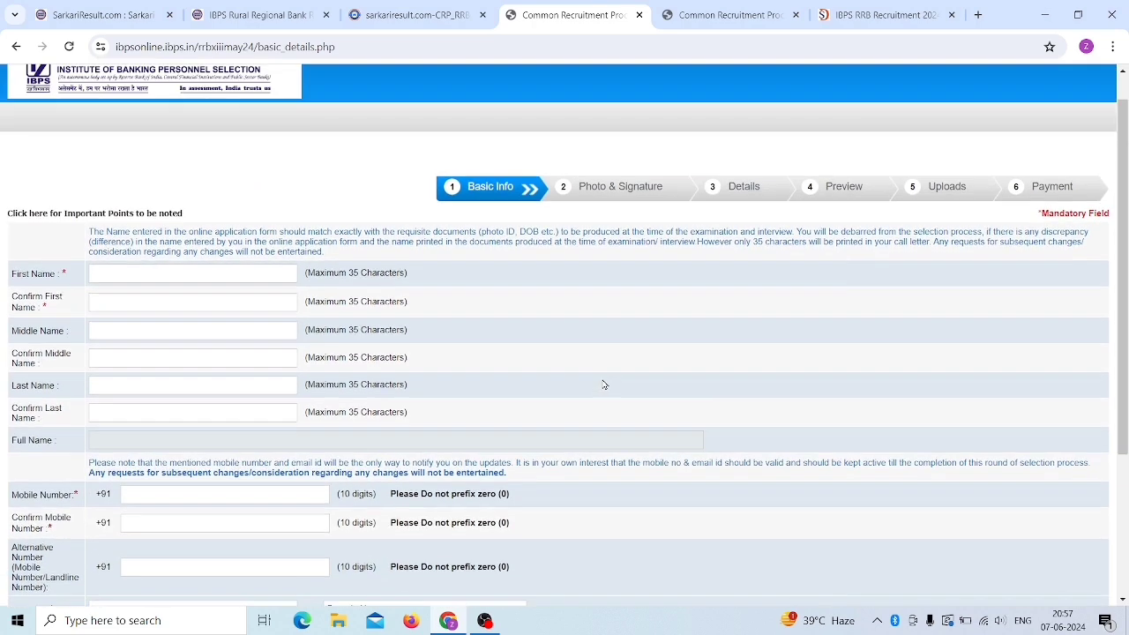
scroll(190, 380, down, 3)
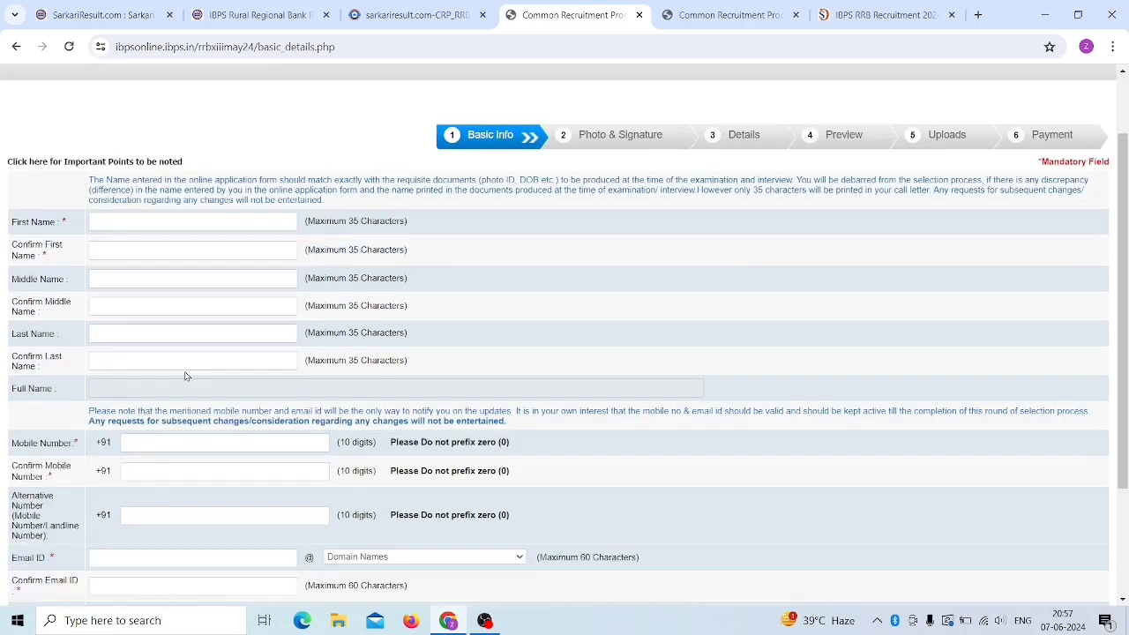
scroll(247, 389, up, 2)
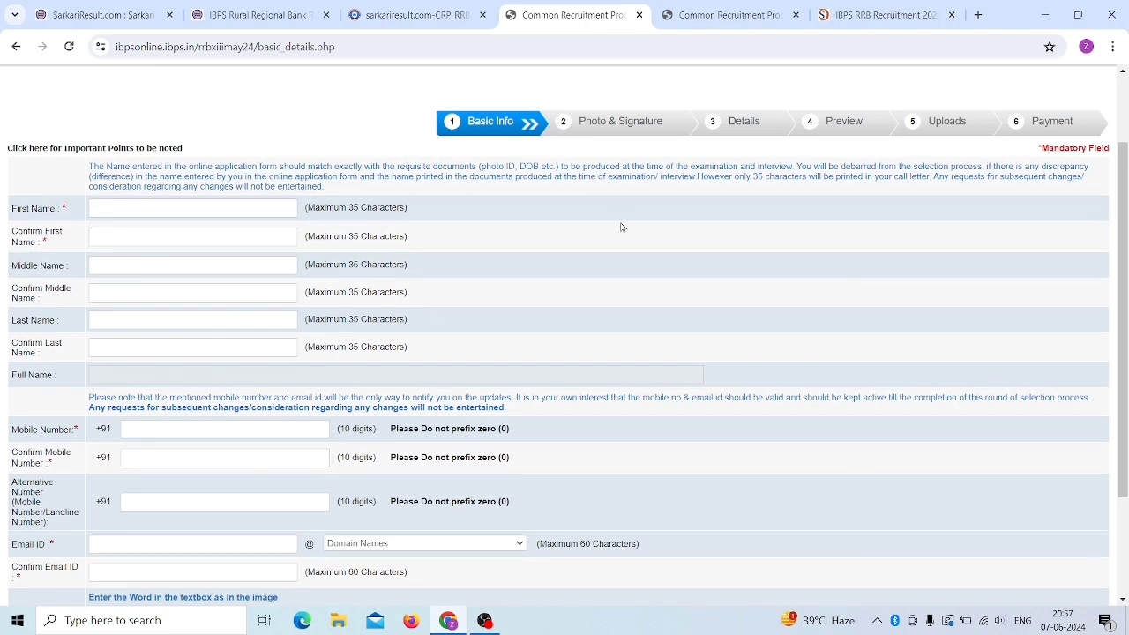
- Enter and confirm the applicant's first name and last name
click(127, 207)
key(Tab)
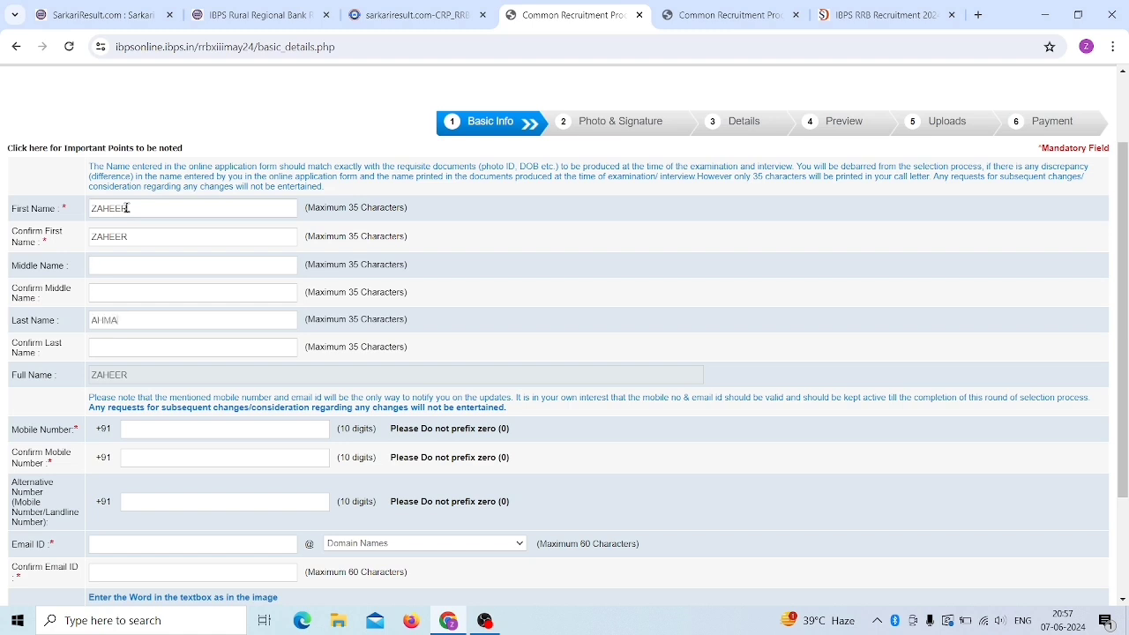
key(Tab)
- Enter the applicant's e-mail address with the gmail.com domain
scroll(156, 318, down, 2)
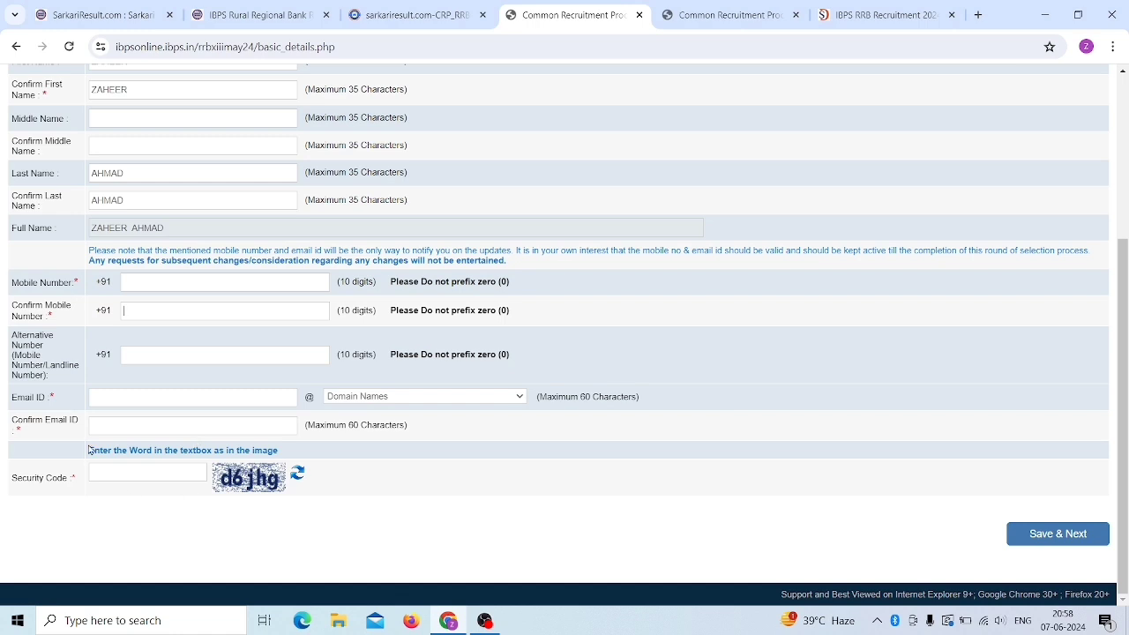
click(136, 393)
click(364, 397)
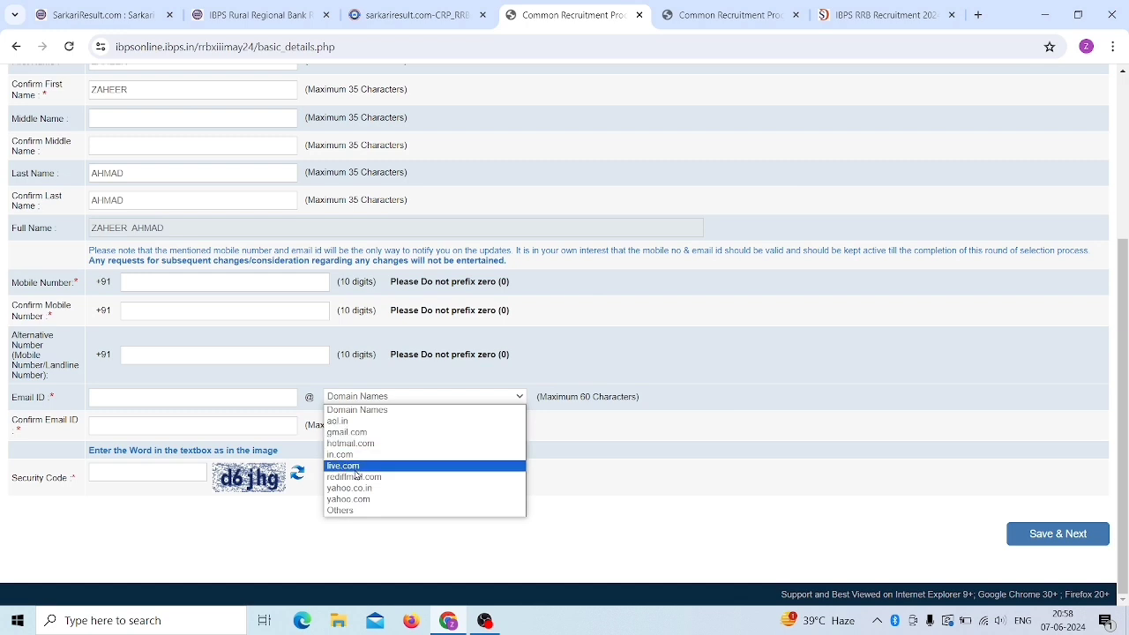
click(357, 432)
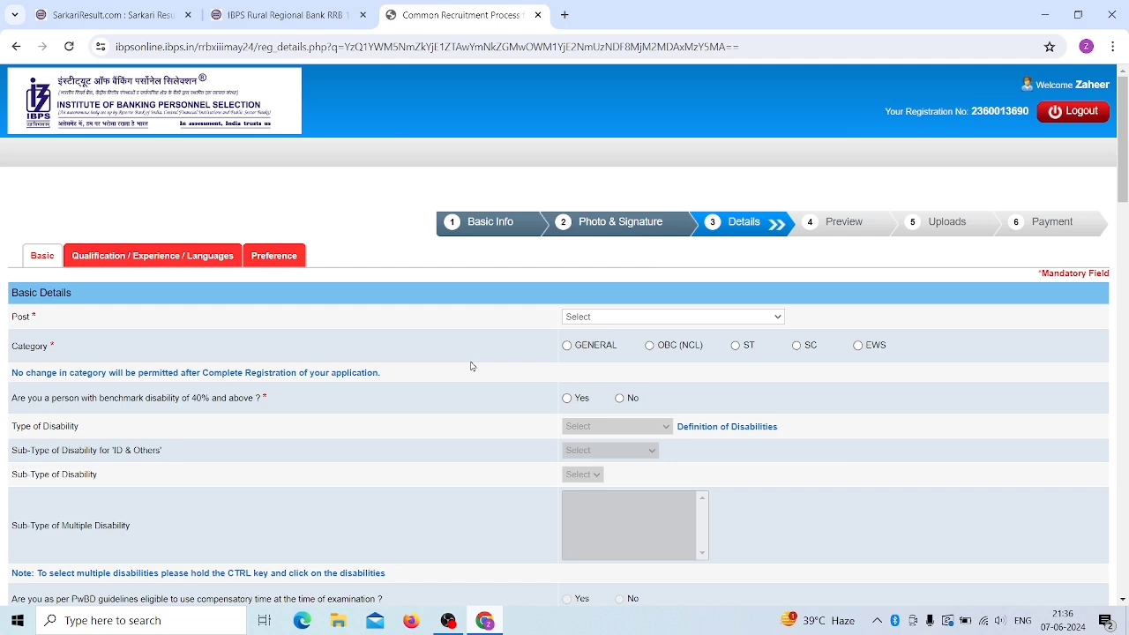
- Set the Post applied for to OFFICER SCALE-I
scroll(473, 366, down, 3)
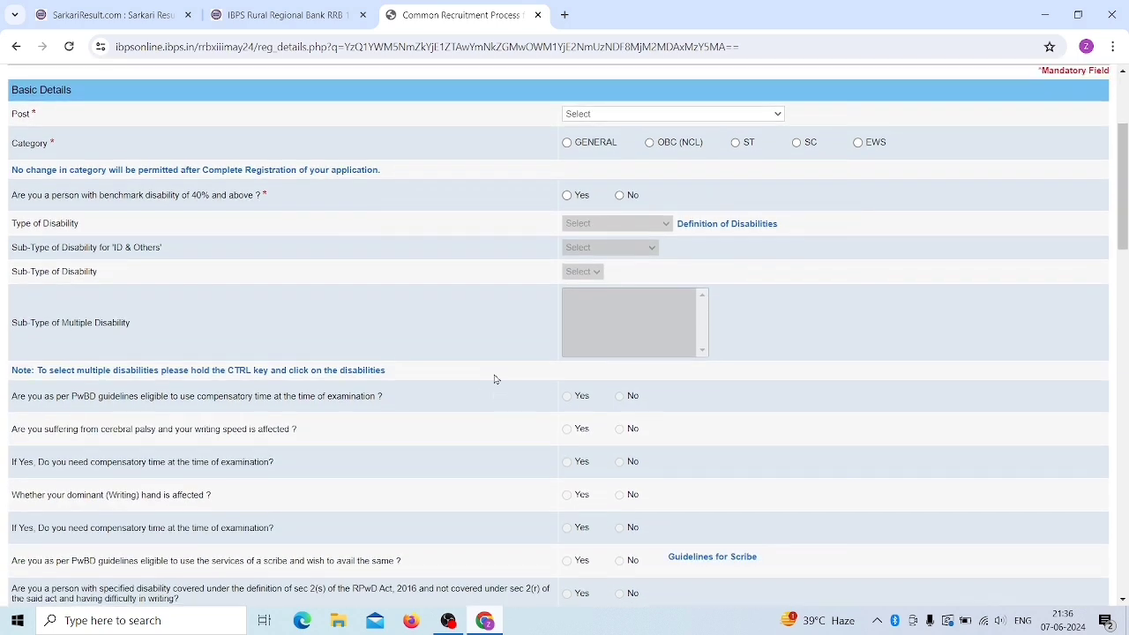
scroll(494, 379, up, 3)
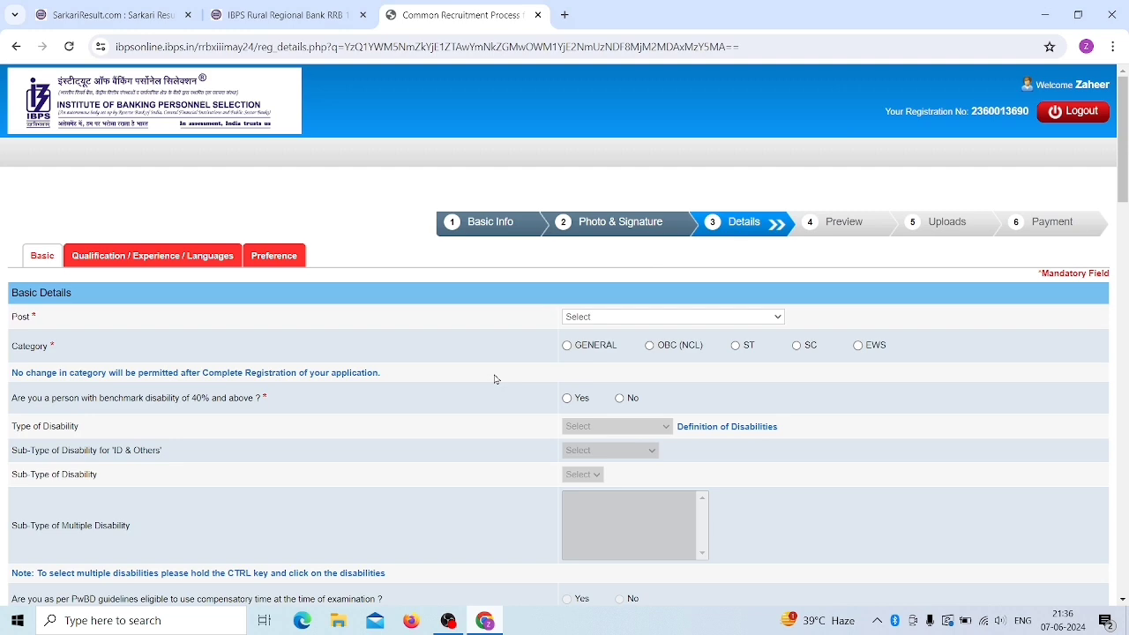
scroll(492, 380, down, 3)
scroll(493, 379, up, 3)
click(620, 319)
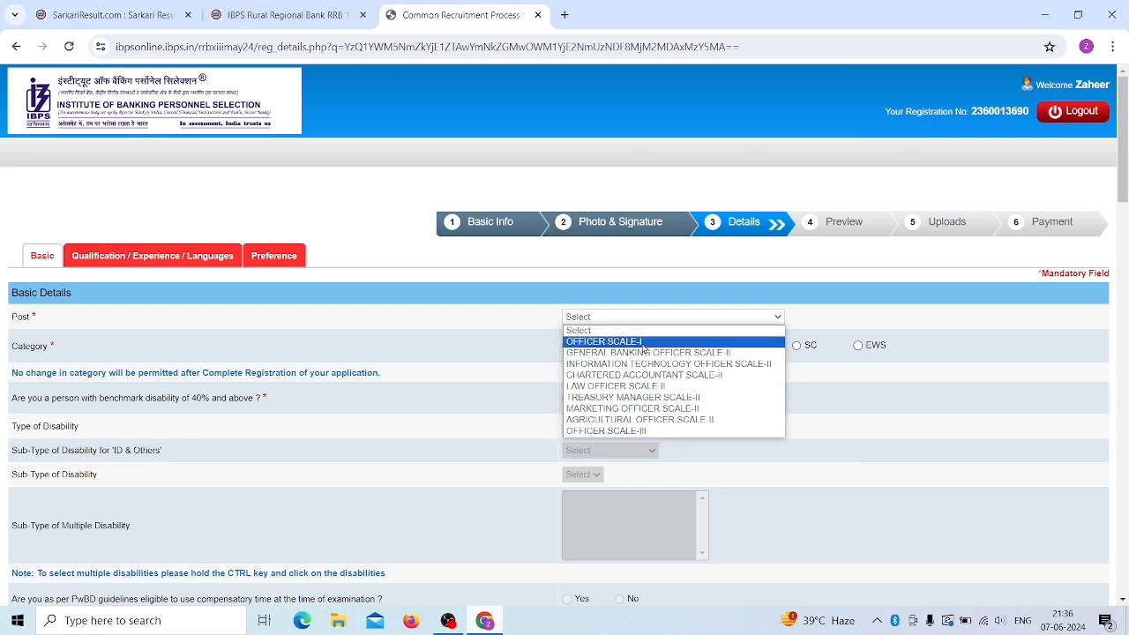
click(609, 341)
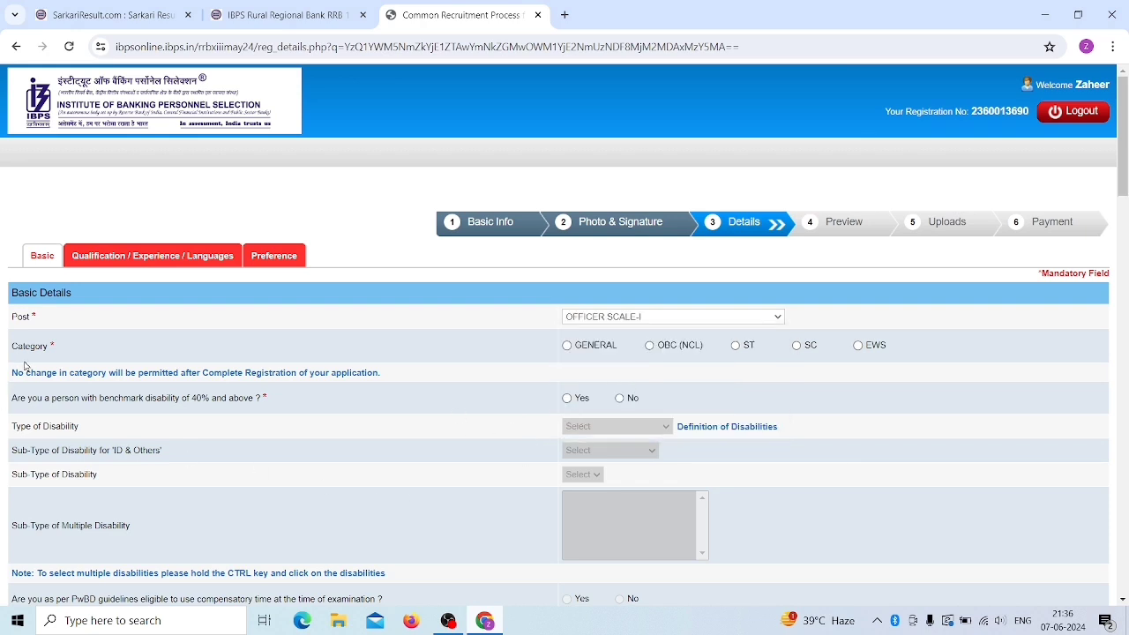
- Set the category to ST, acknowledging the category warnings
scroll(449, 364, down, 1)
click(568, 272)
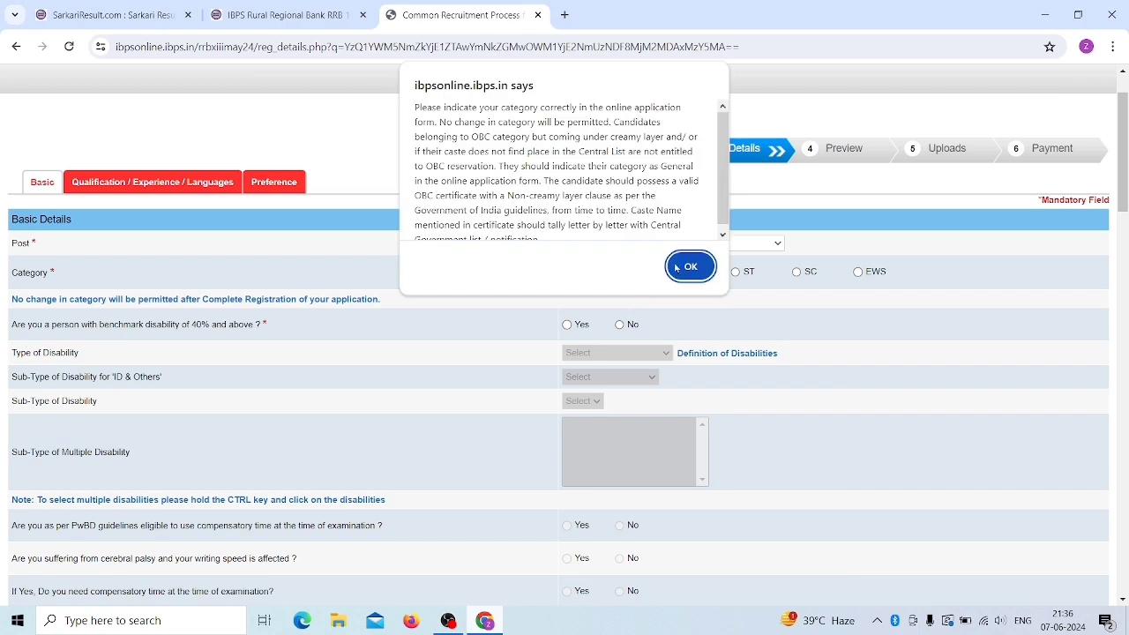
click(685, 266)
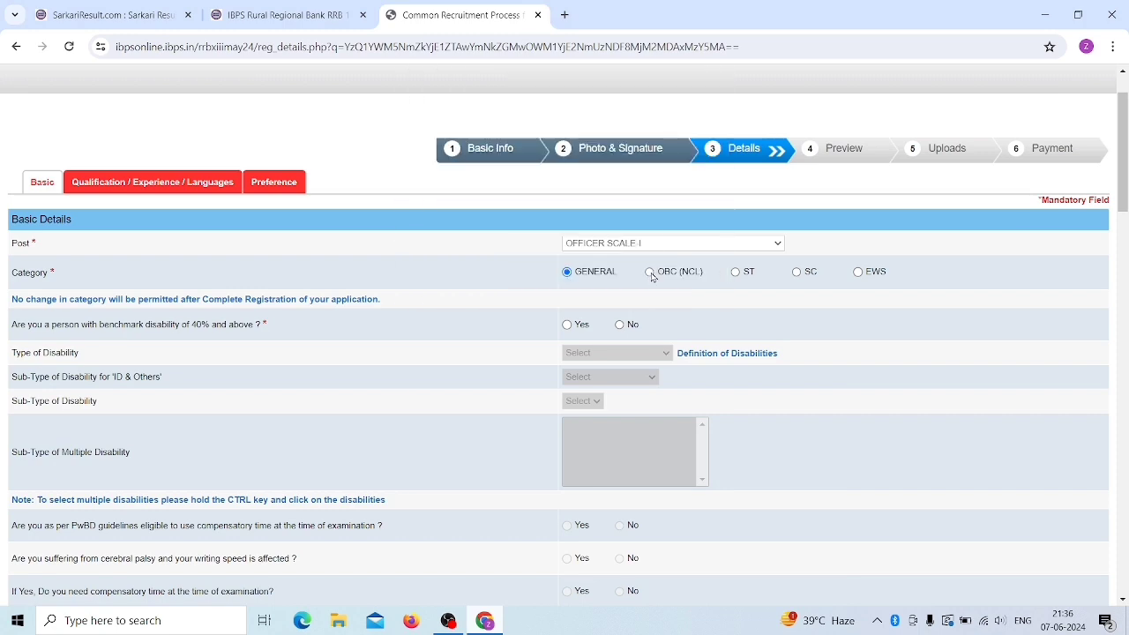
click(650, 273)
click(699, 263)
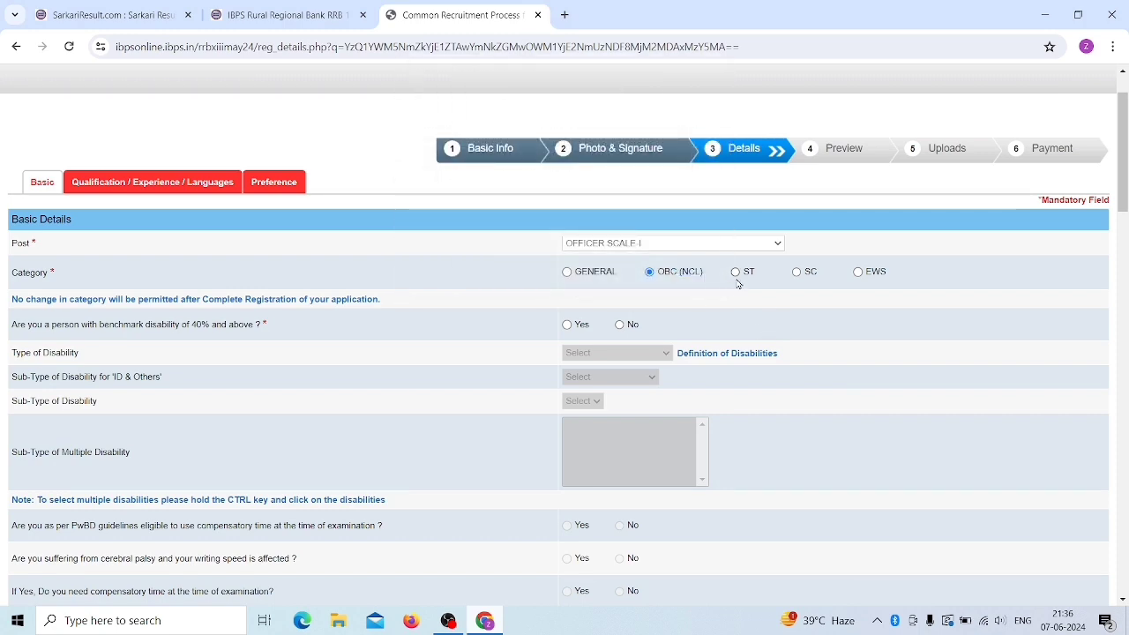
click(736, 272)
key(Return)
- Answer No to the benchmark disability question
click(567, 324)
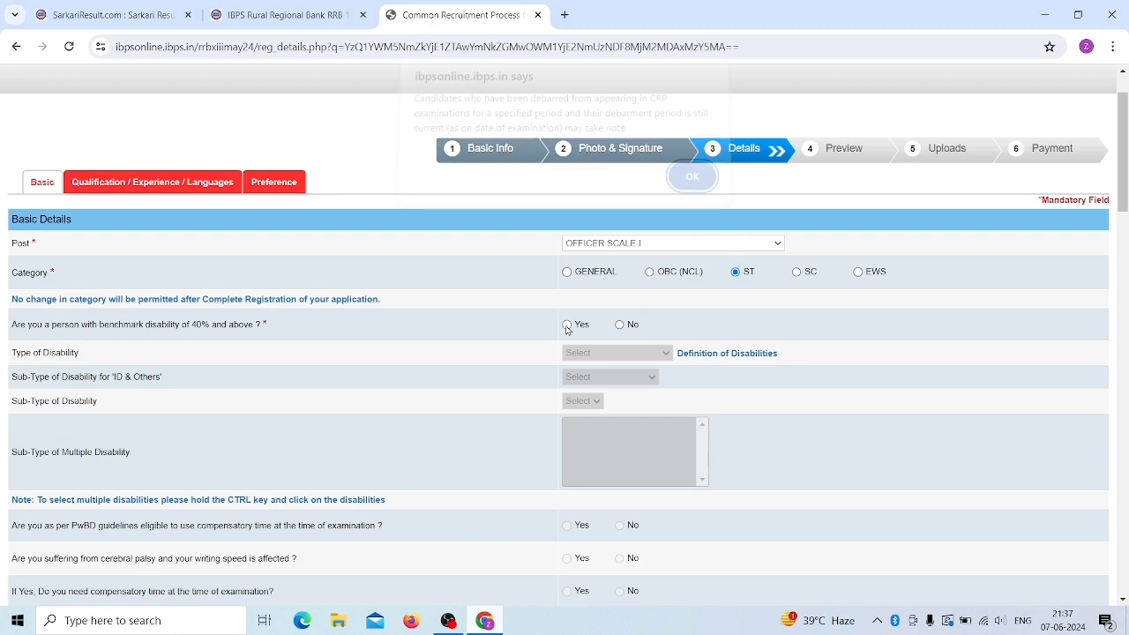
click(697, 193)
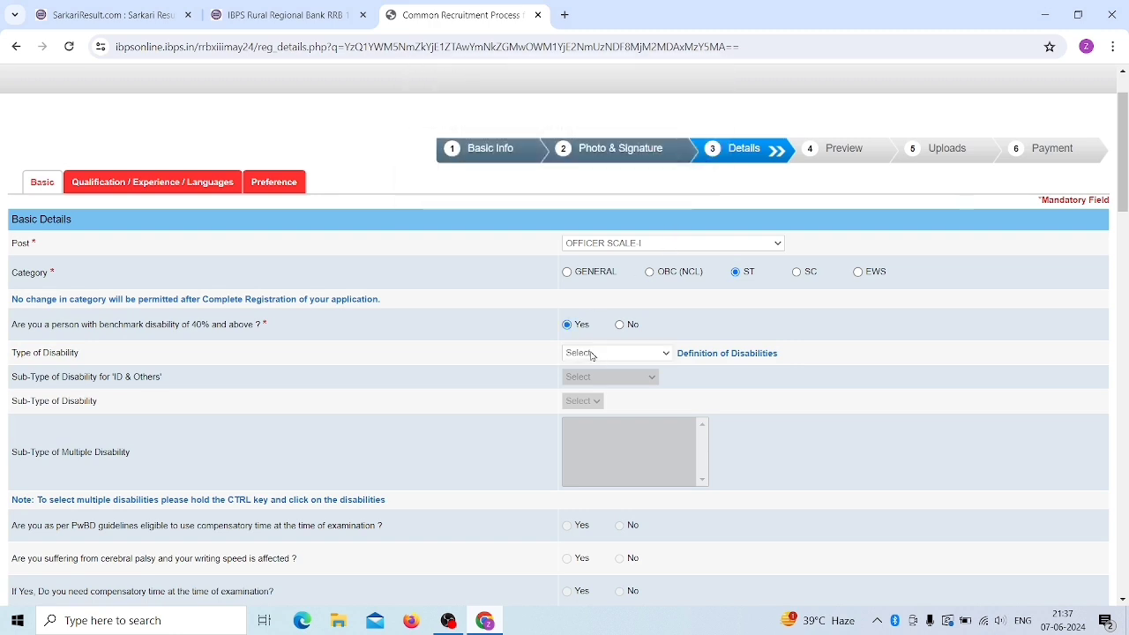
click(593, 354)
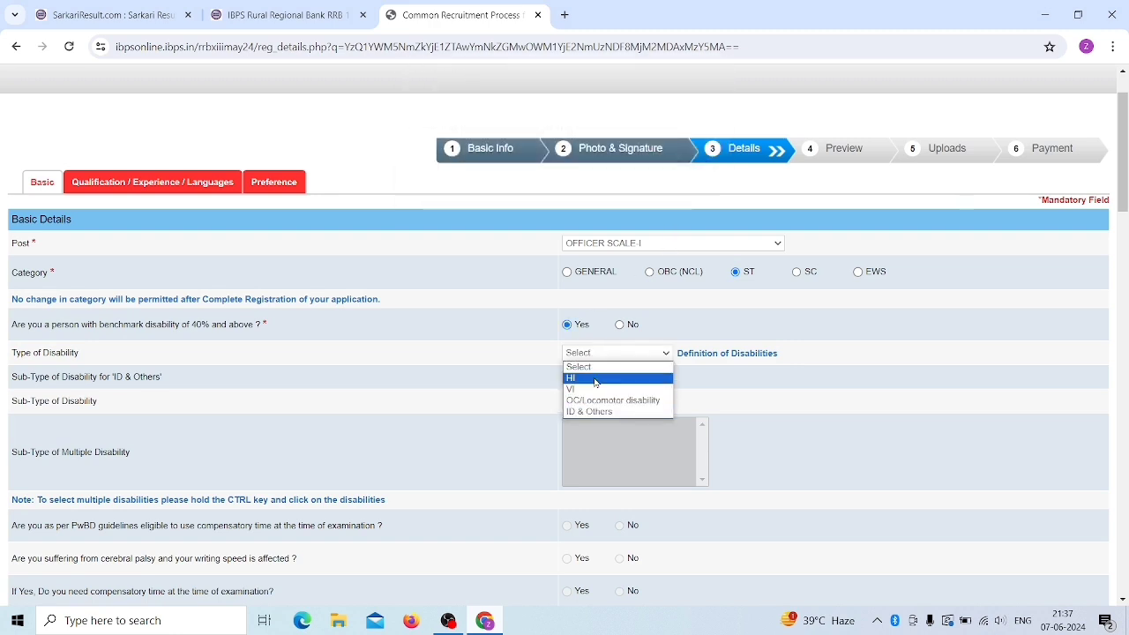
click(776, 387)
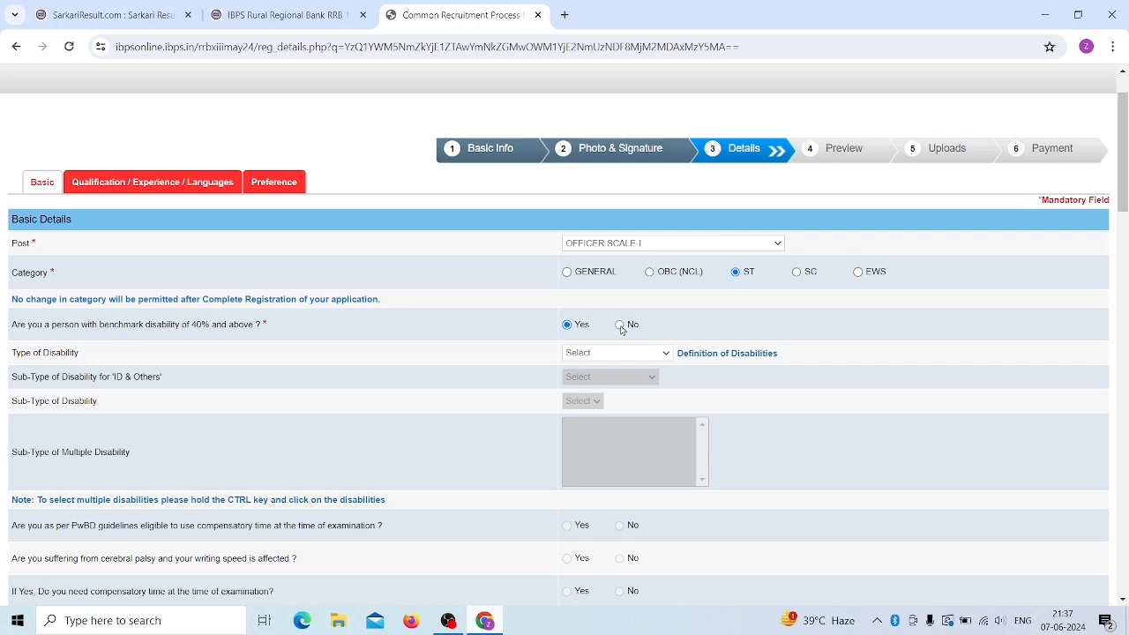
click(621, 327)
scroll(670, 421, down, 4)
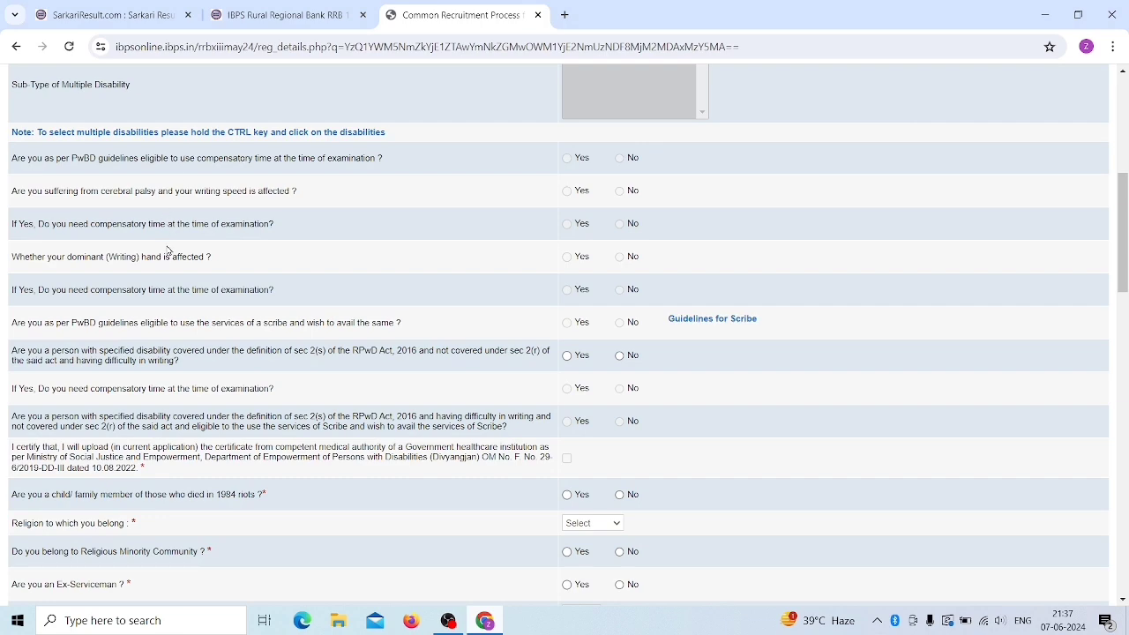
- Answer No to the writing-difficulty question after dismissing the debarment notice
scroll(750, 350, down, 1)
scroll(744, 336, down, 1)
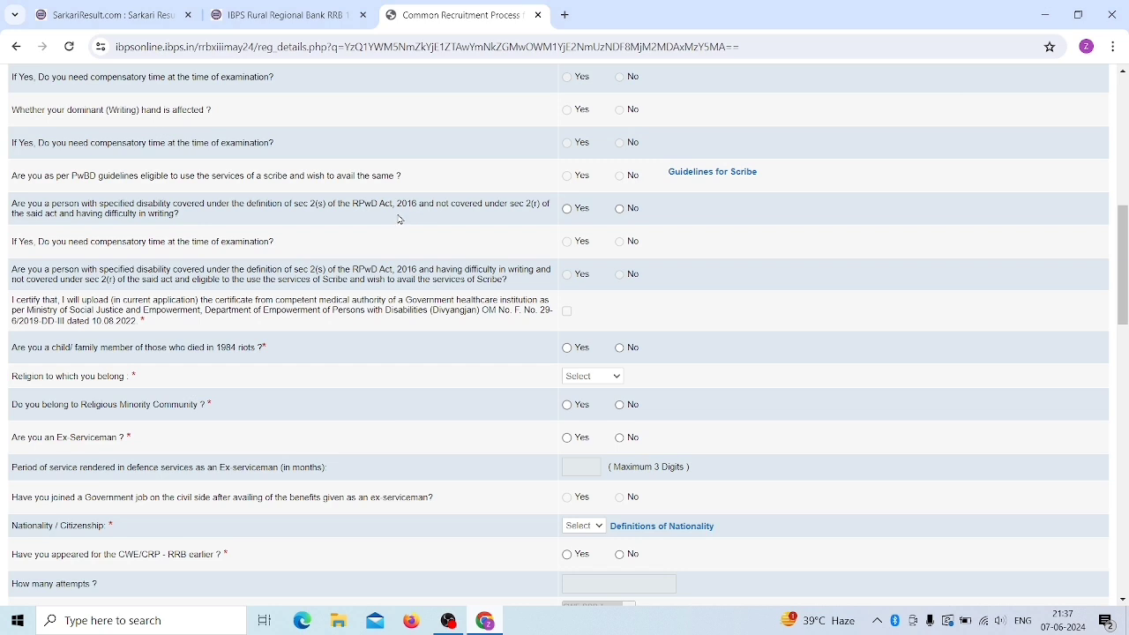
click(566, 208)
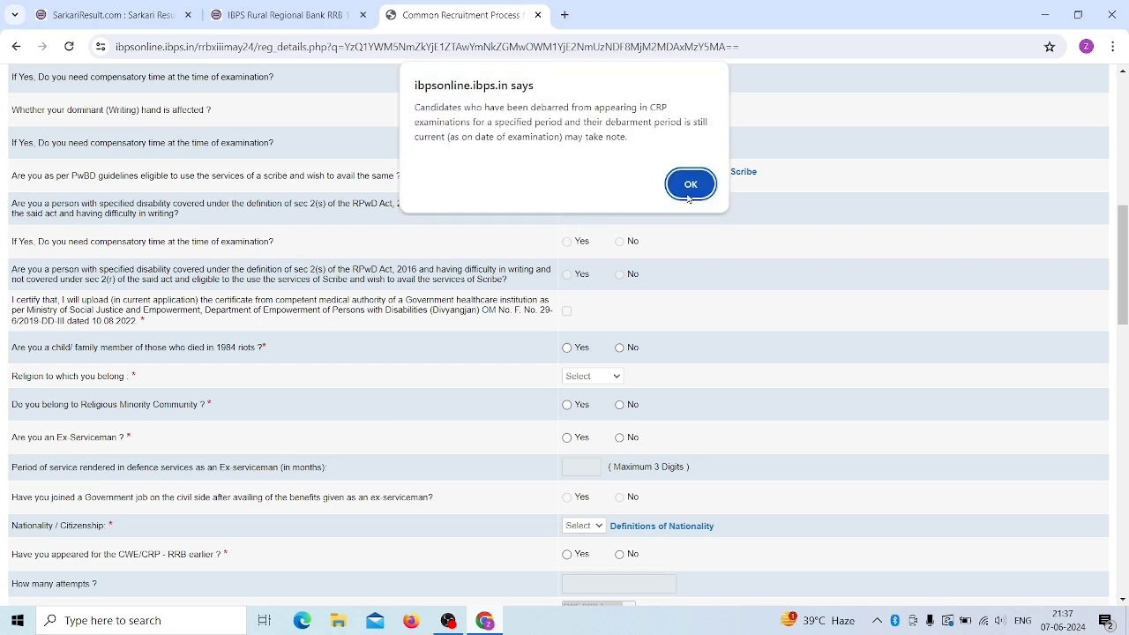
click(688, 186)
click(620, 210)
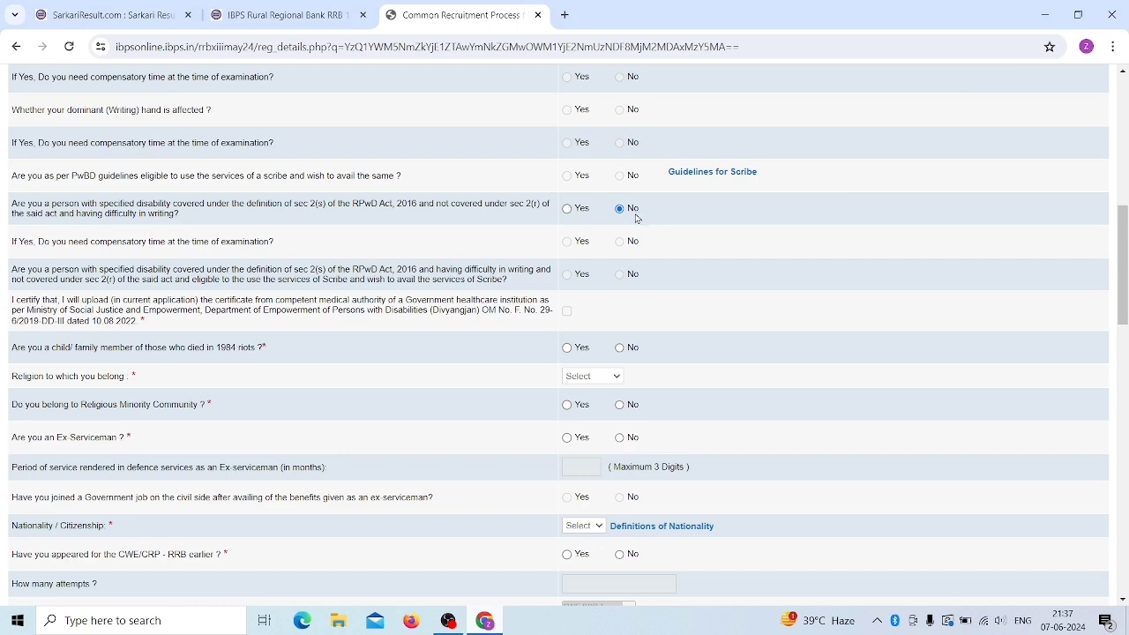
scroll(633, 353, down, 2)
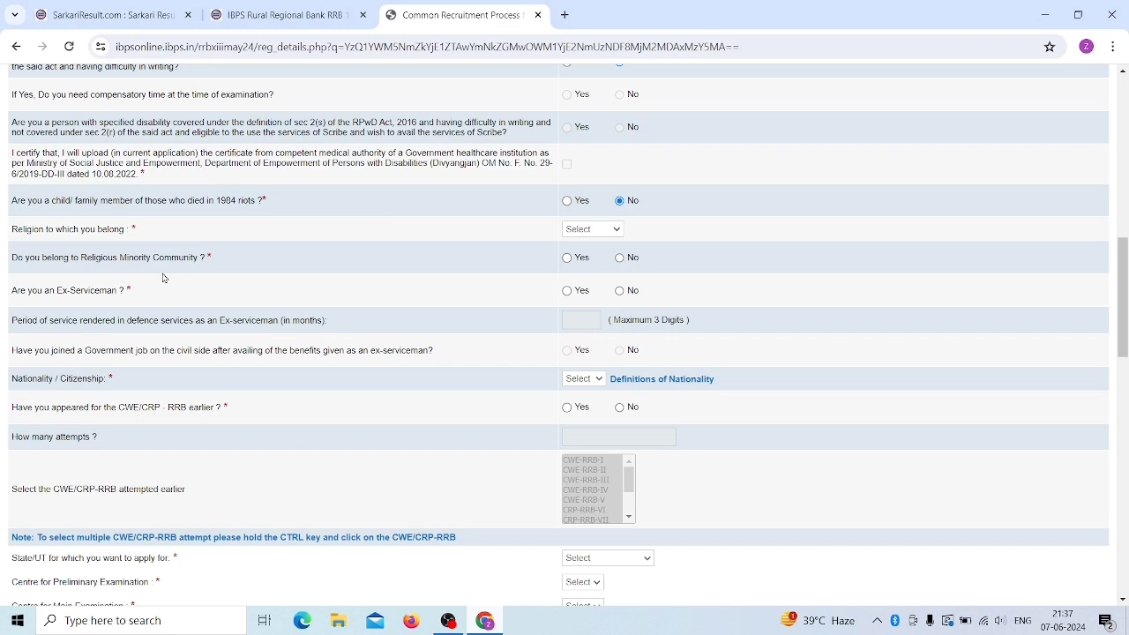
- Answer No to religious minority and ex-serviceman, and set nationality to Indian
click(622, 257)
scroll(647, 316, down, 1)
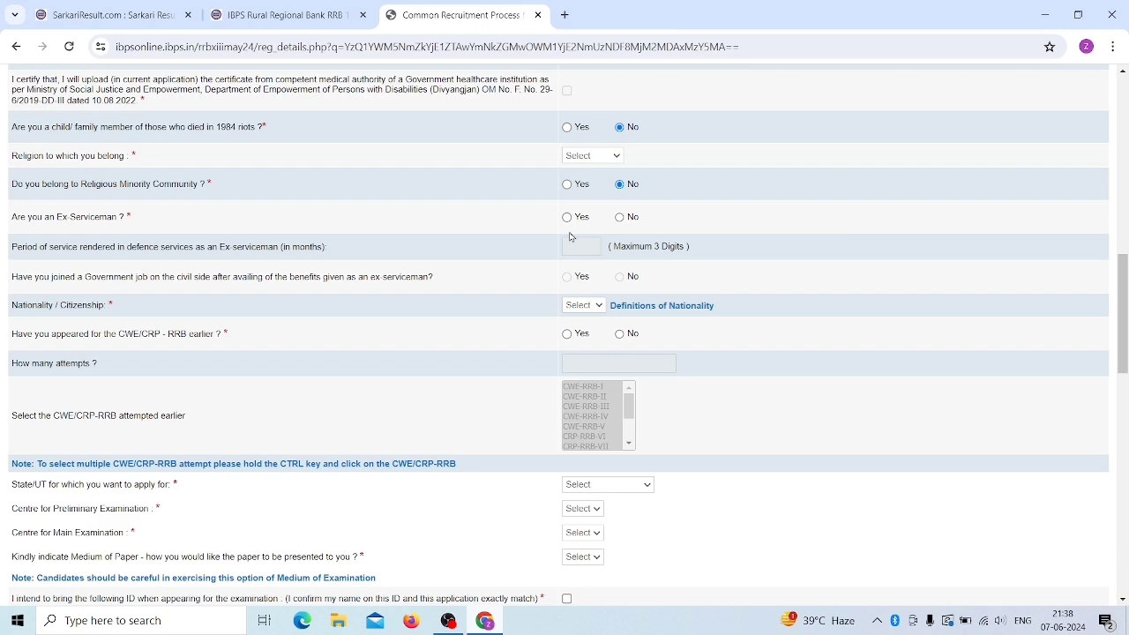
click(620, 217)
scroll(642, 293, down, 2)
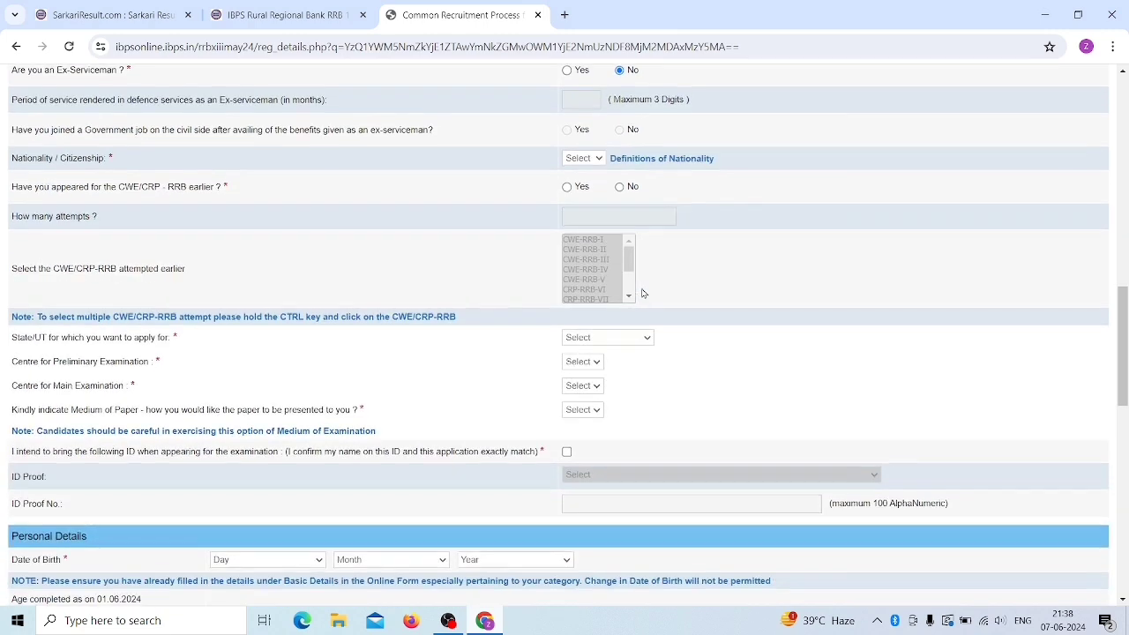
click(590, 161)
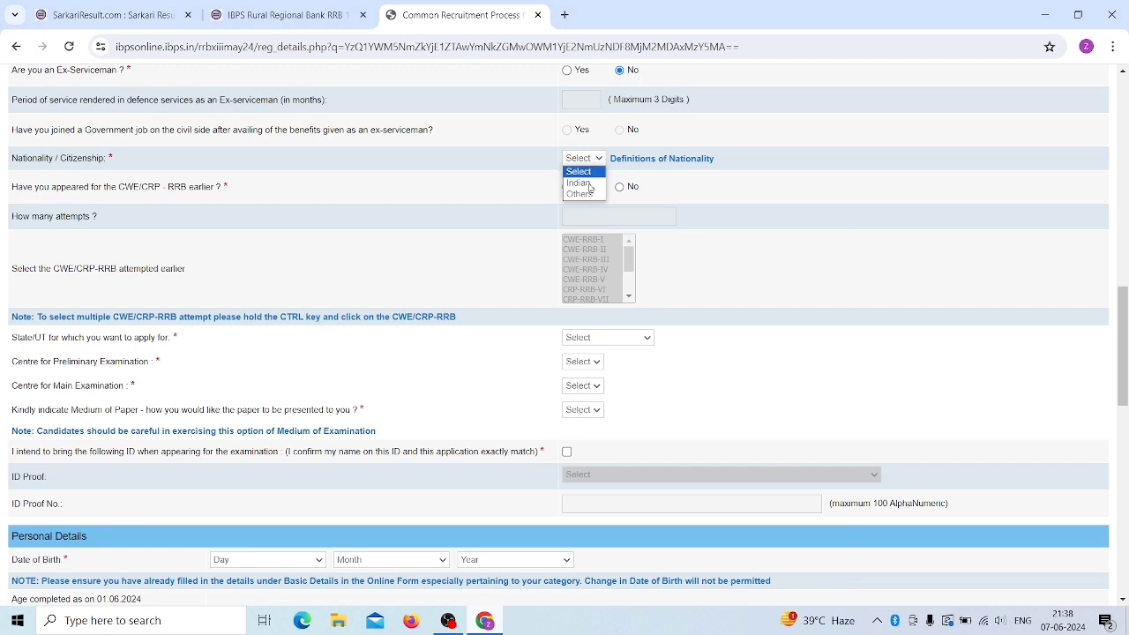
click(584, 189)
scroll(146, 216, down, 1)
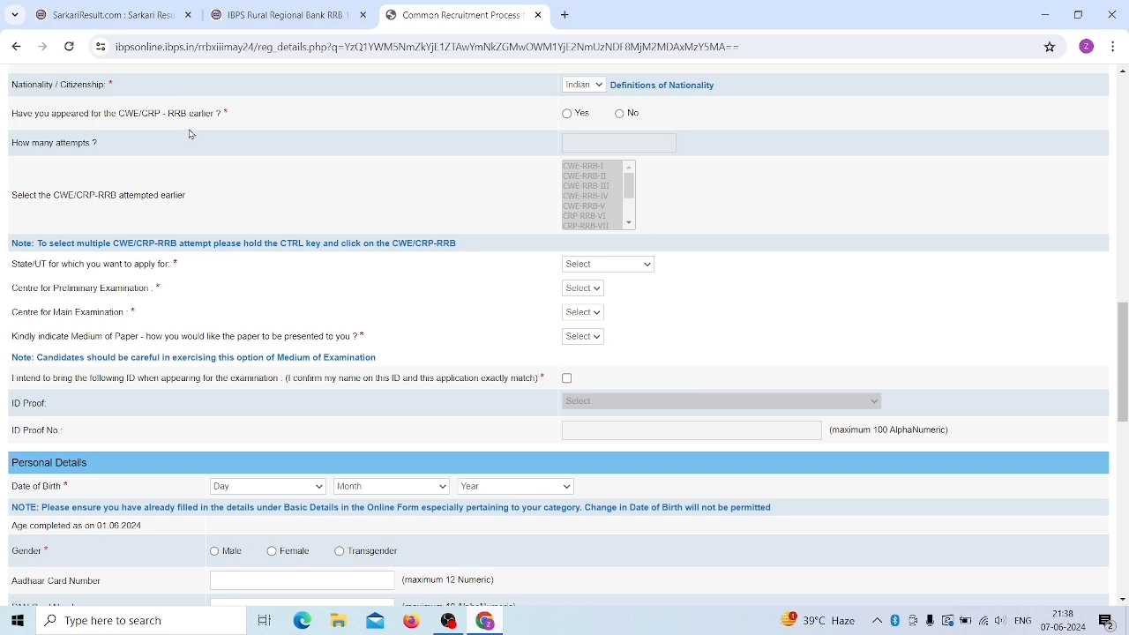
- Answer No to having appeared for CWE/CRP-RRB before
click(568, 115)
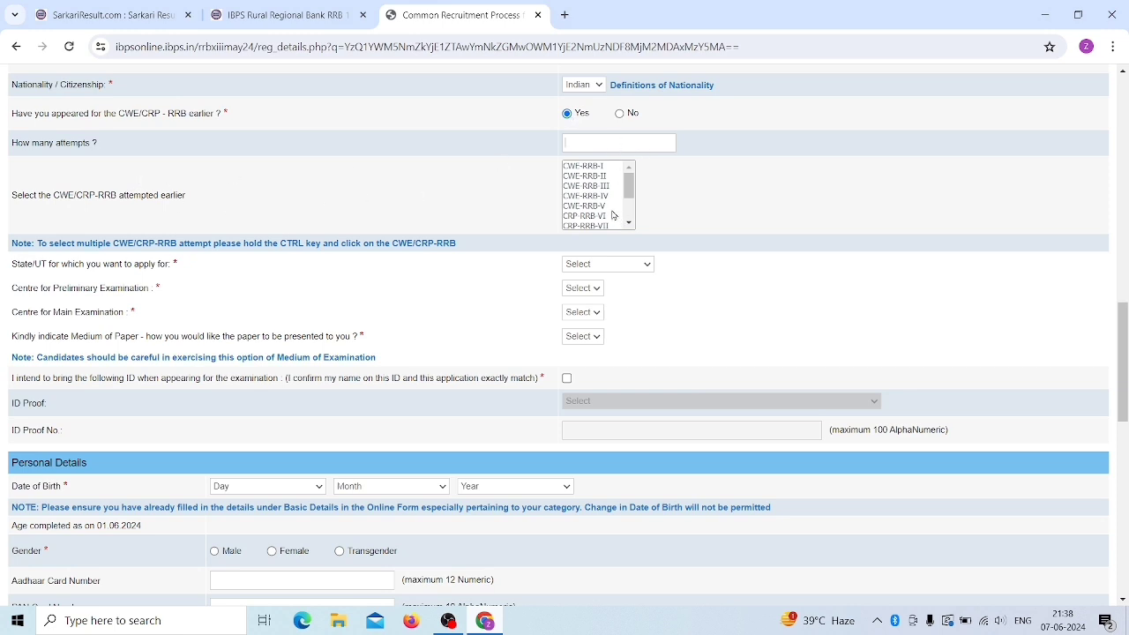
drag(631, 196, 632, 198)
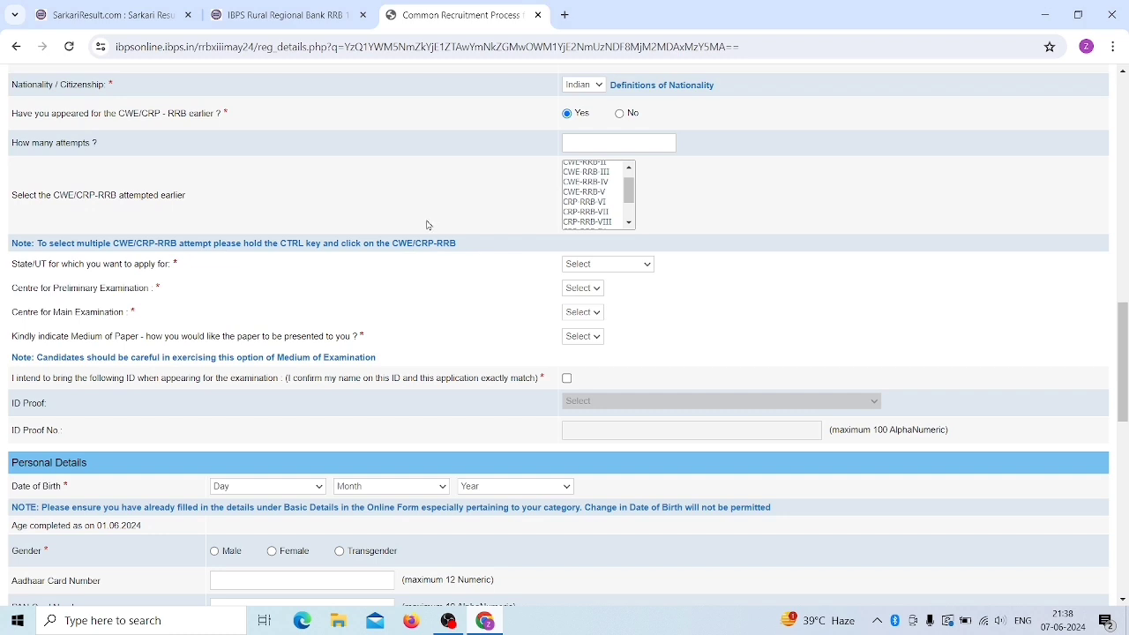
click(620, 113)
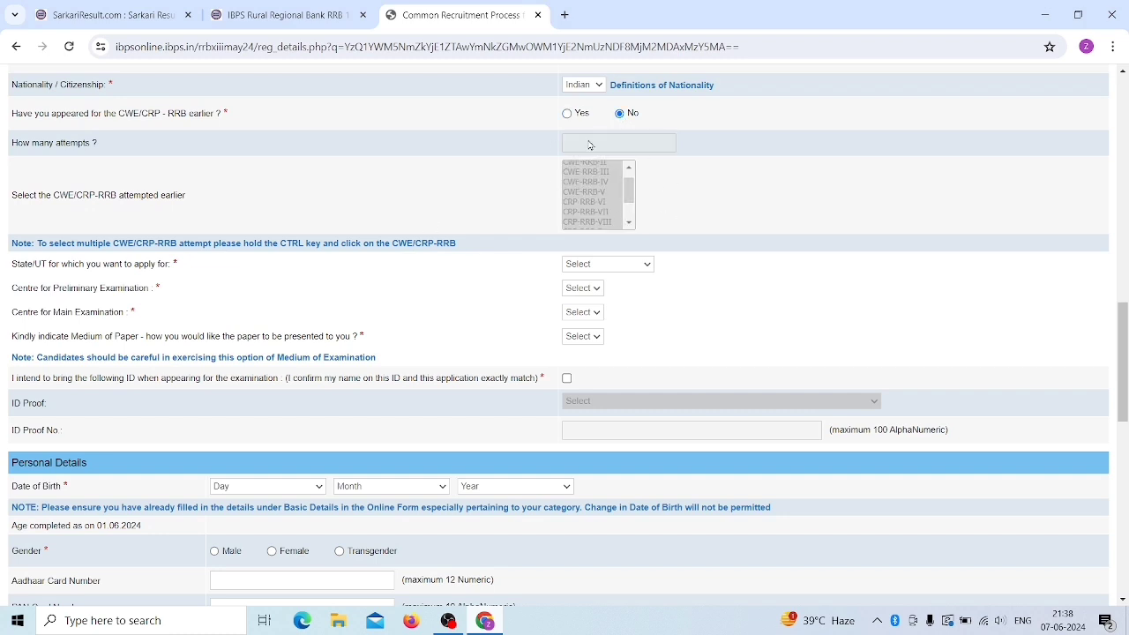
scroll(680, 209, down, 3)
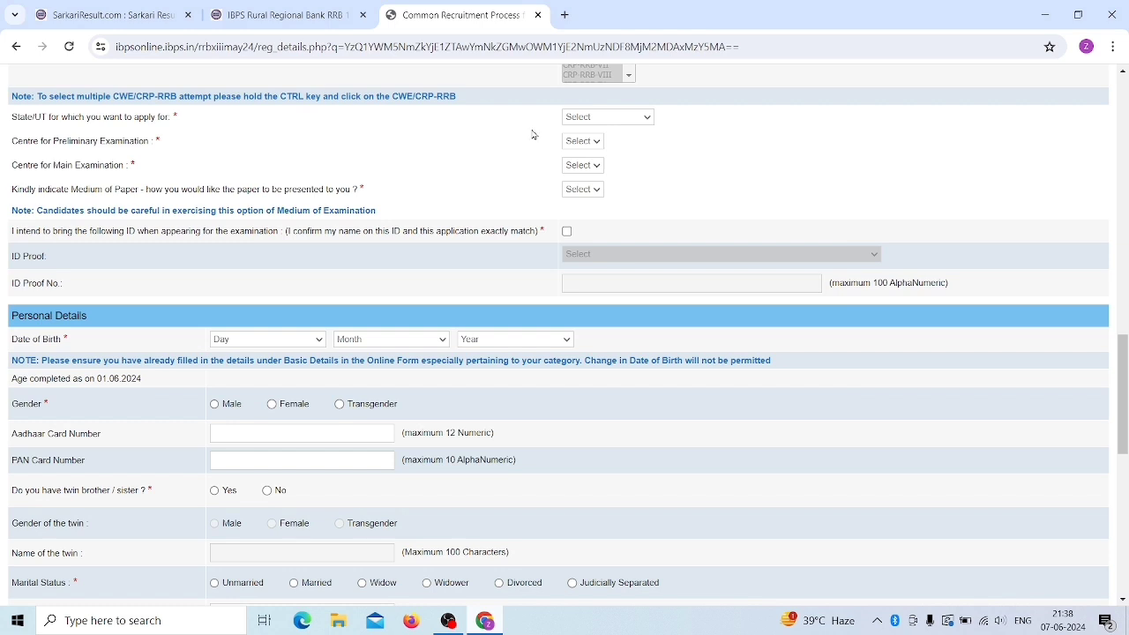
- Set the state applied for to Bihar
click(590, 118)
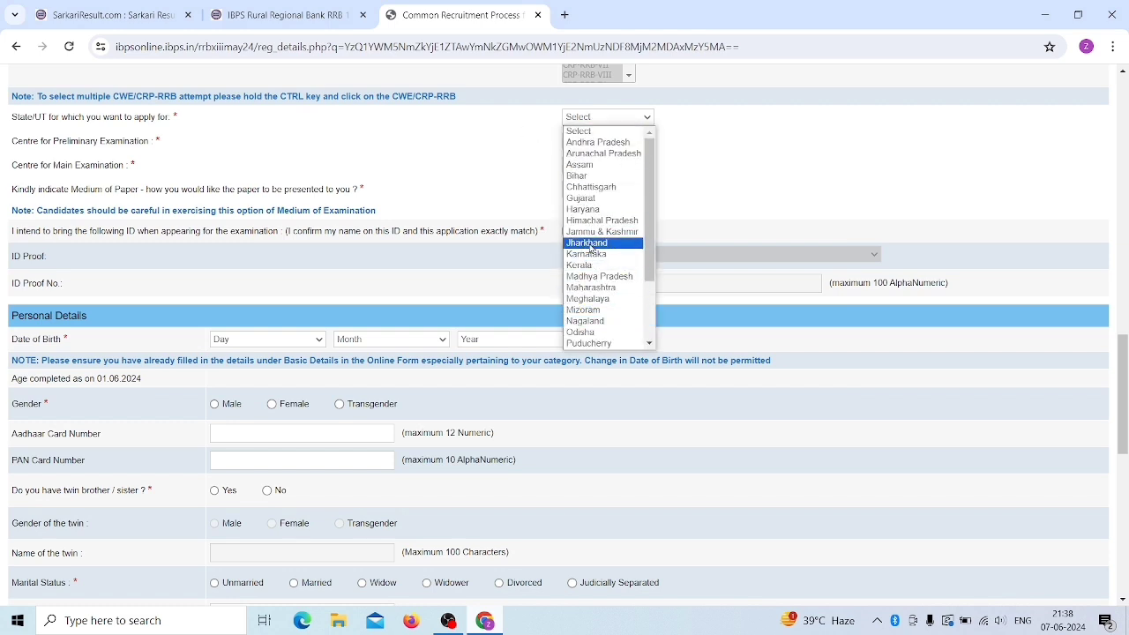
key(Escape)
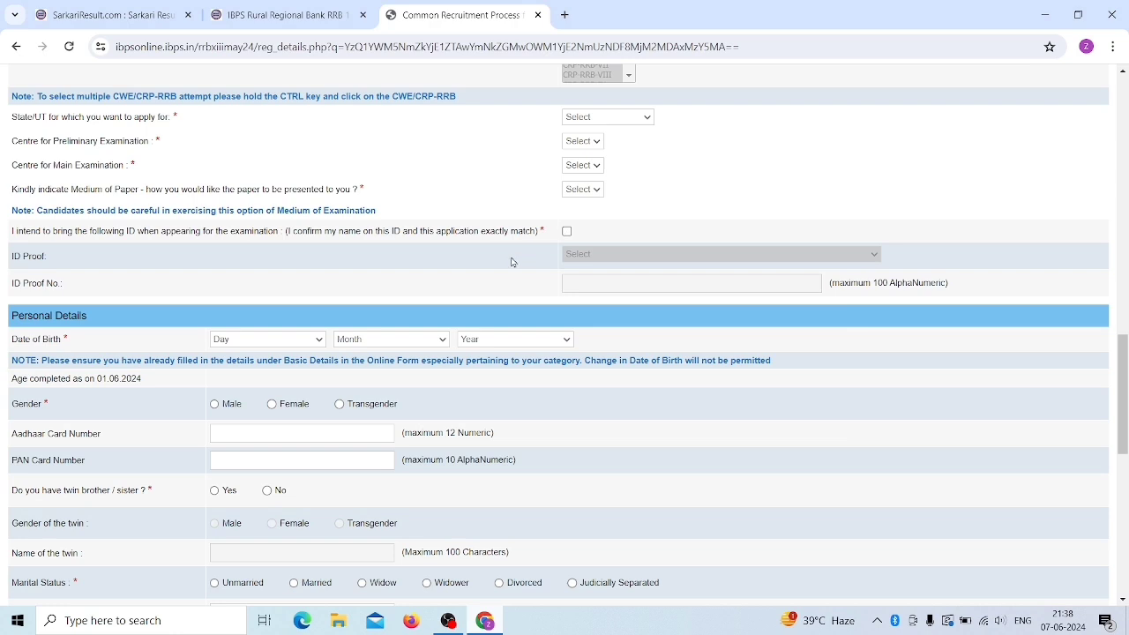
key(b)
click(609, 118)
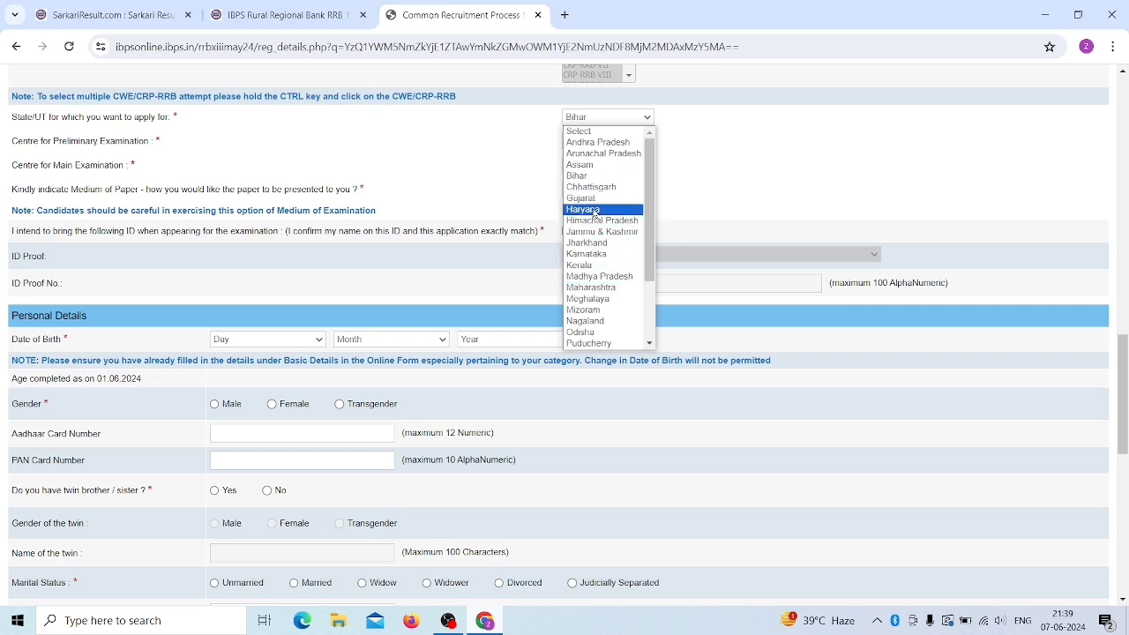
click(722, 178)
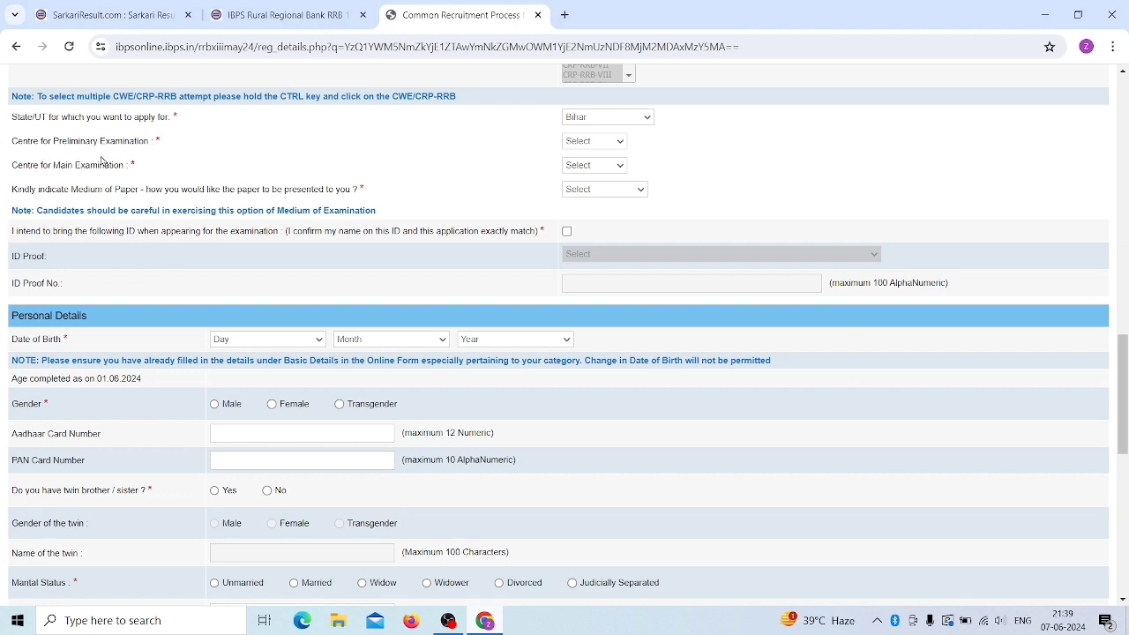
- Choose Patna as both the preliminary and main examination centre
click(600, 144)
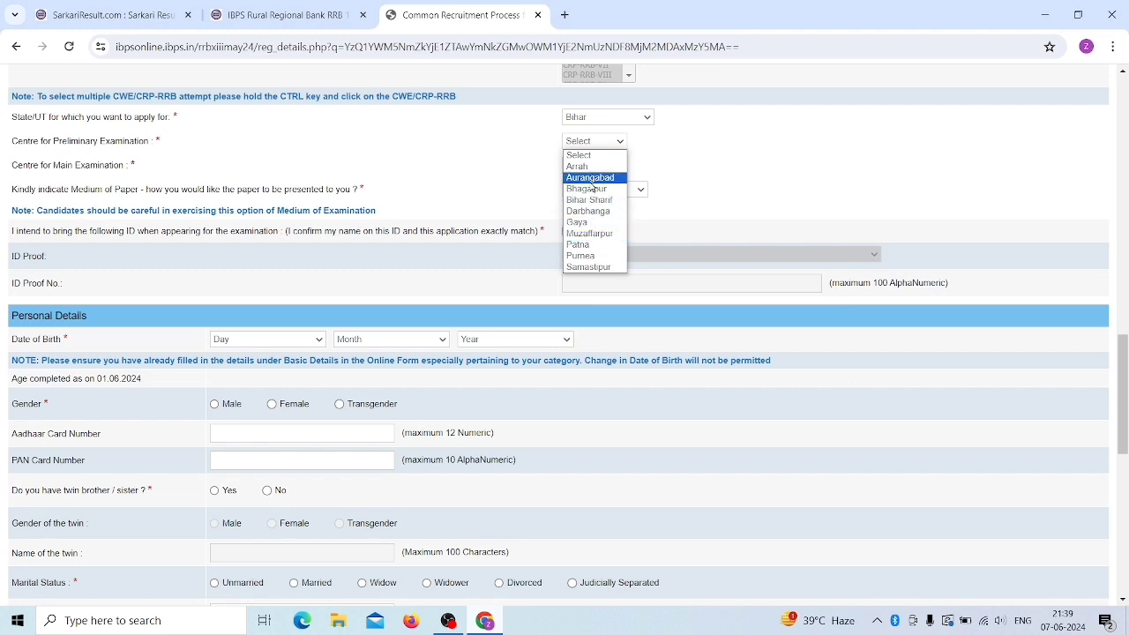
click(508, 158)
click(592, 144)
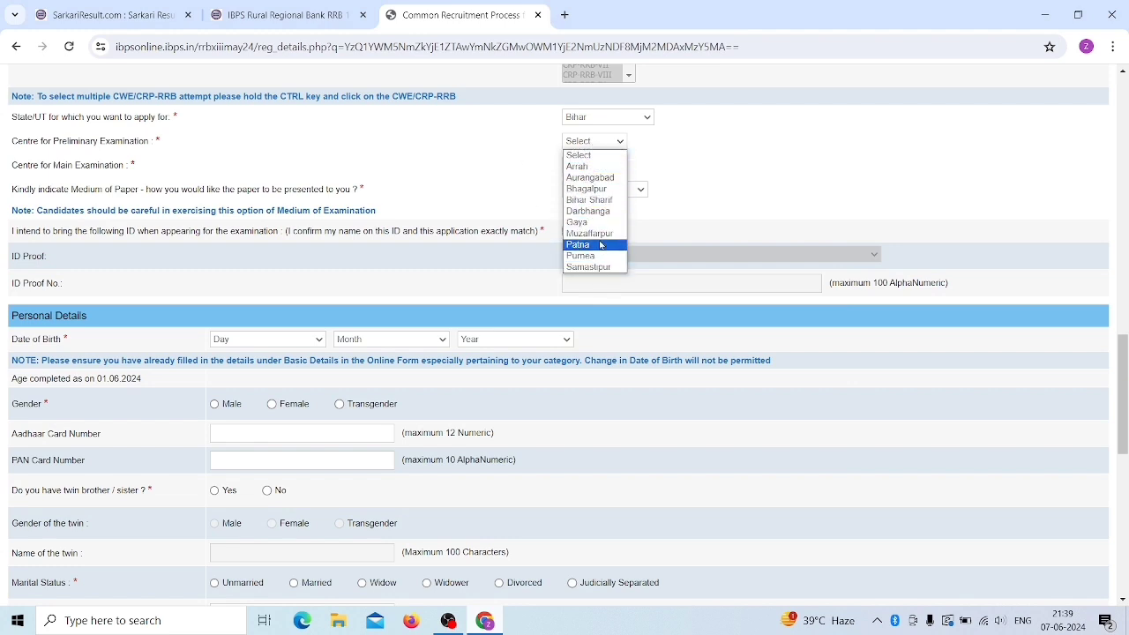
click(596, 247)
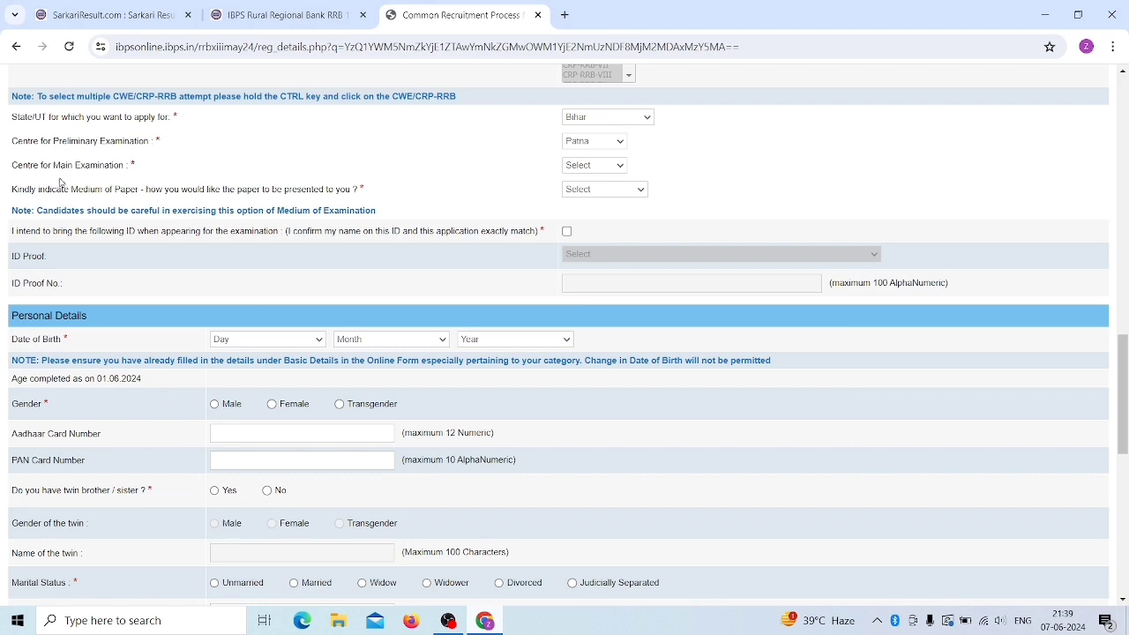
click(589, 167)
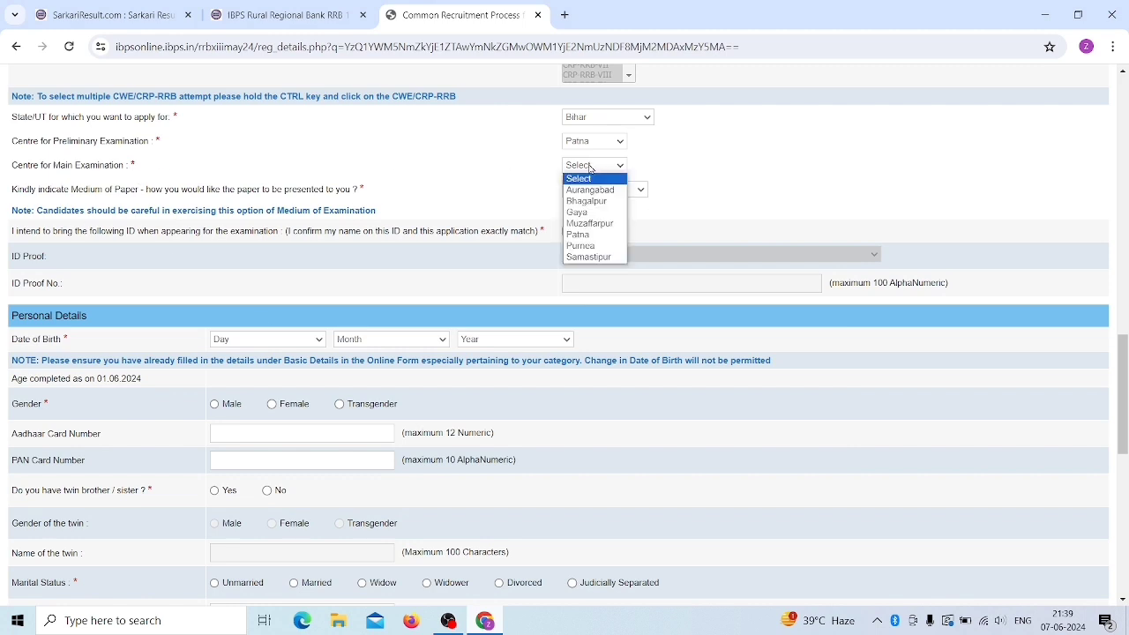
click(595, 236)
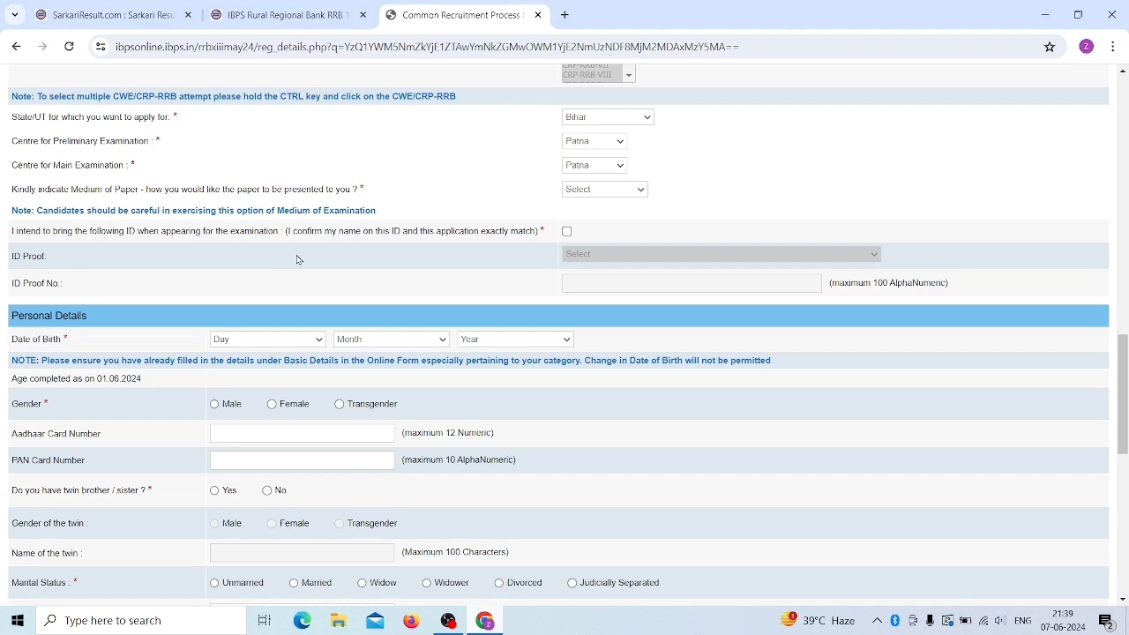
- Set the medium of paper to English and Hindi
click(585, 191)
click(604, 215)
scroll(412, 265, down, 1)
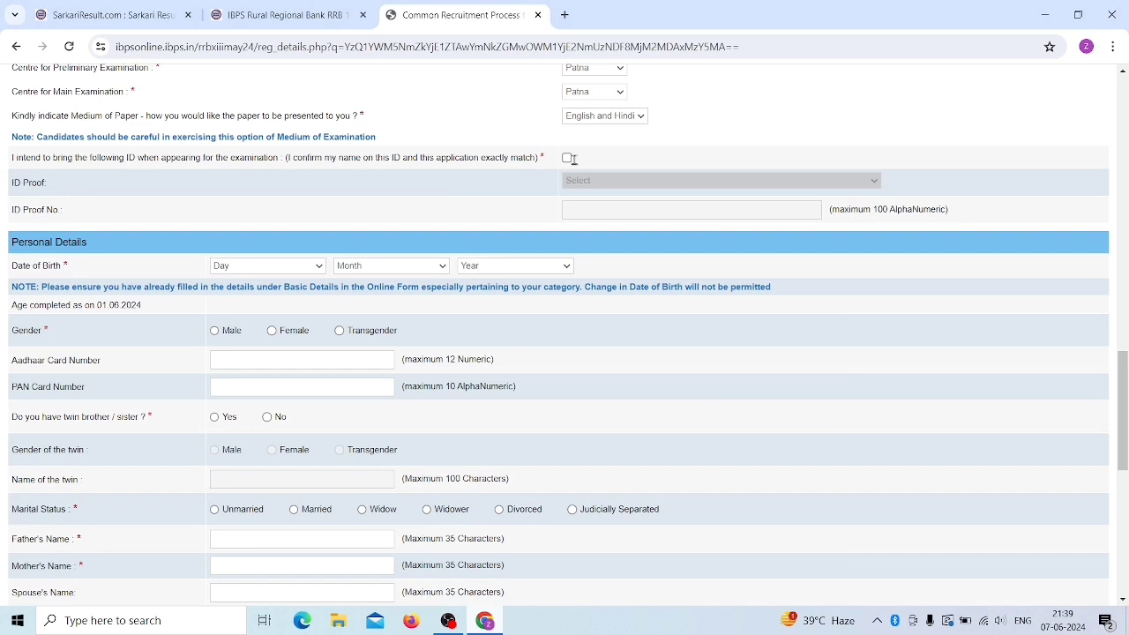
- Tick the ID confirmation and choose Aadhaar Card as the ID proof
click(567, 158)
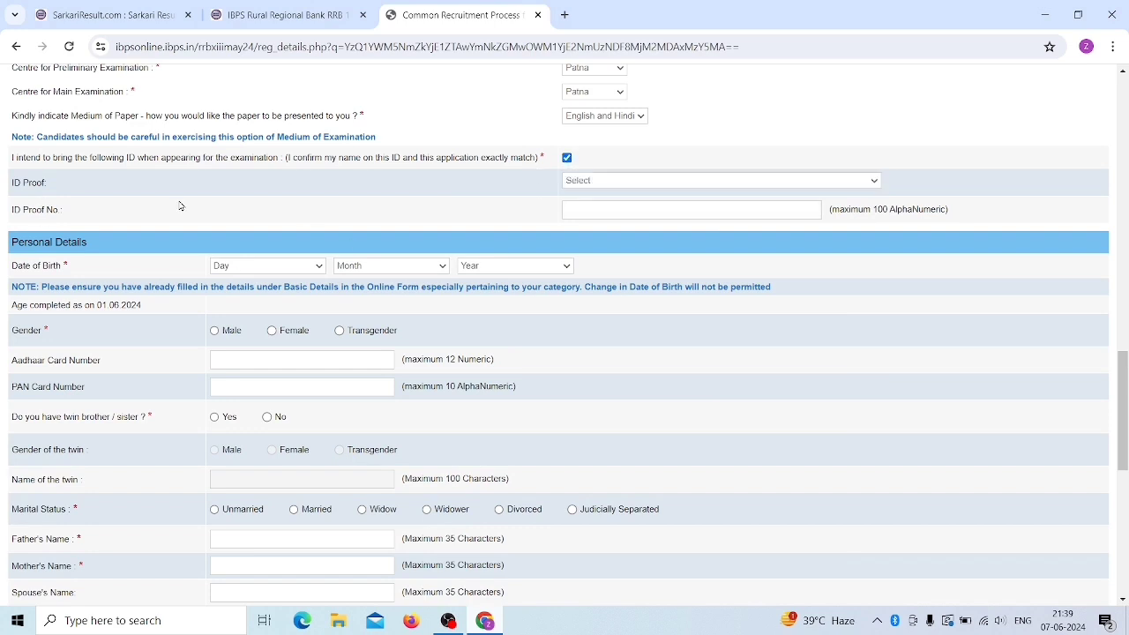
click(591, 180)
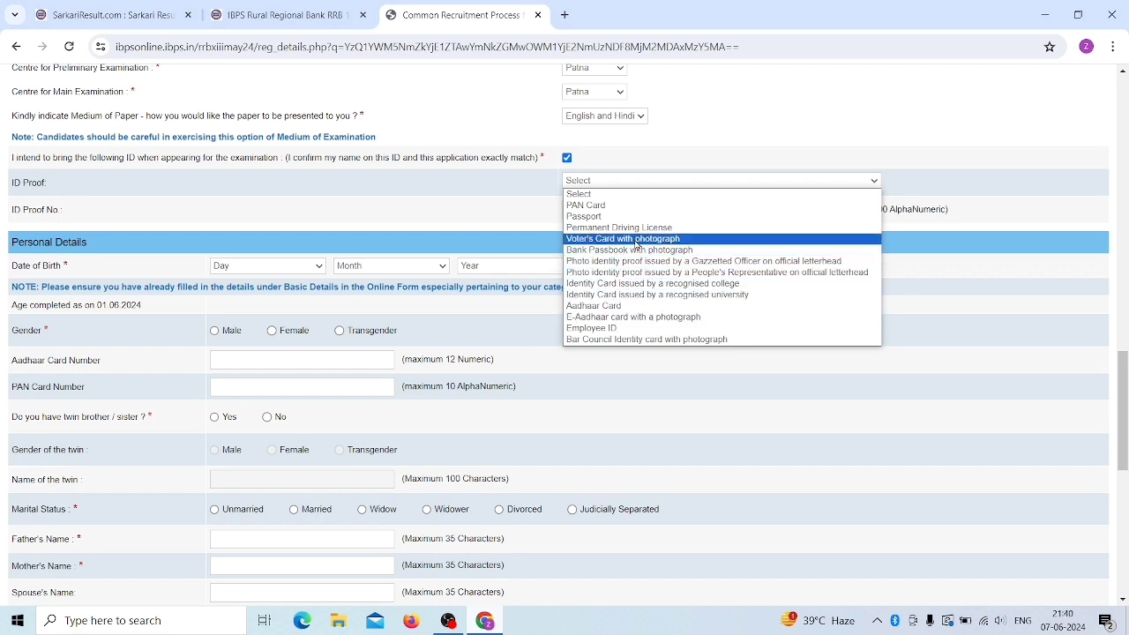
click(625, 306)
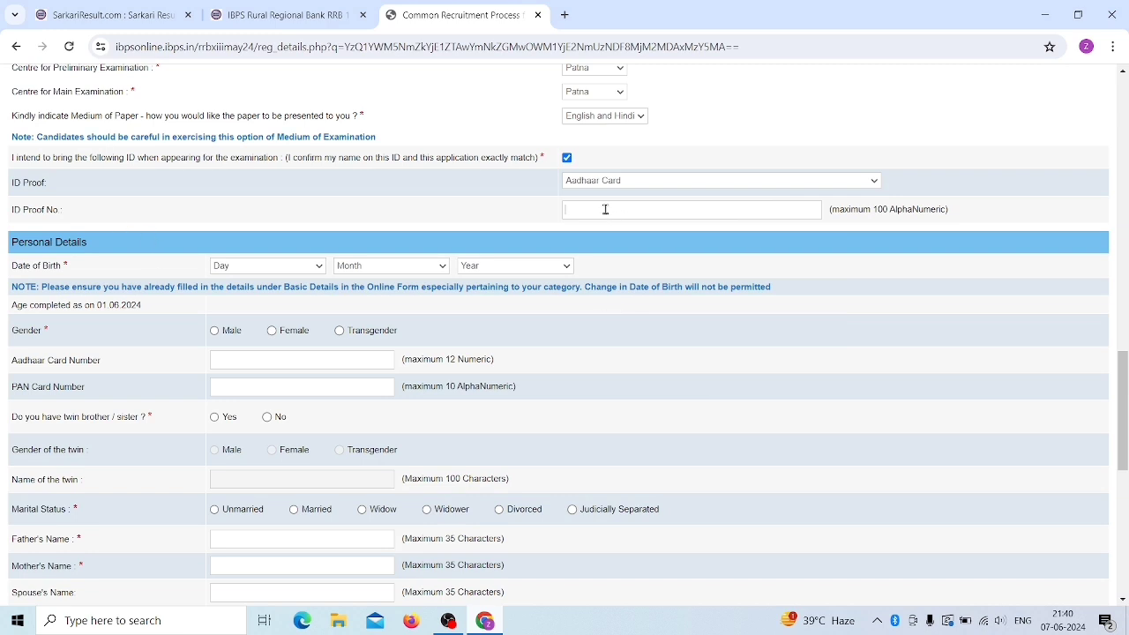
click(597, 180)
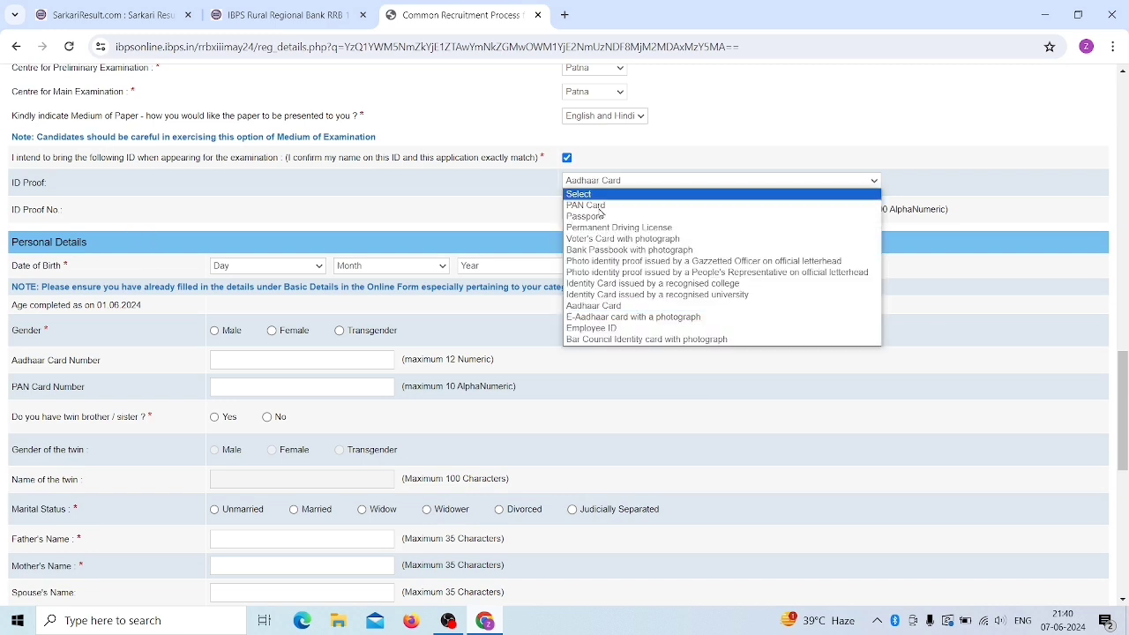
click(597, 203)
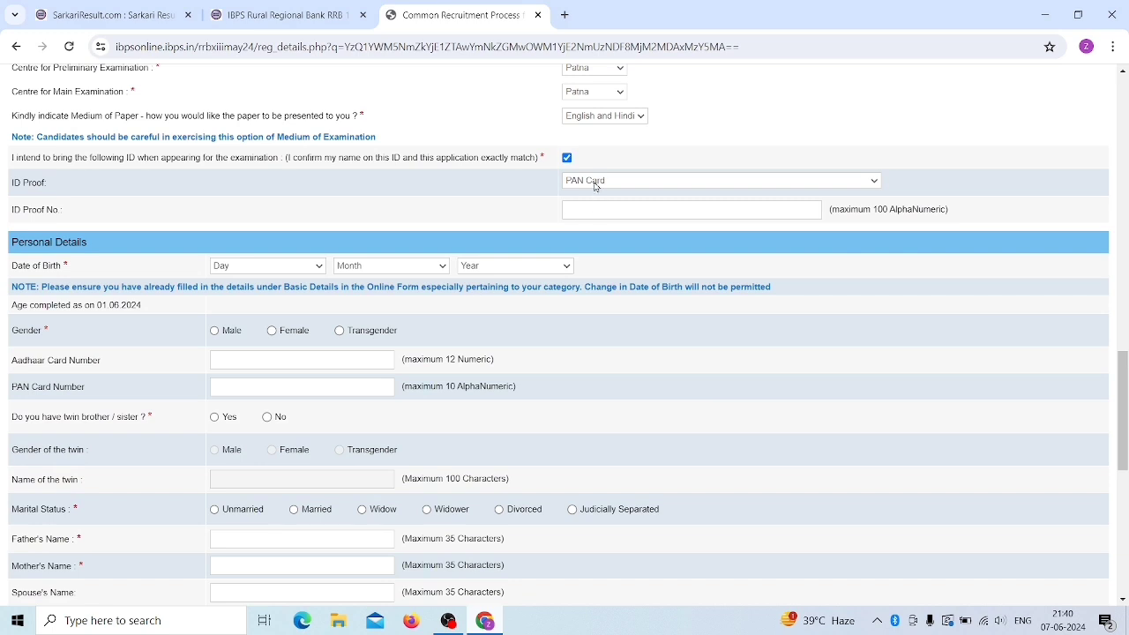
click(598, 182)
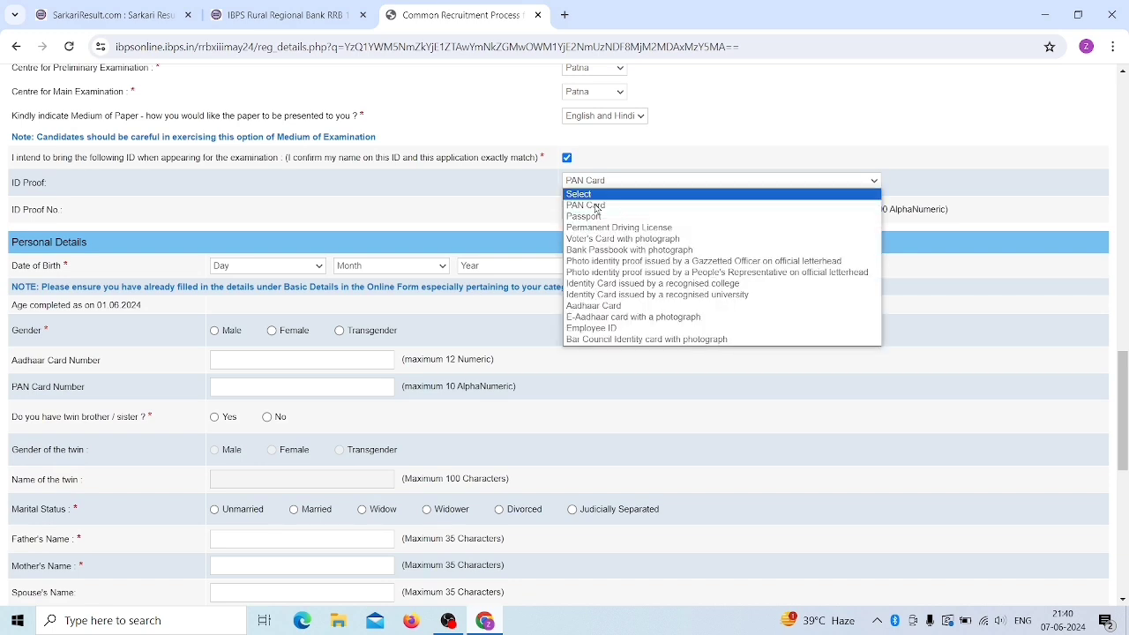
click(613, 305)
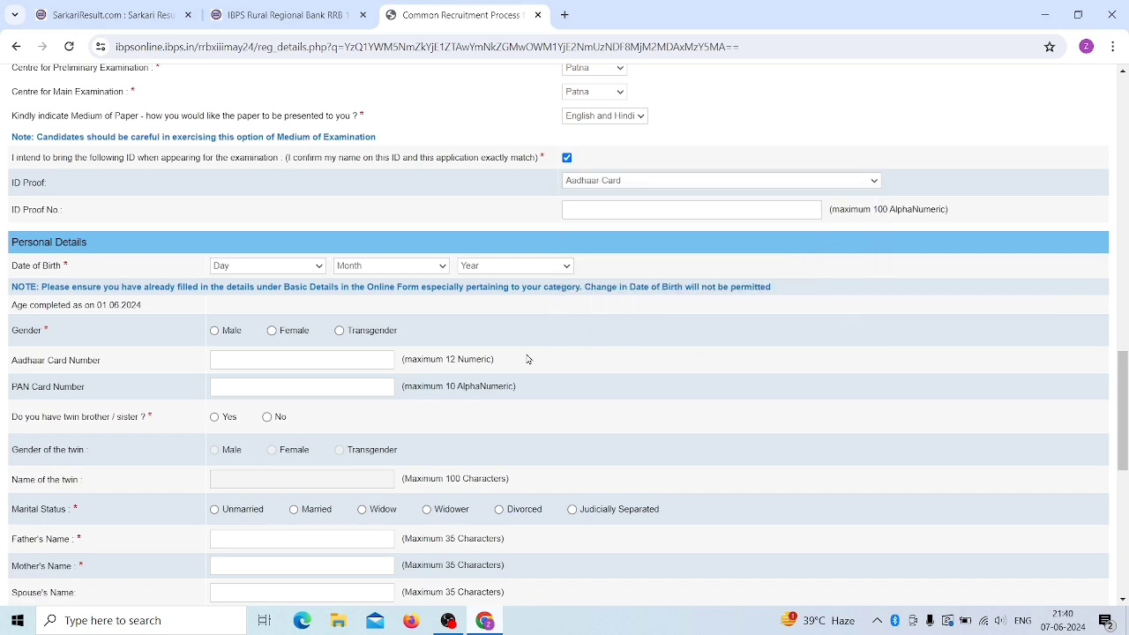
scroll(485, 325, down, 1)
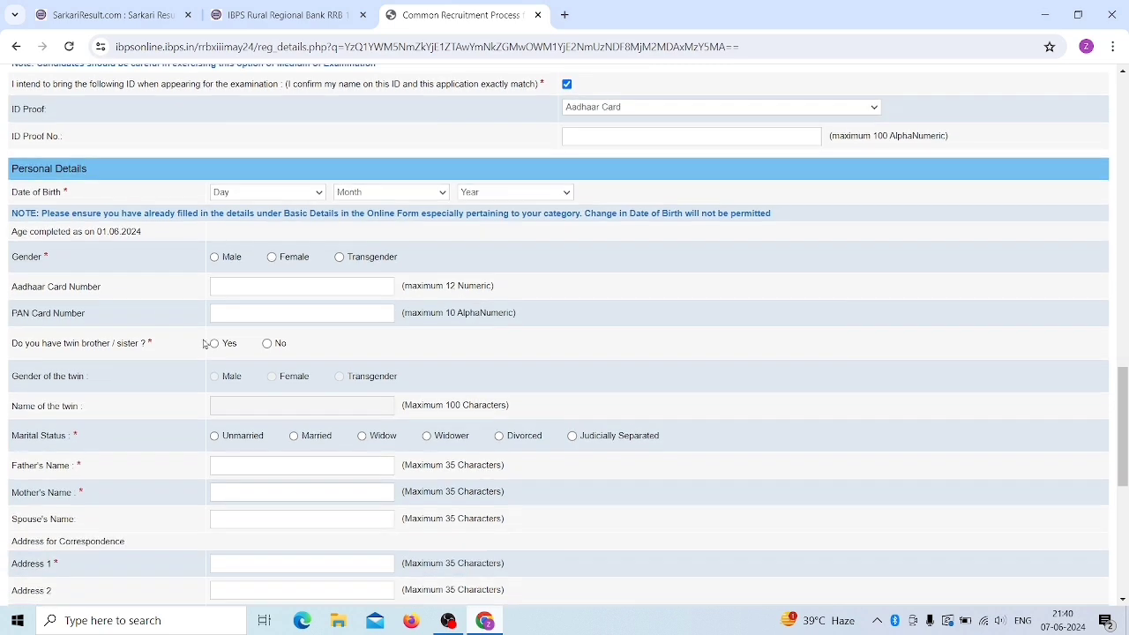
click(255, 193)
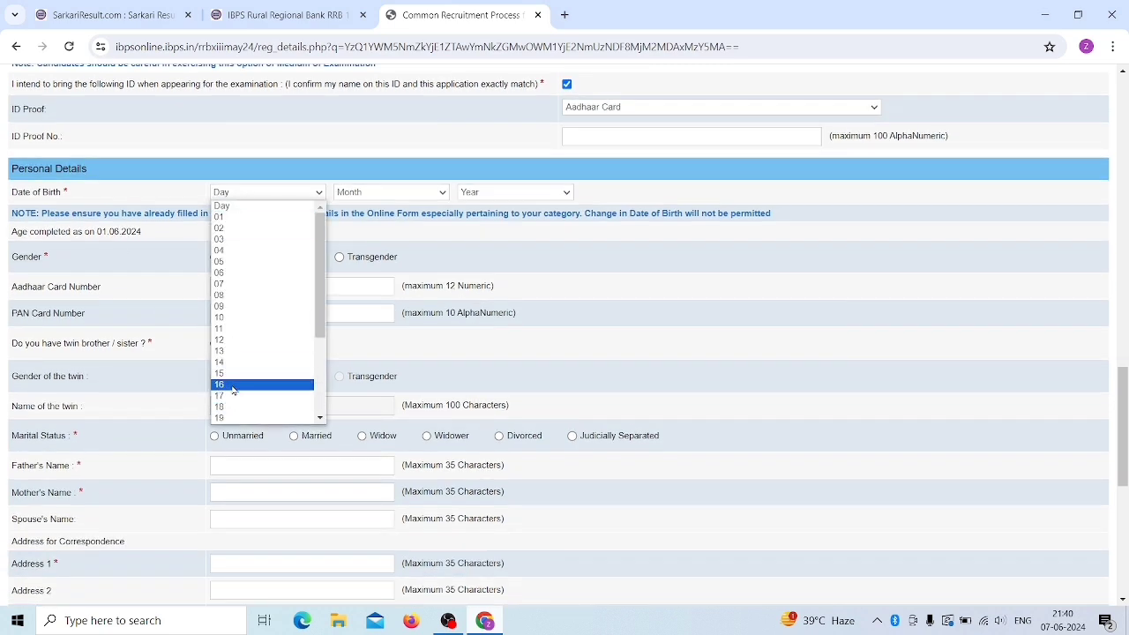
click(265, 386)
click(359, 193)
click(367, 333)
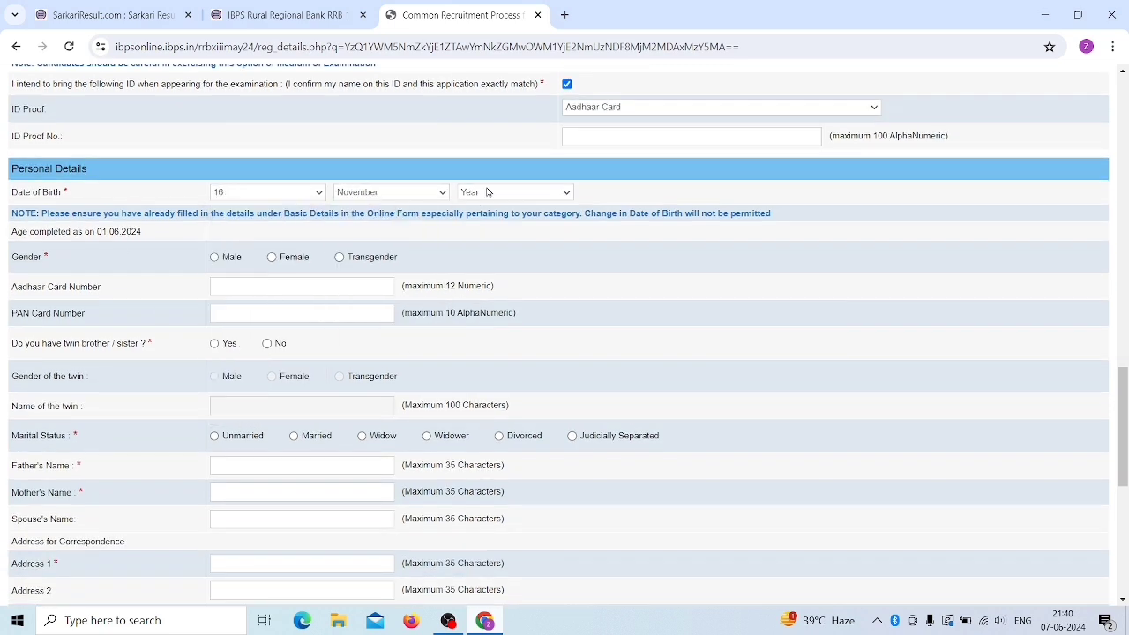
click(488, 194)
text(2002)
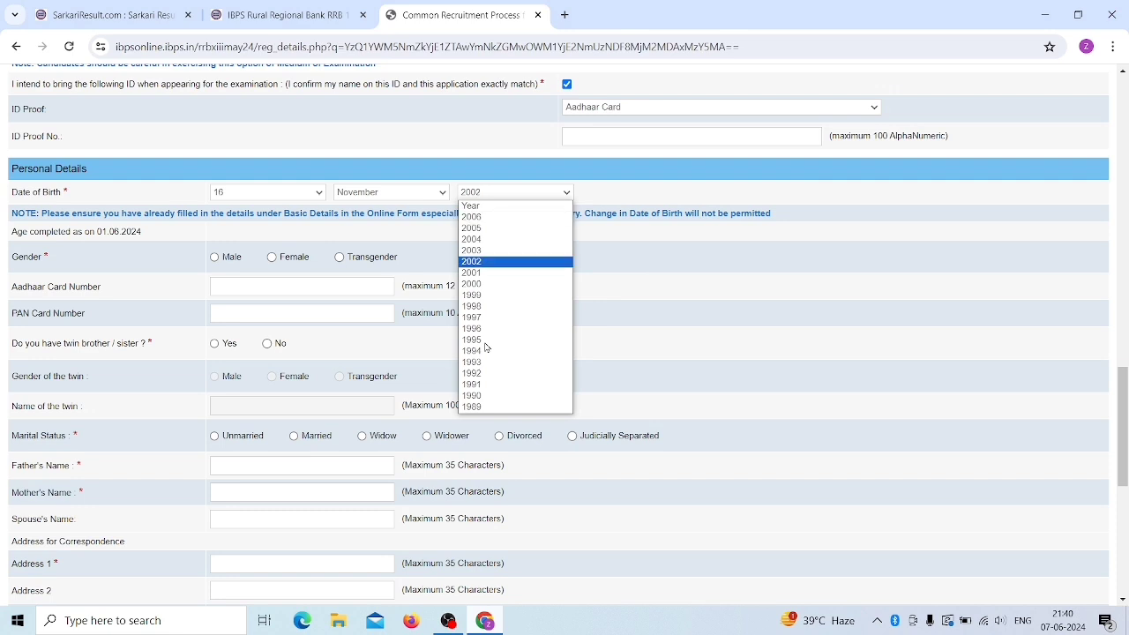
click(481, 263)
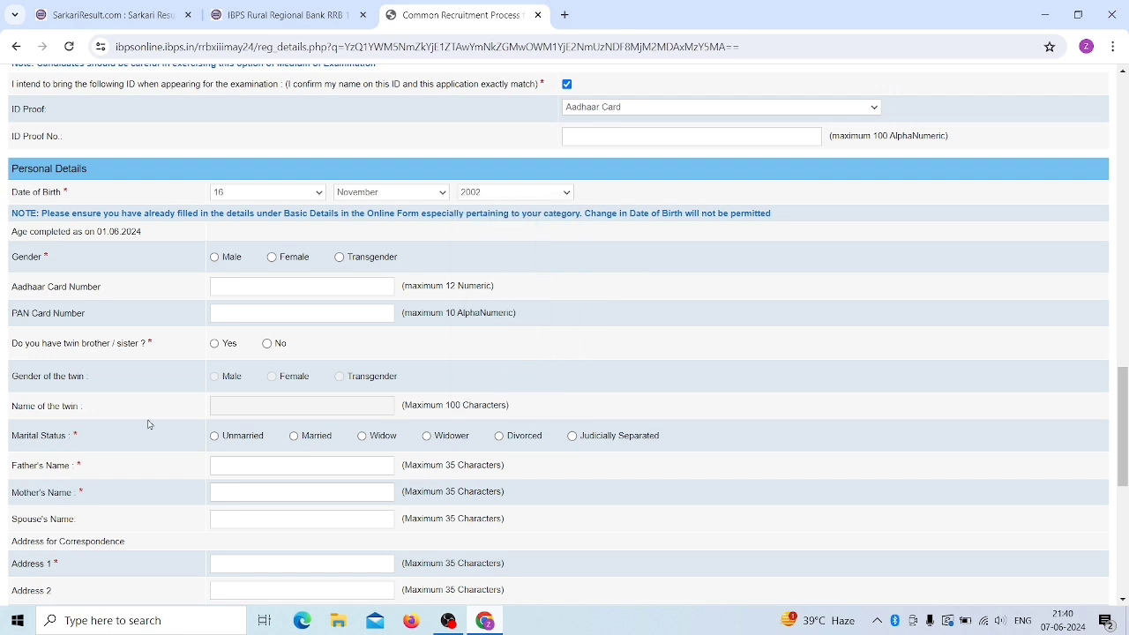
- Set gender to Male and answer No to having a twin
click(271, 257)
click(214, 257)
scroll(97, 212, down, 2)
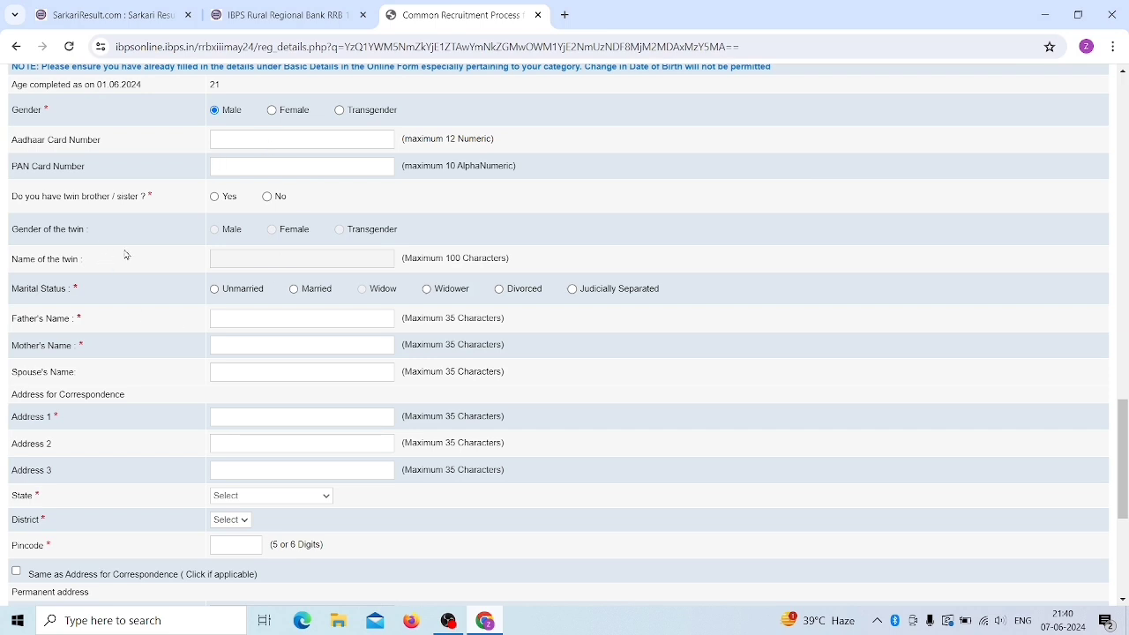
click(218, 201)
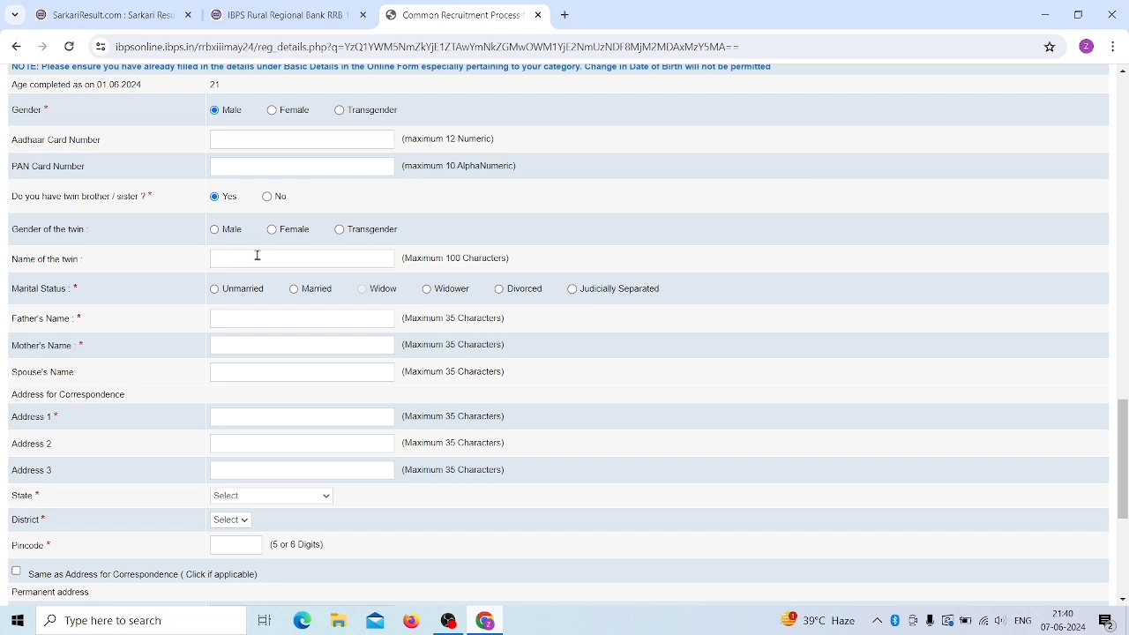
click(267, 197)
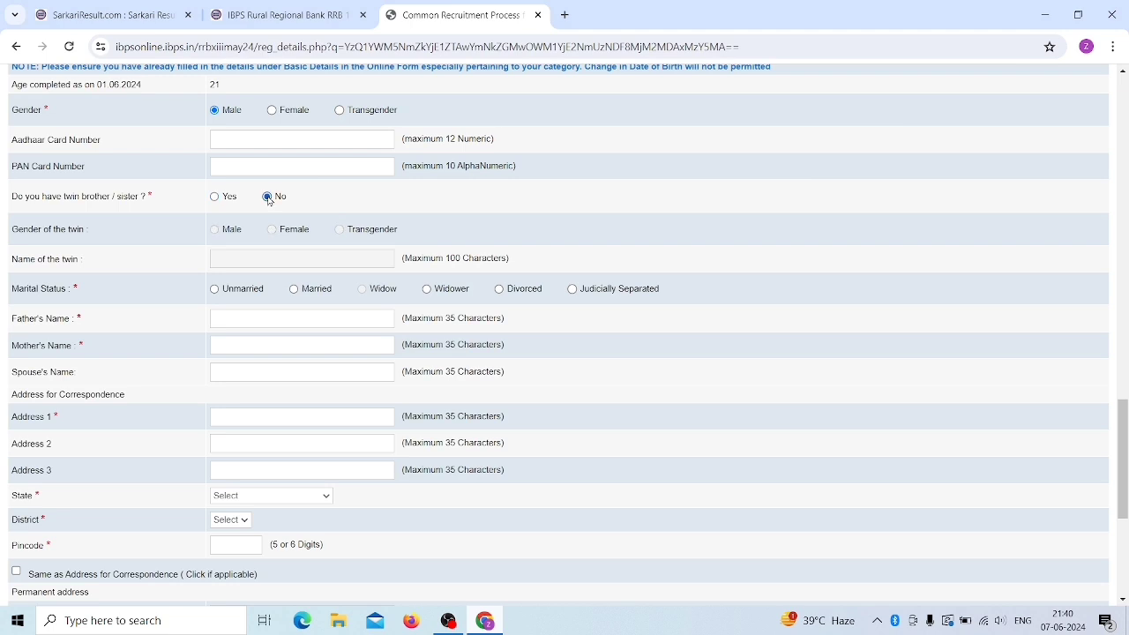
- Set the marital status to Unmarried
scroll(315, 277, down, 1)
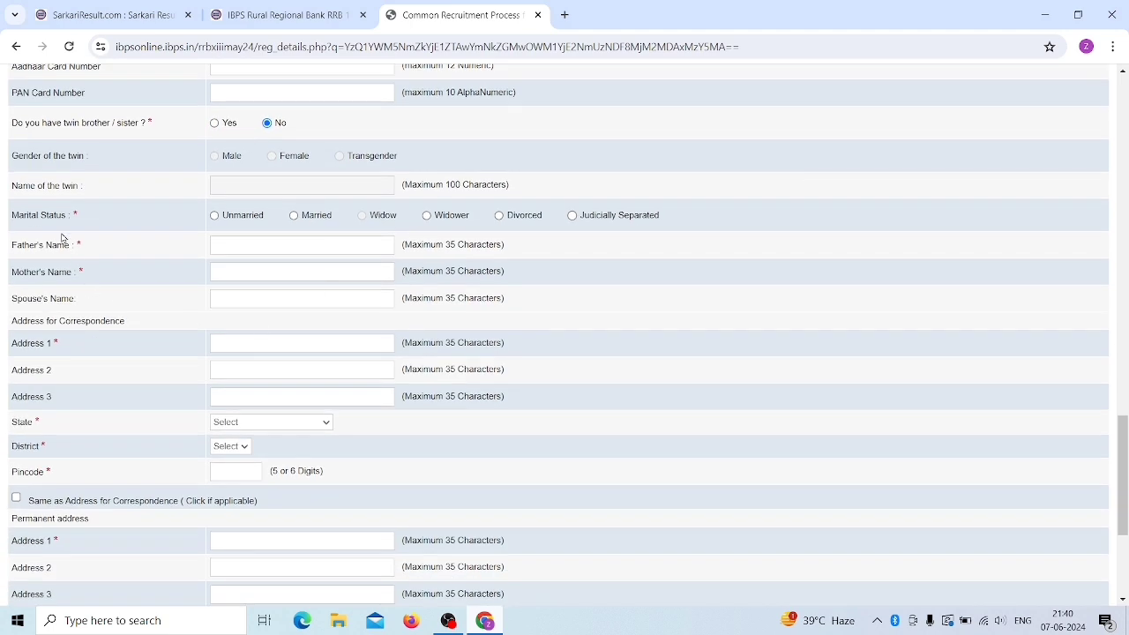
click(215, 215)
scroll(229, 286, down, 1)
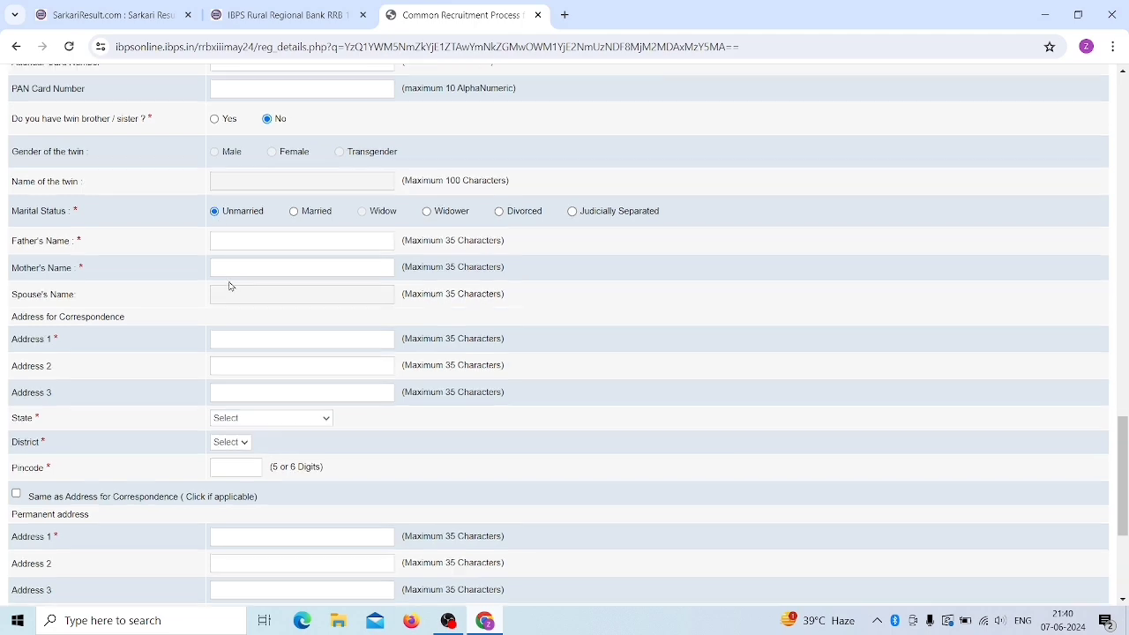
scroll(229, 286, down, 2)
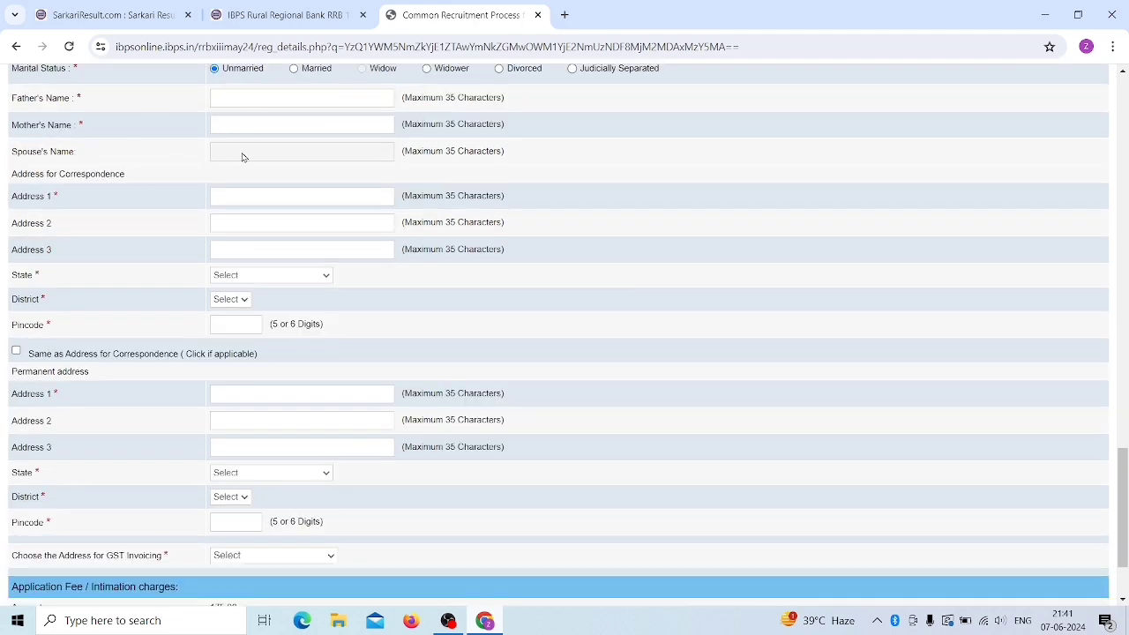
scroll(252, 196, up, 1)
click(294, 142)
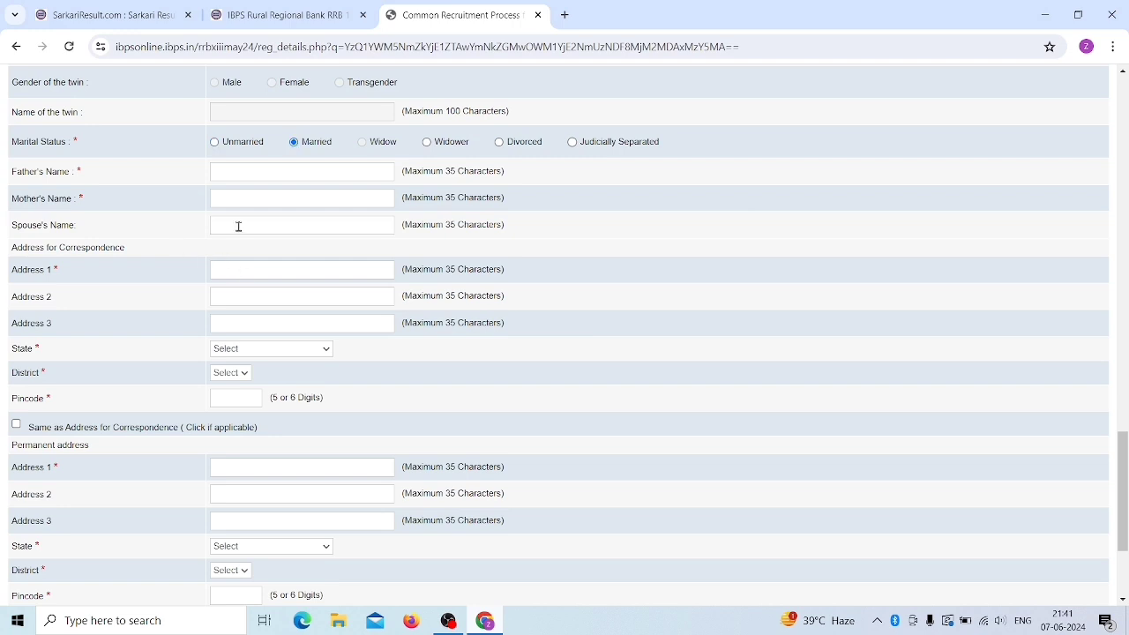
click(215, 142)
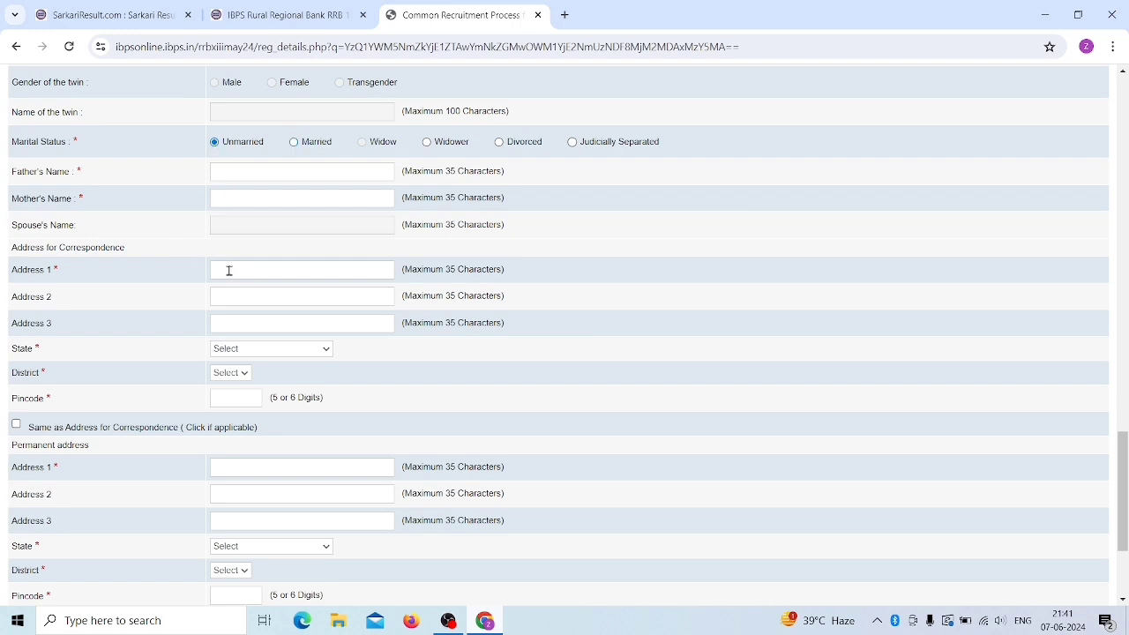
- Fill in the correspondence address lines (VILL, POST, PS)
scroll(229, 270, down, 1)
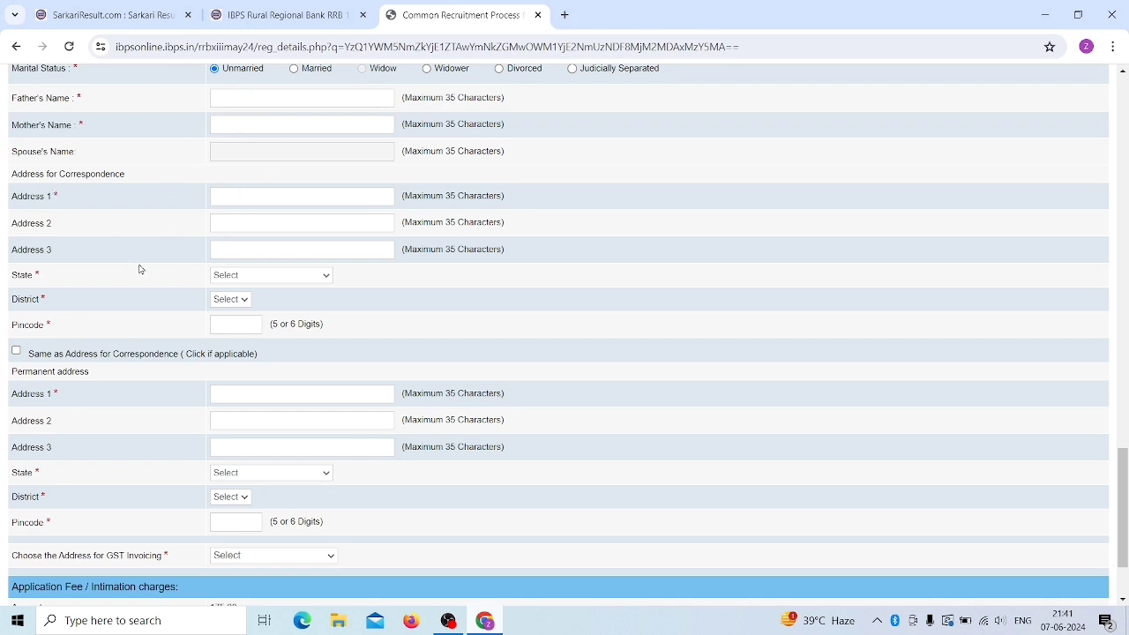
scroll(139, 267, down, 1)
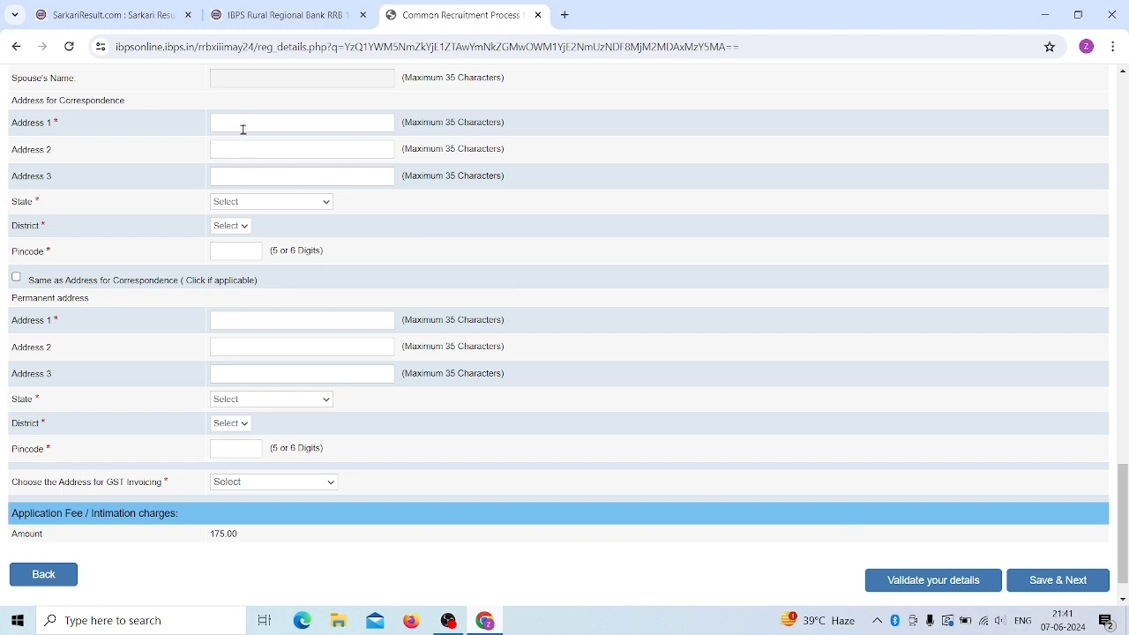
click(239, 121)
text(POST)
- Set the correspondence state to BIHAR and district to Supaul
click(242, 202)
click(246, 273)
click(233, 227)
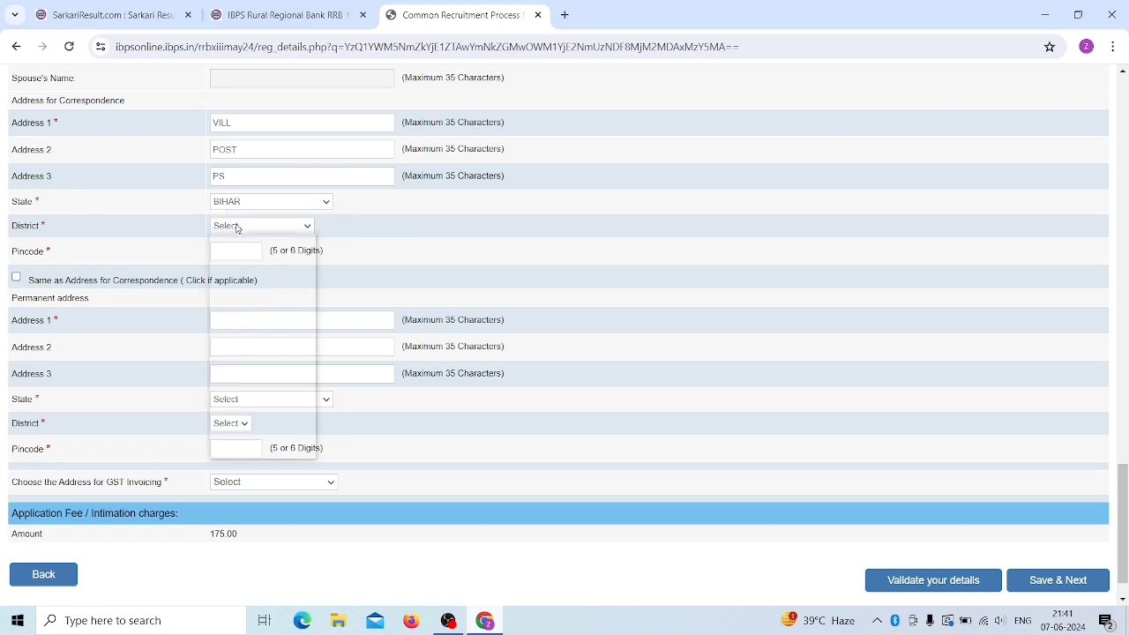
scroll(234, 432, down, 5)
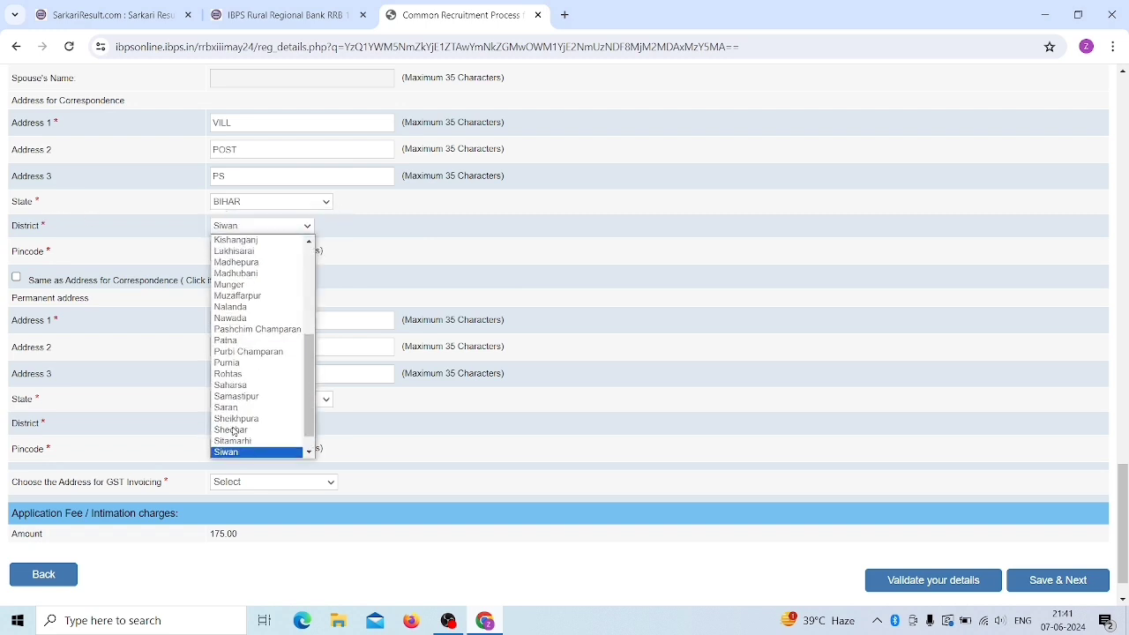
click(237, 451)
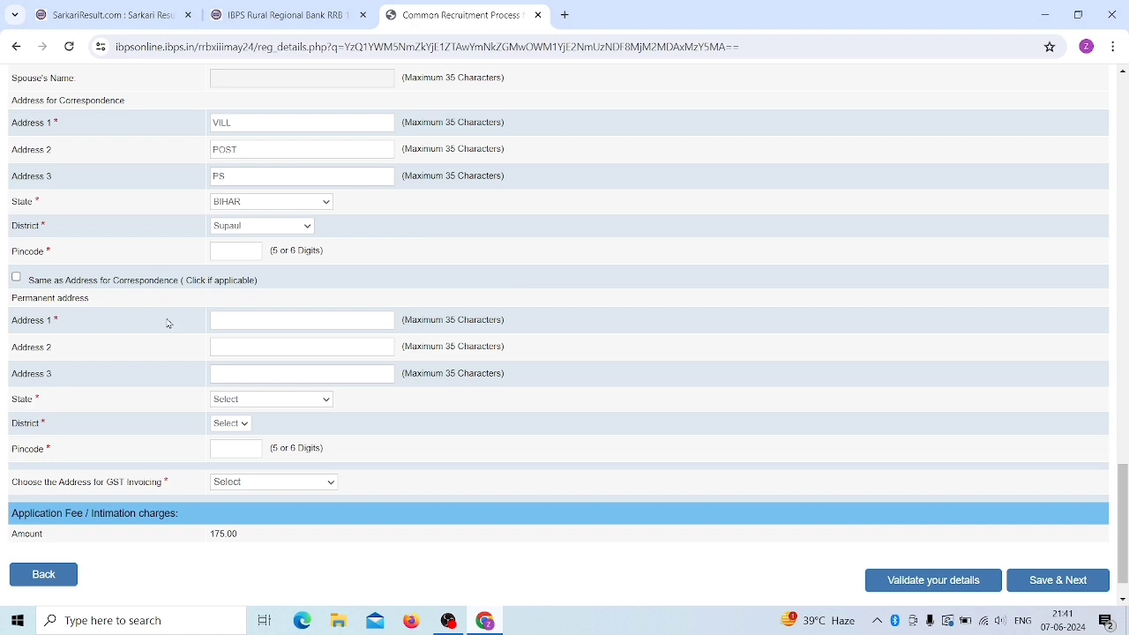
- Fill in the correspondence pincode and mark the permanent address as the same
click(248, 247)
scroll(247, 247, up, 1)
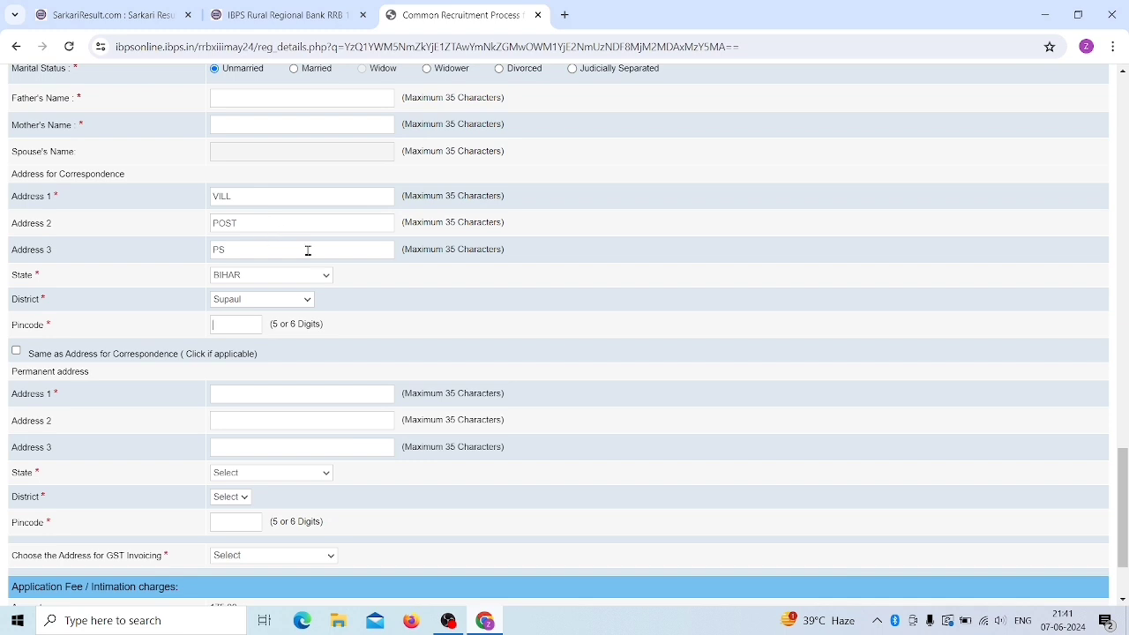
scroll(308, 250, down, 2)
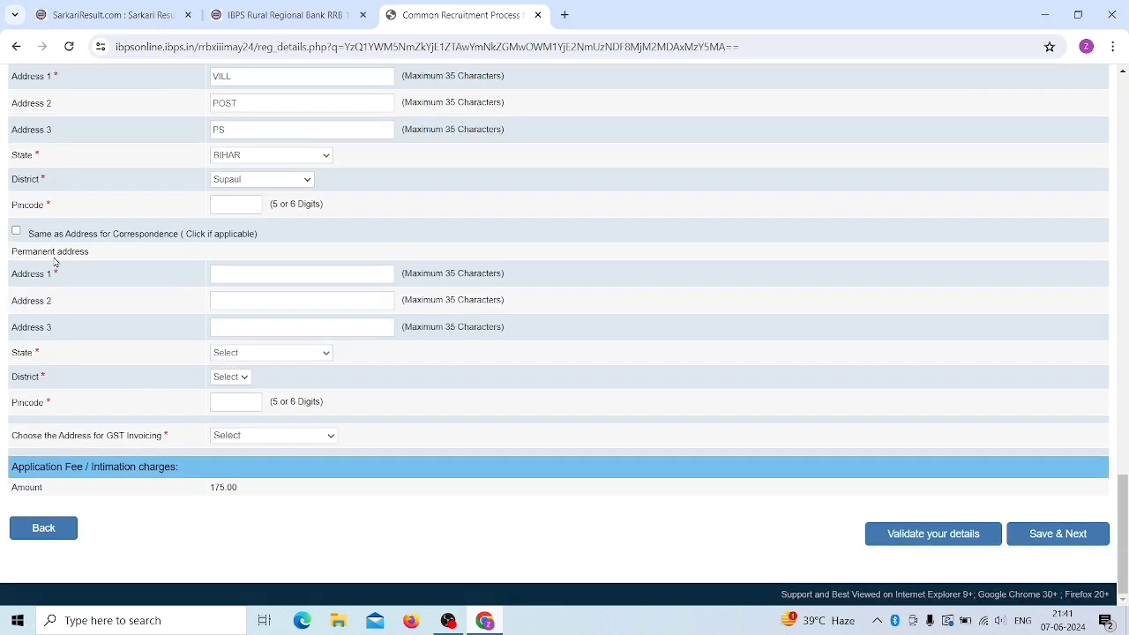
click(16, 230)
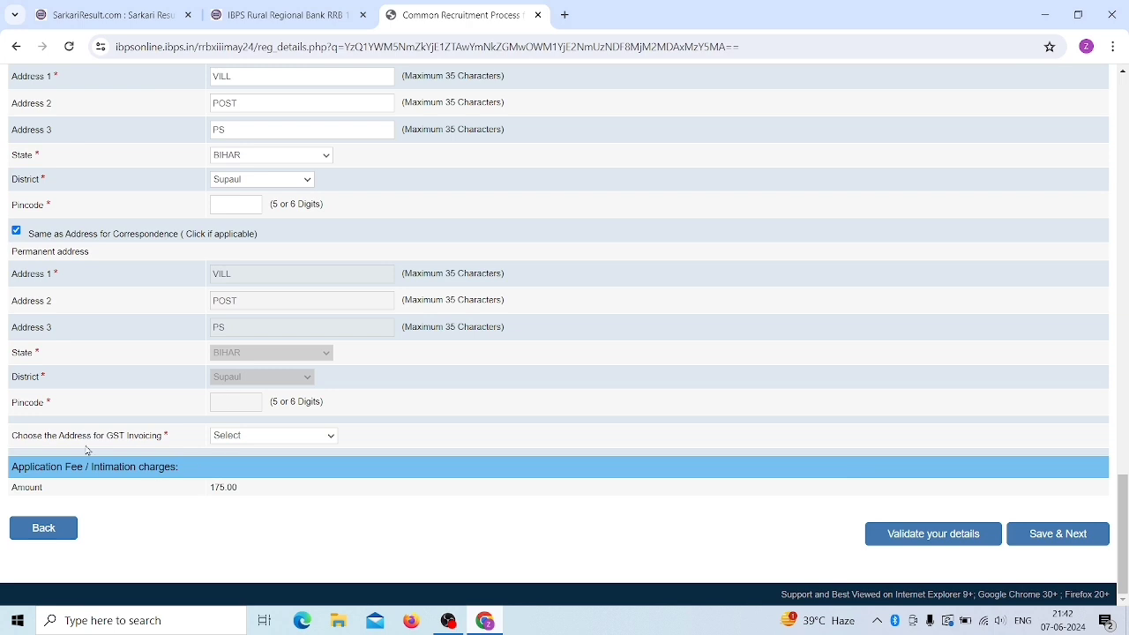
- Choose Permanent Address as the address for GST invoicing
click(227, 438)
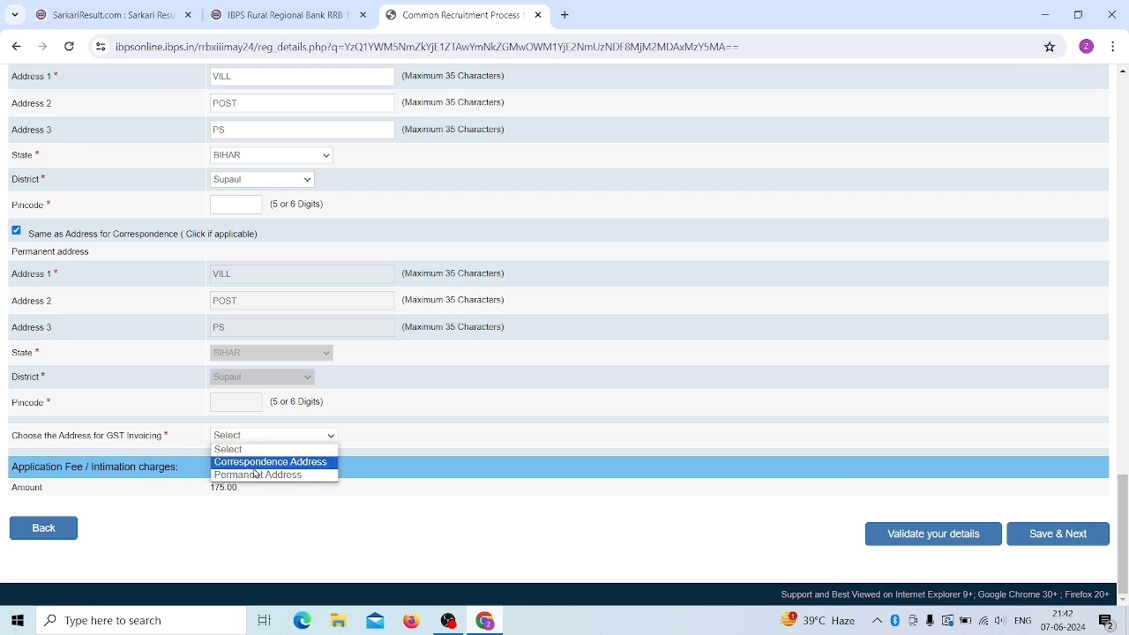
click(257, 475)
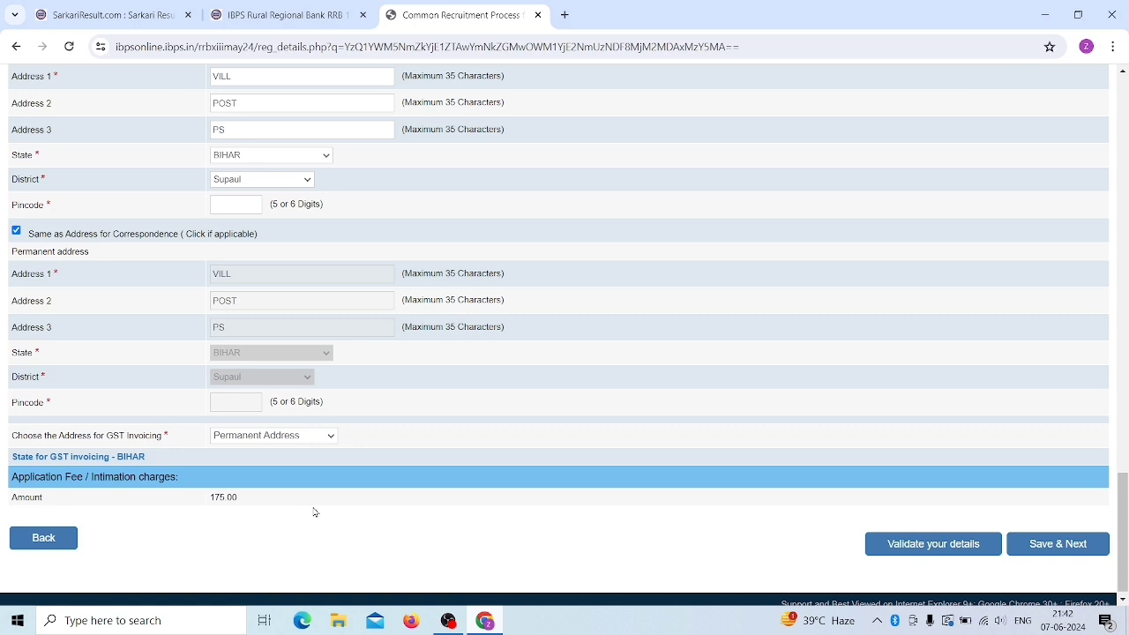
scroll(440, 491, down, 1)
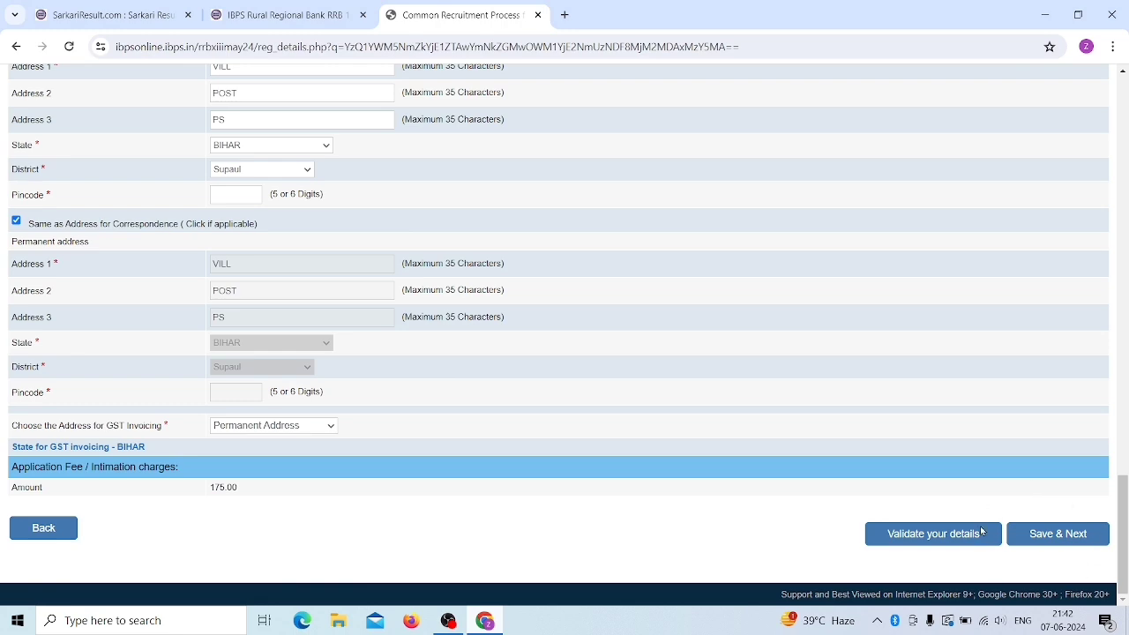
scroll(705, 559, up, 3)
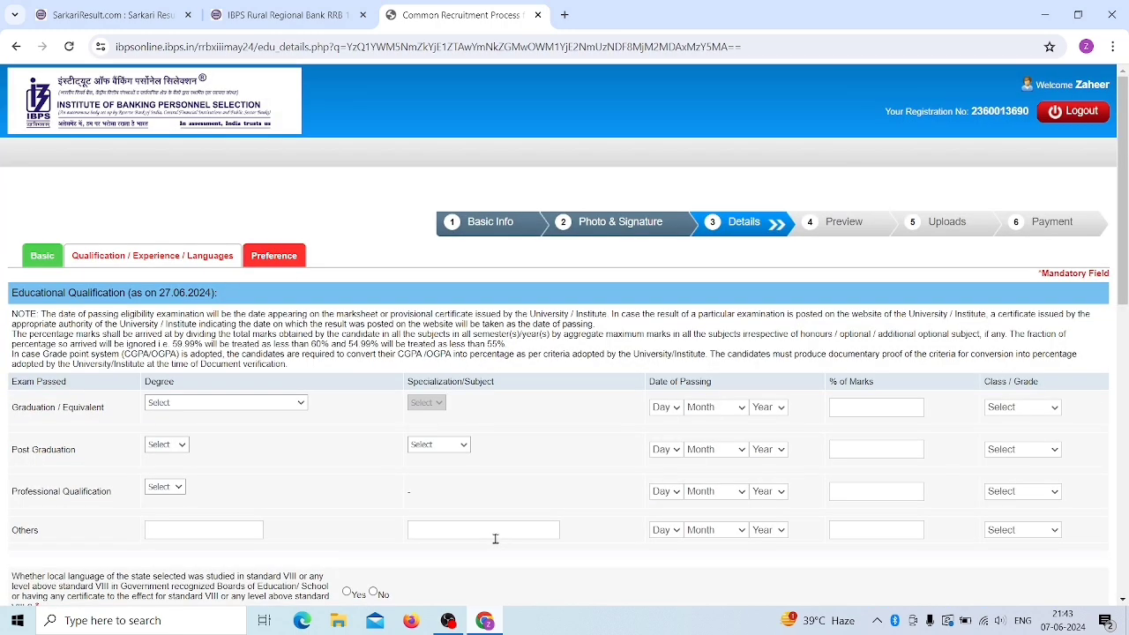
- Set the graduation subject to Political Science with passing date 10 September 2023
scroll(386, 514, down, 2)
scroll(395, 514, up, 1)
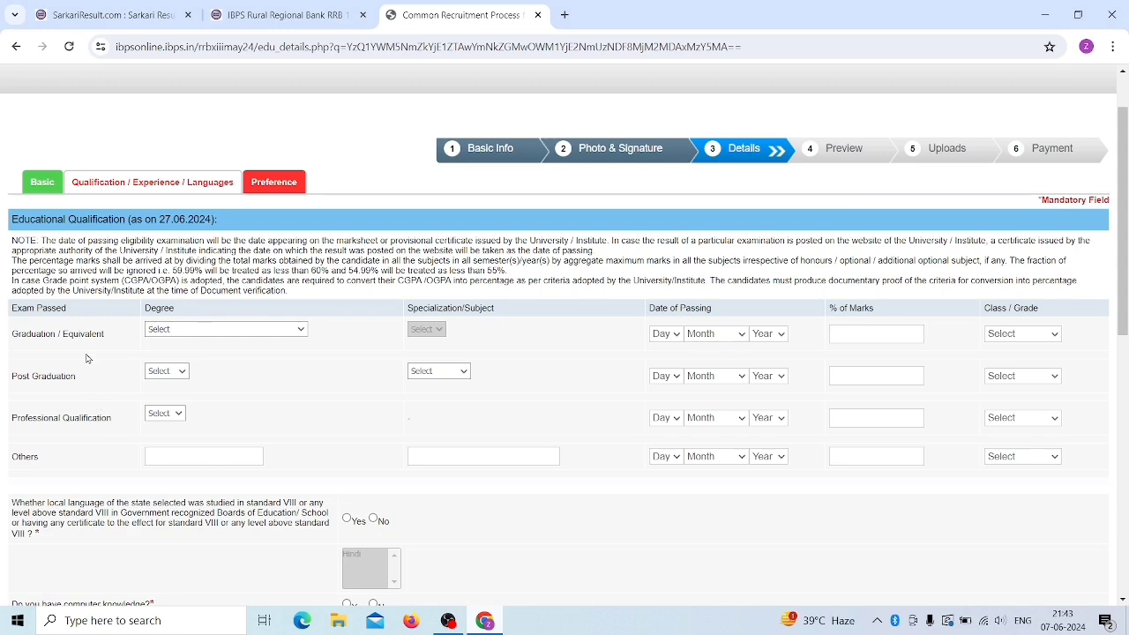
scroll(317, 382, down, 1)
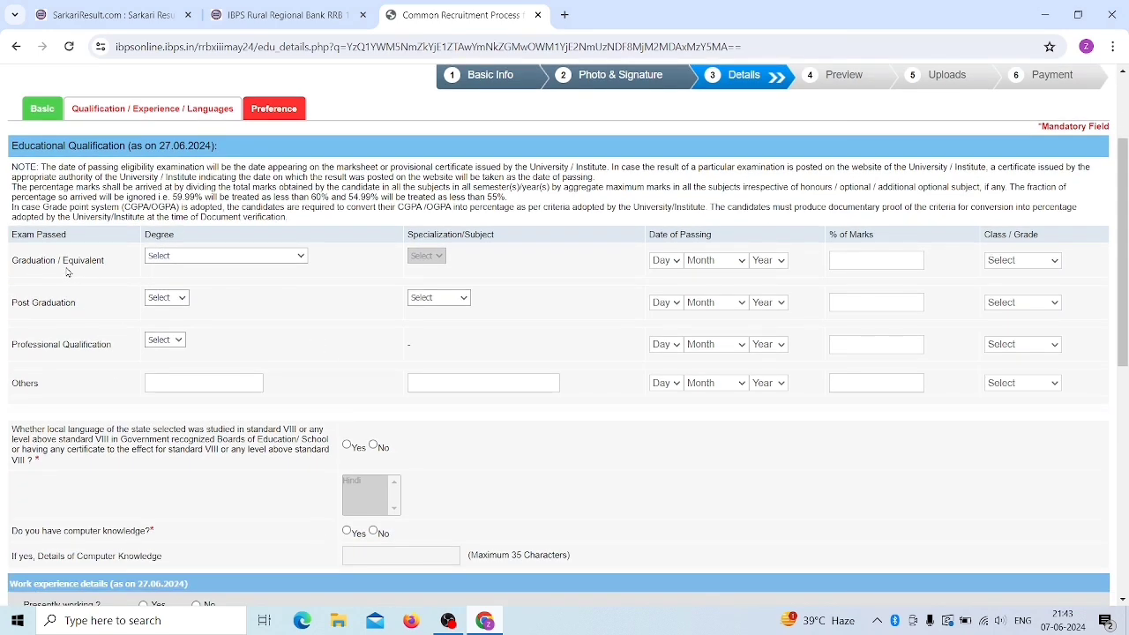
click(178, 259)
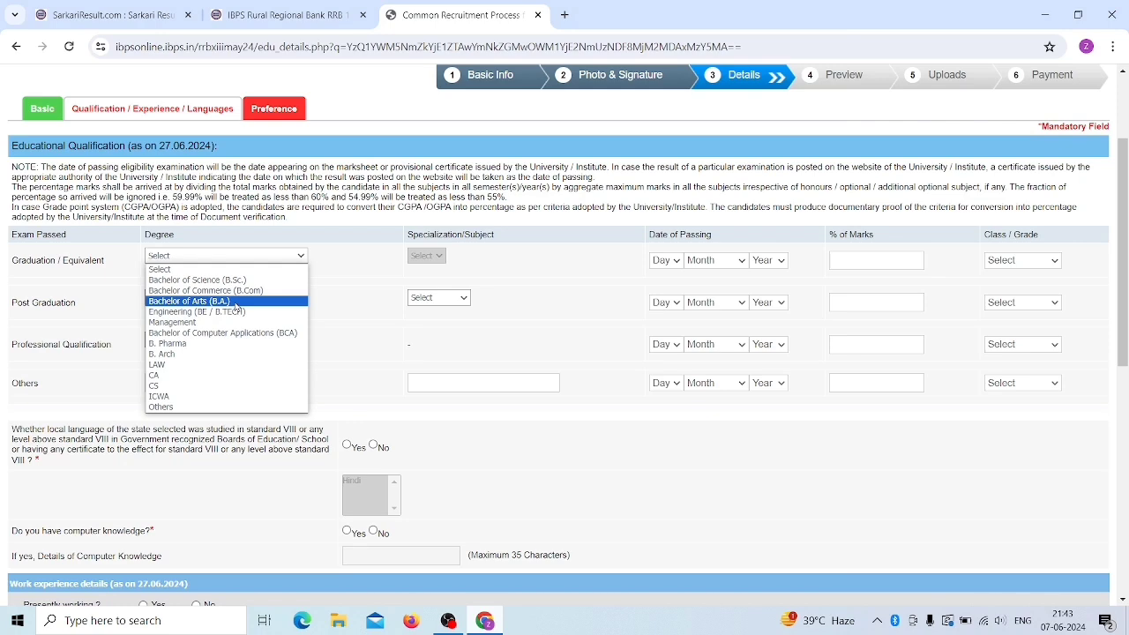
key(Escape)
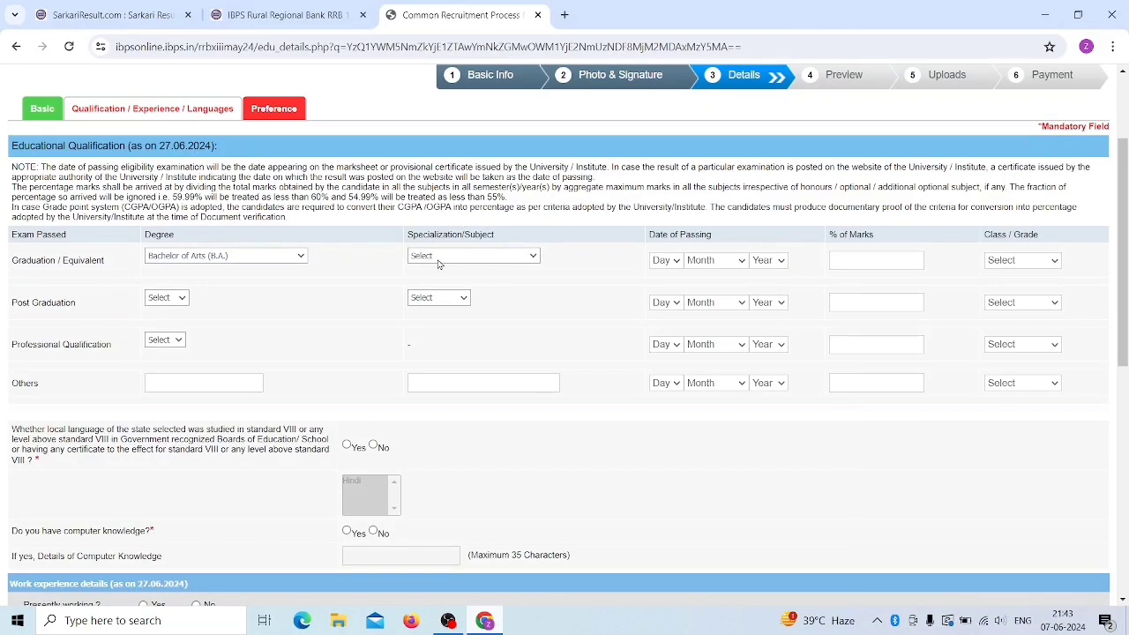
click(439, 262)
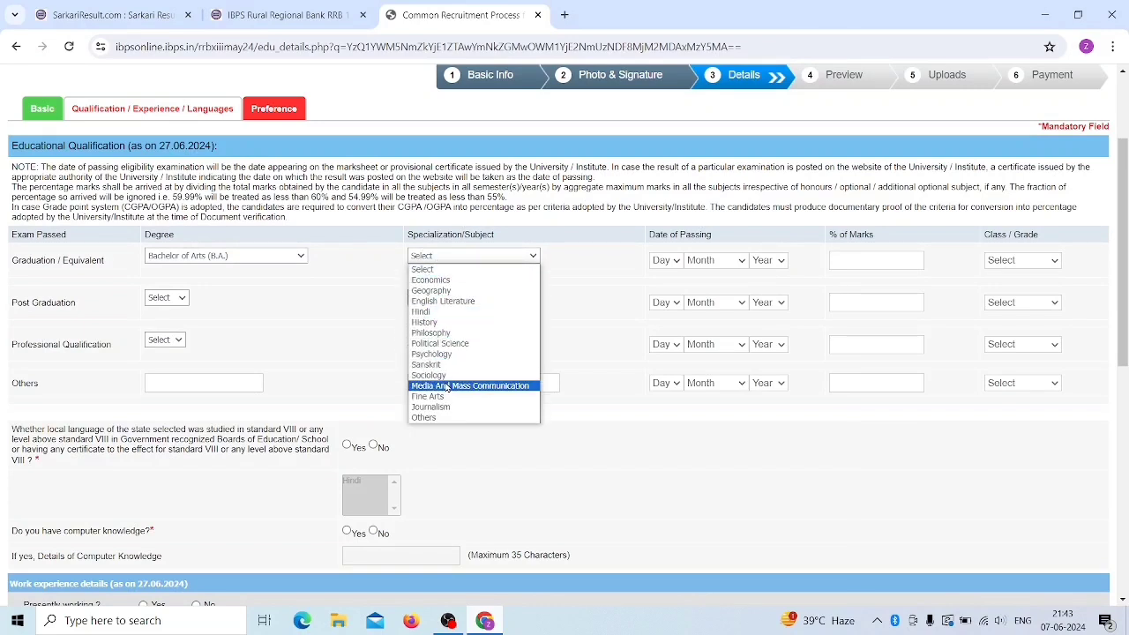
click(473, 344)
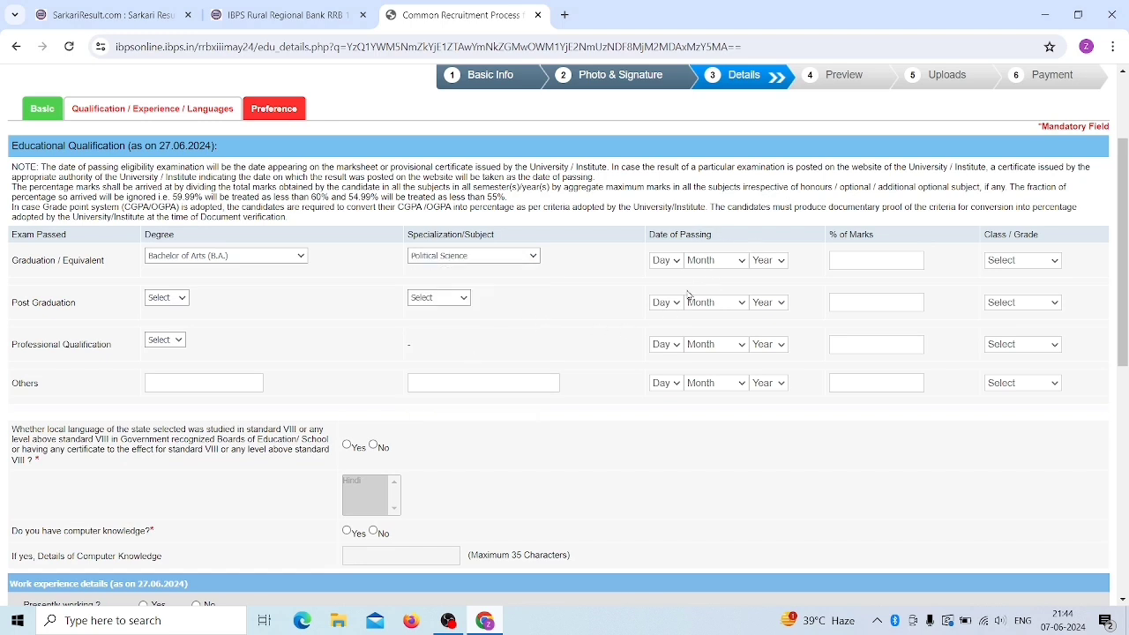
click(665, 261)
click(662, 390)
click(708, 262)
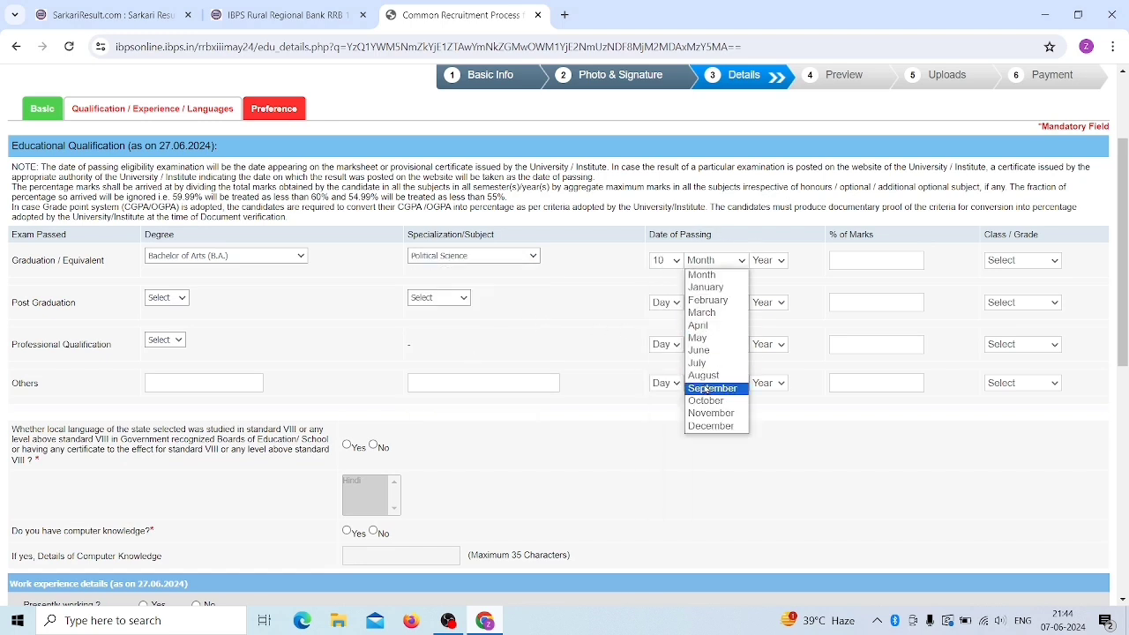
click(714, 387)
click(768, 261)
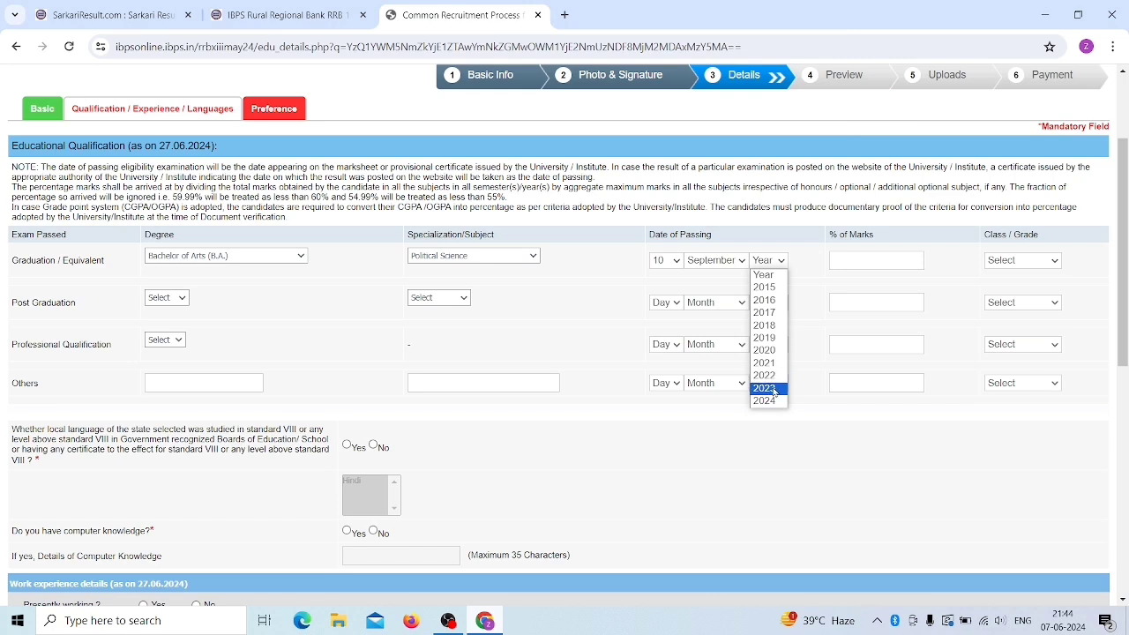
click(768, 388)
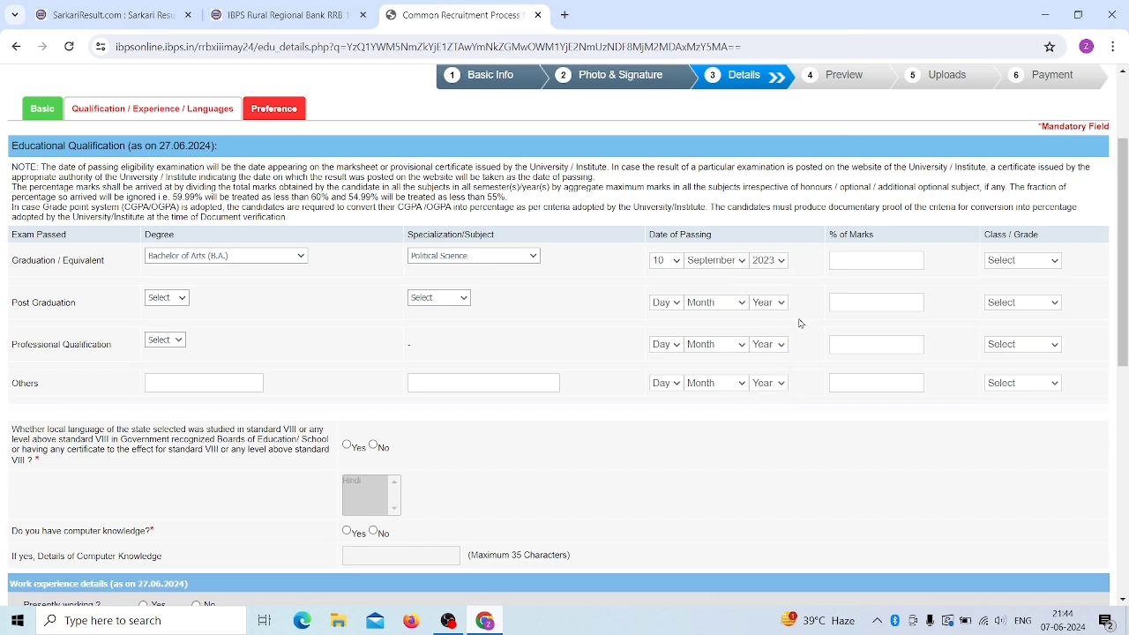
- Enter 74% graduation marks, accept the two-decimal notice, and choose Second Class
click(880, 257)
click(594, 344)
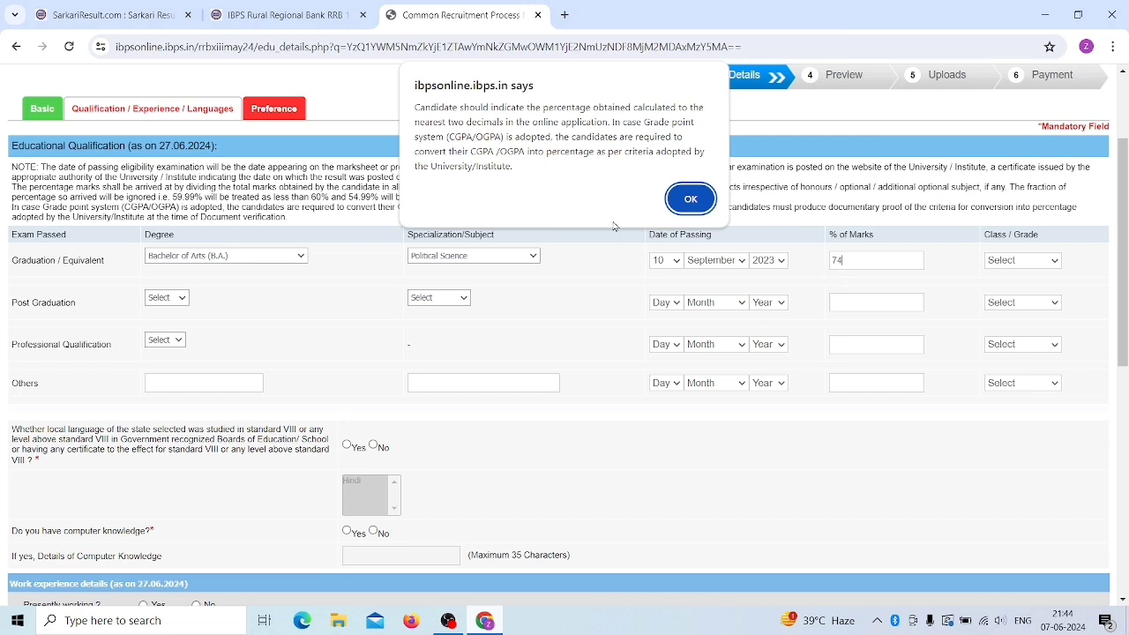
key(Return)
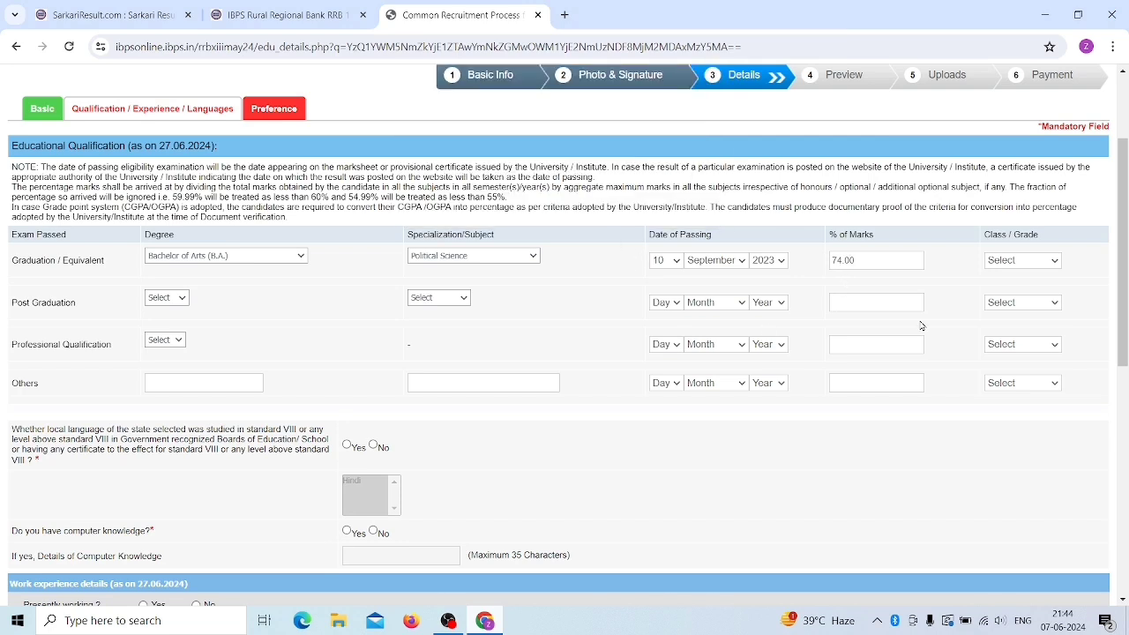
click(1023, 261)
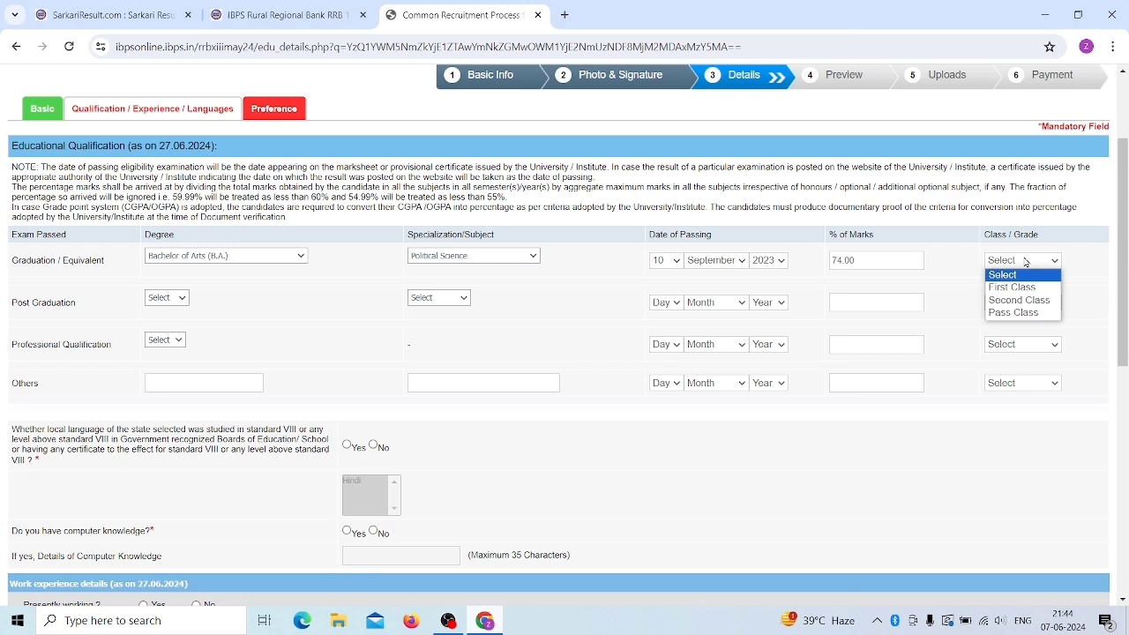
click(1028, 301)
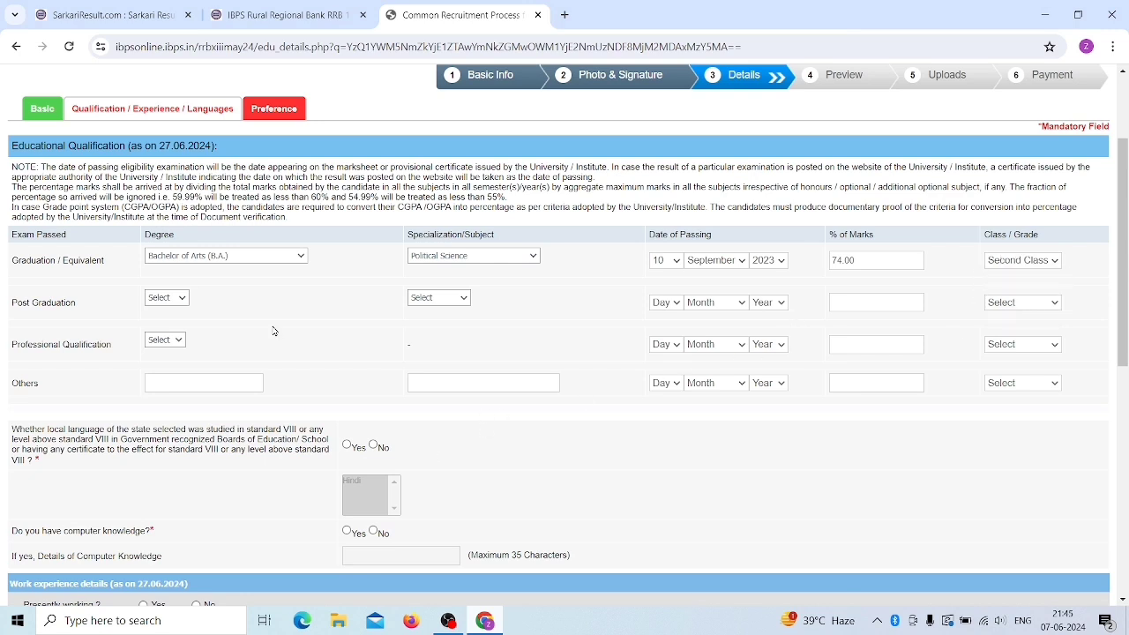
- Set the post graduation degree to MA with Commerce as the subject
click(165, 300)
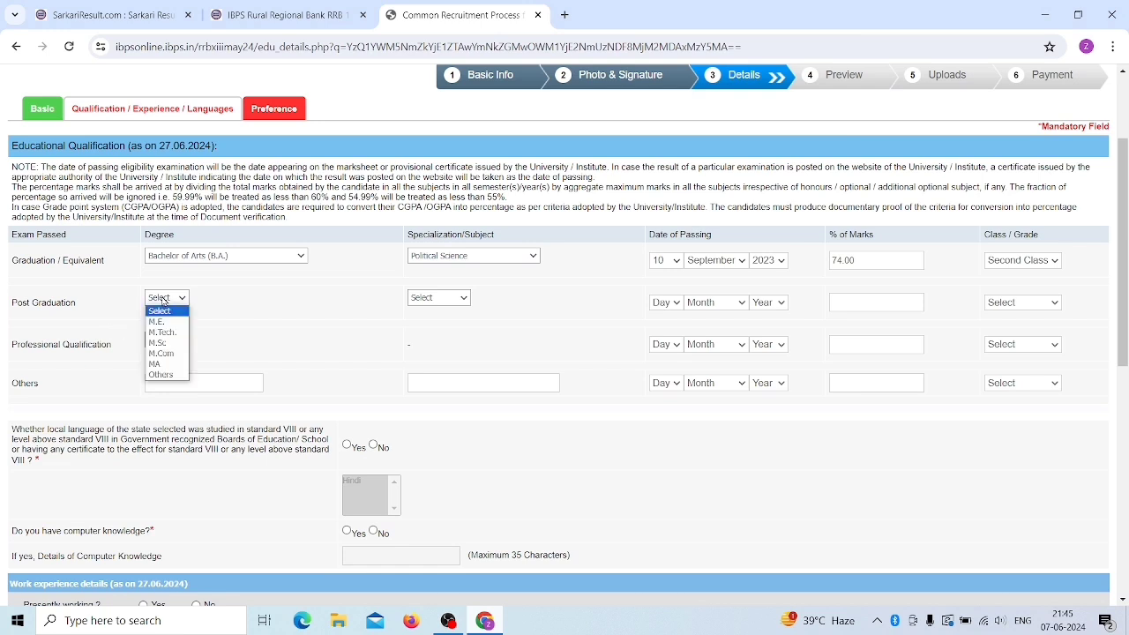
click(170, 364)
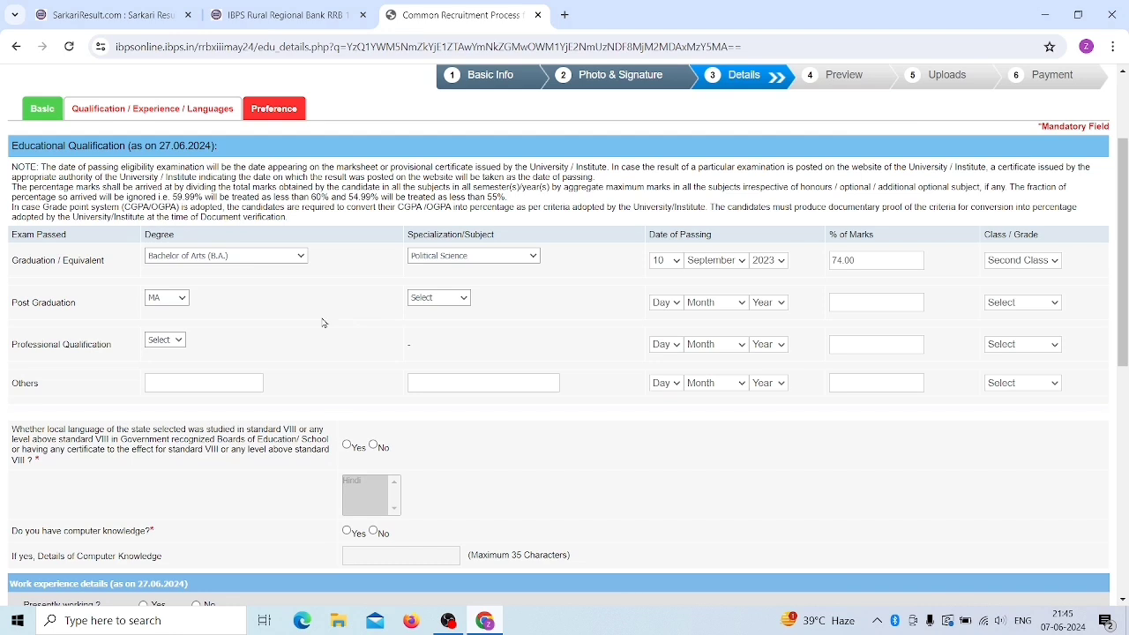
click(441, 300)
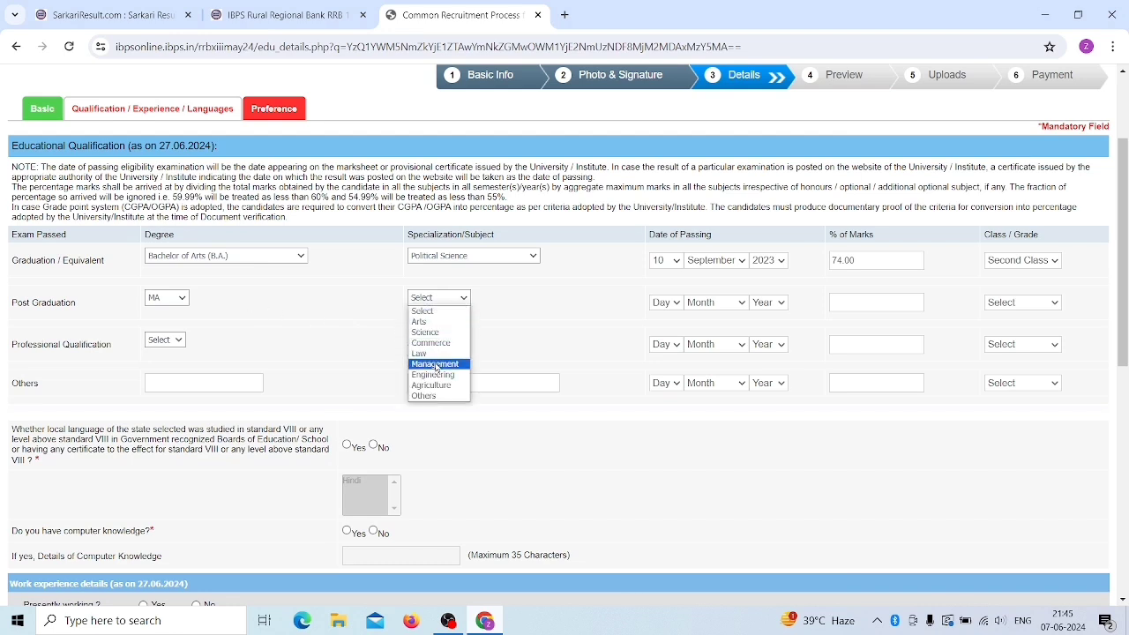
click(441, 343)
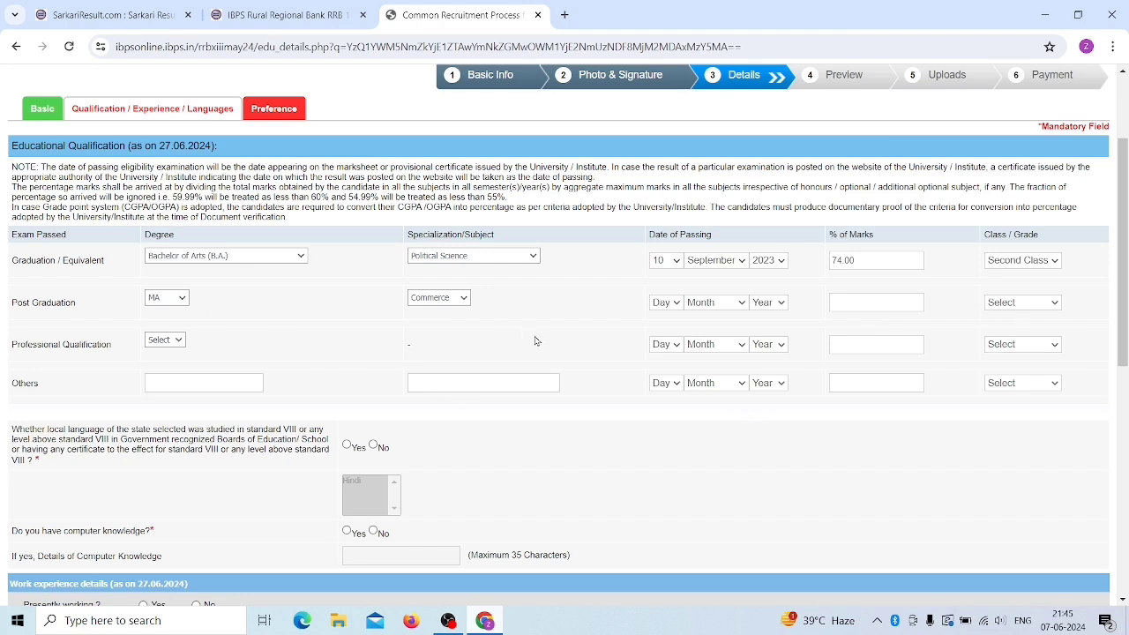
scroll(332, 371, down, 1)
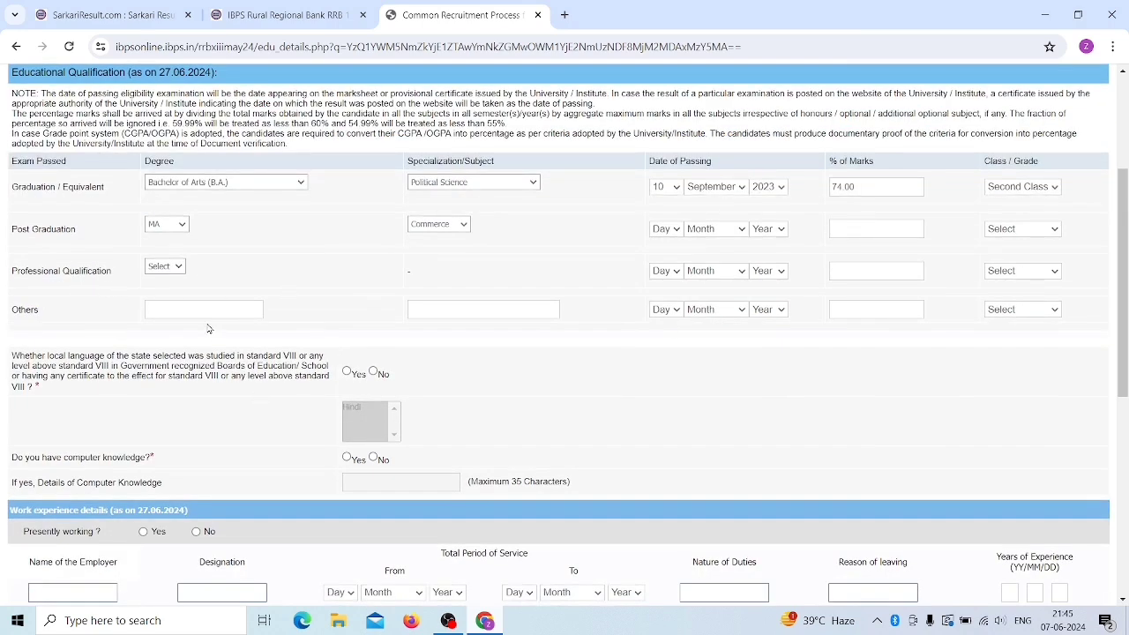
scroll(63, 341, down, 1)
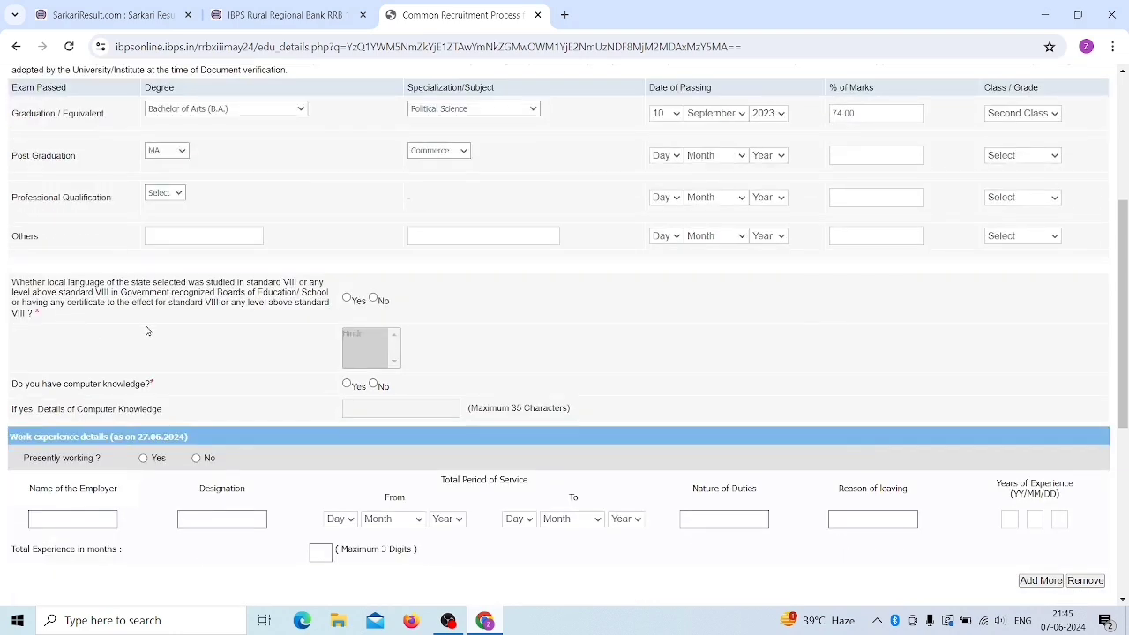
scroll(146, 330, up, 1)
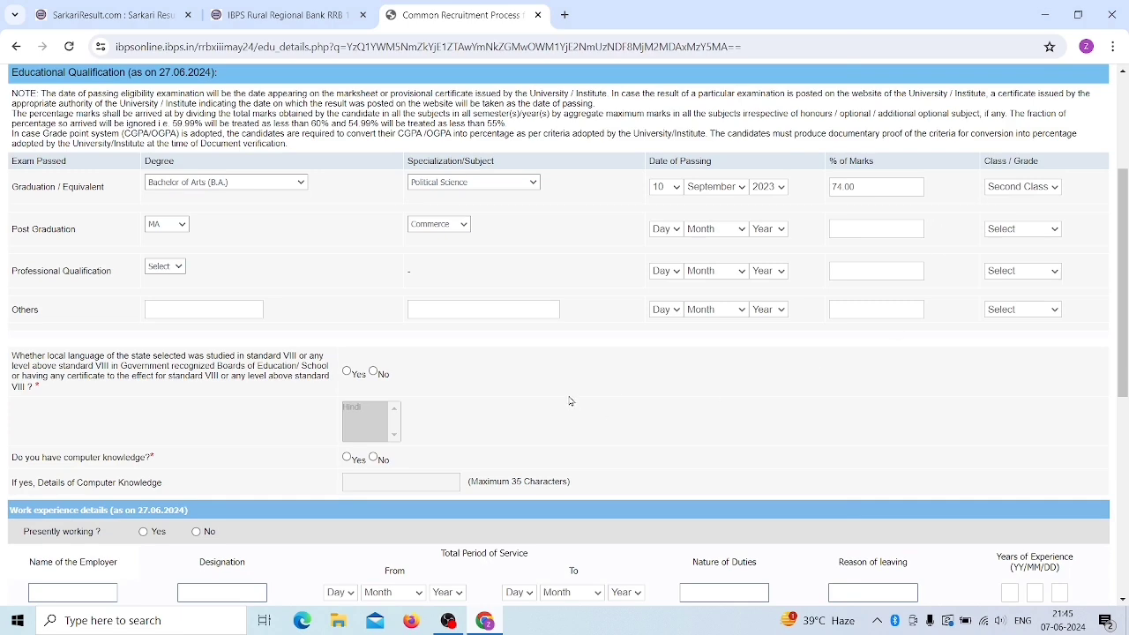
scroll(414, 418, down, 2)
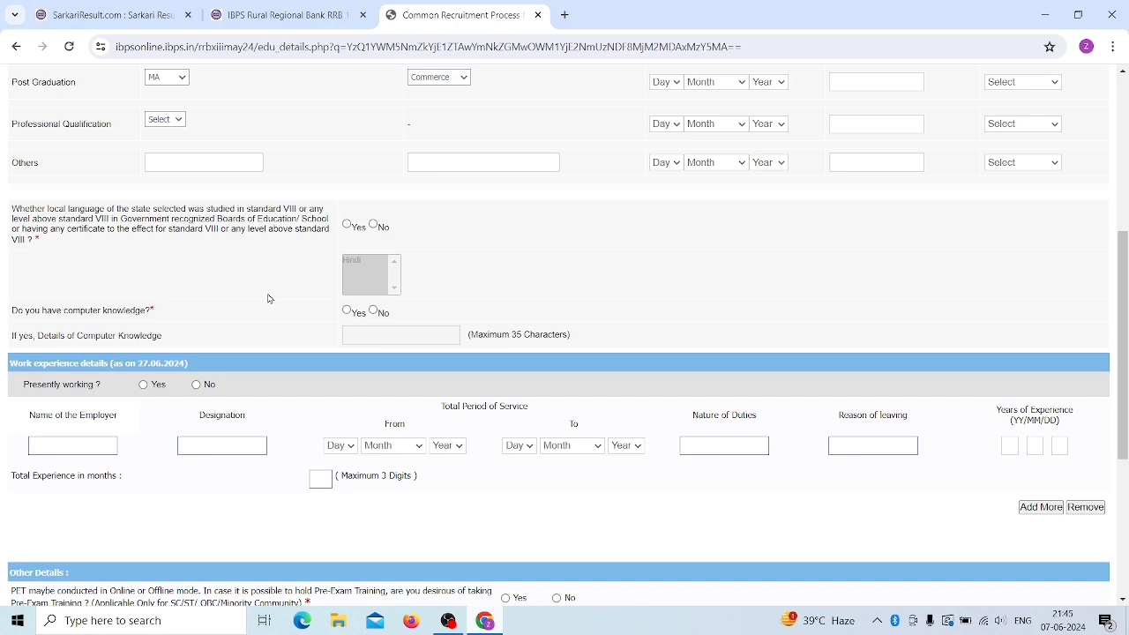
- Answer Yes to studying a local language, choose Hindi, and answer Yes to computer knowledge
click(347, 226)
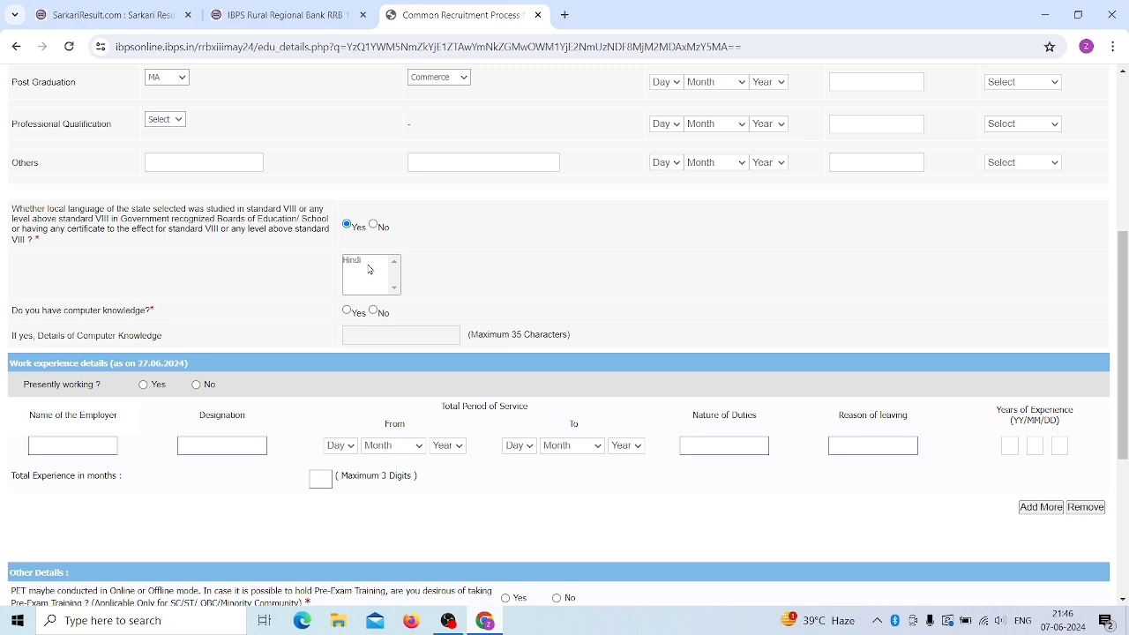
click(360, 261)
scroll(468, 310, down, 1)
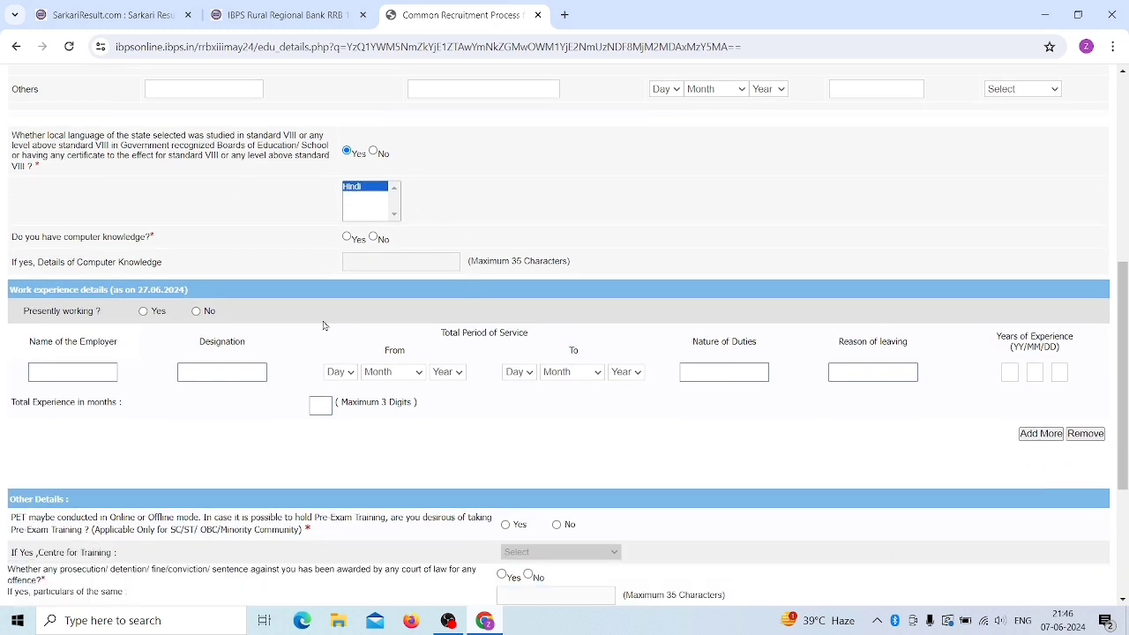
click(347, 237)
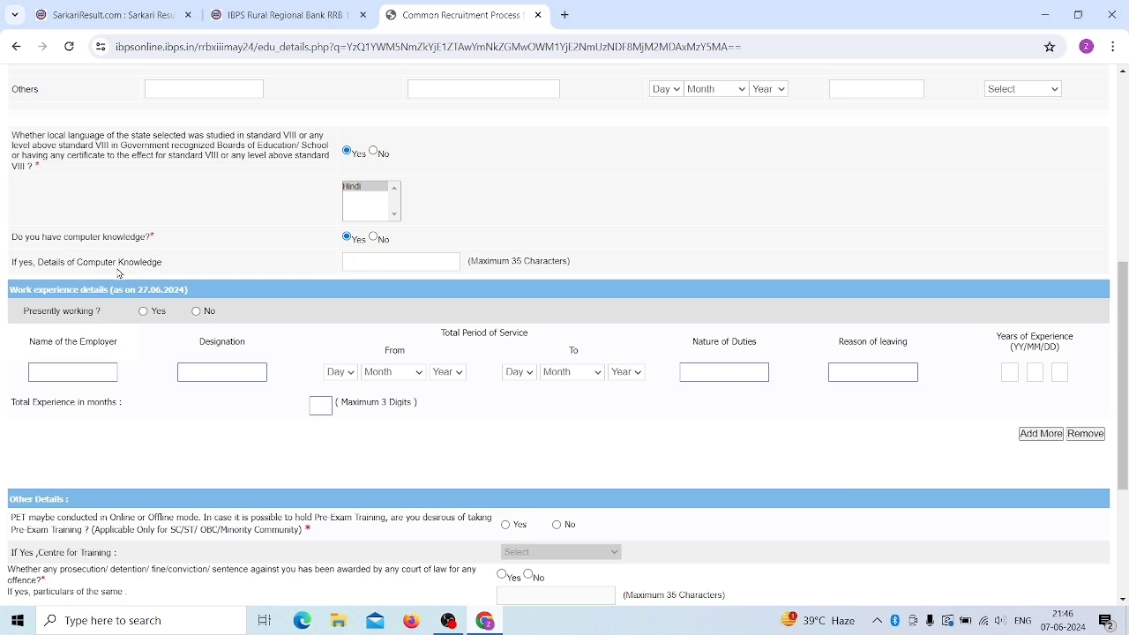
scroll(257, 326, down, 2)
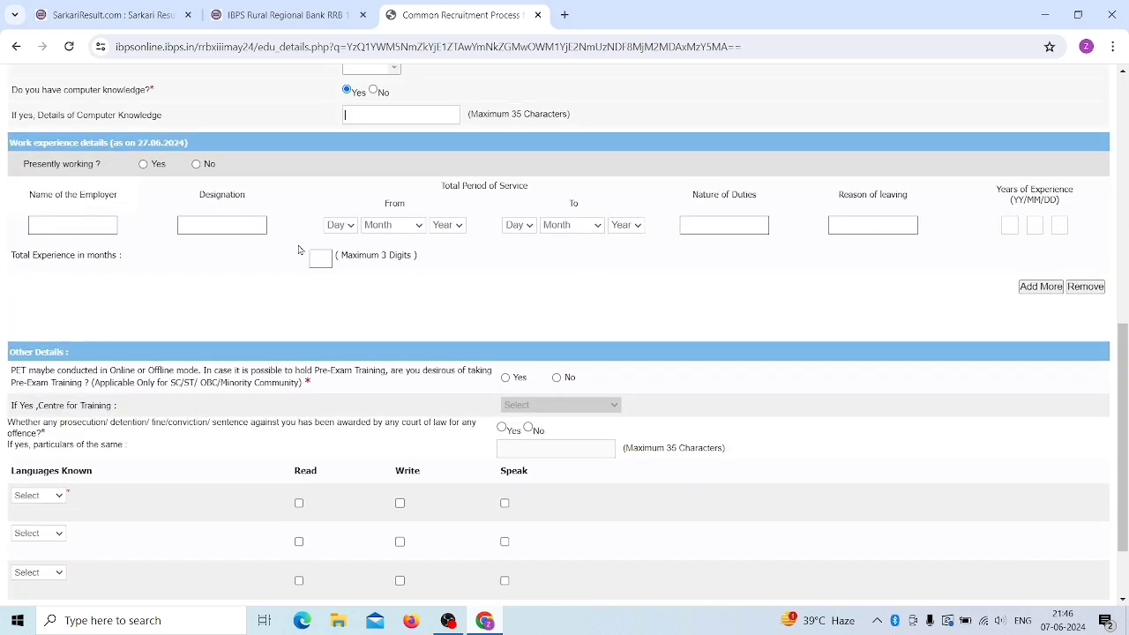
scroll(253, 272, down, 1)
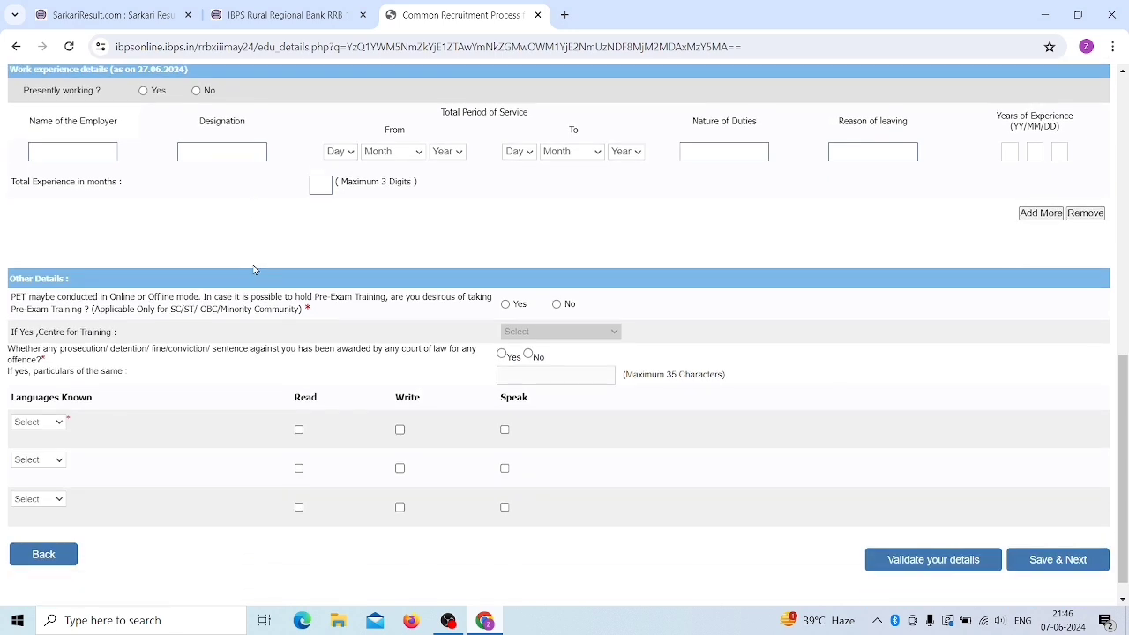
scroll(254, 273, up, 1)
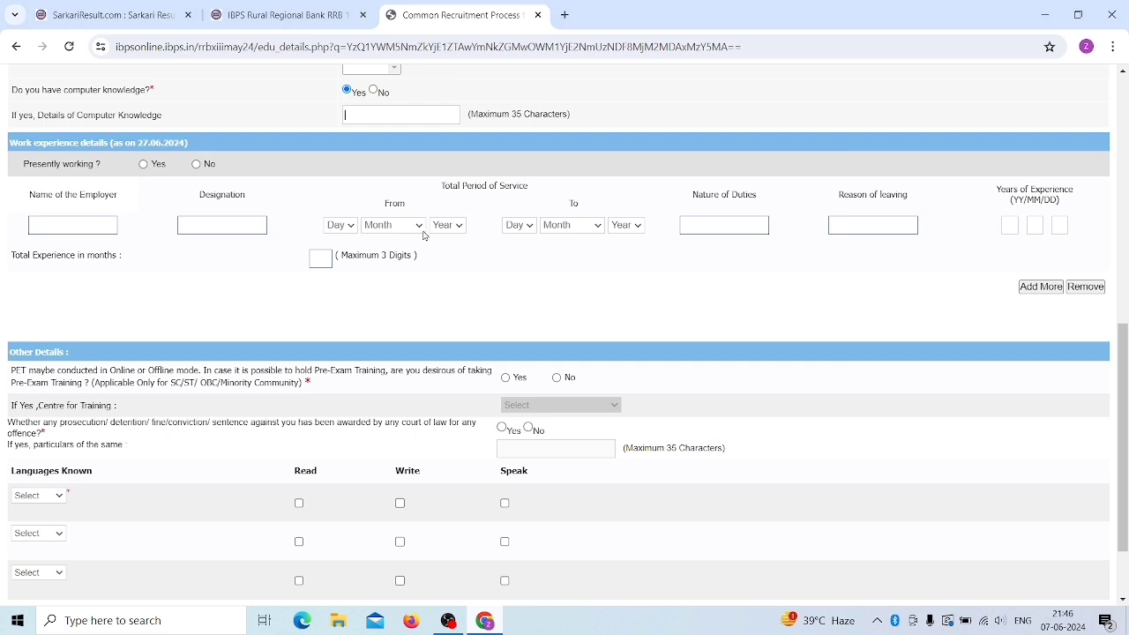
scroll(423, 237, down, 2)
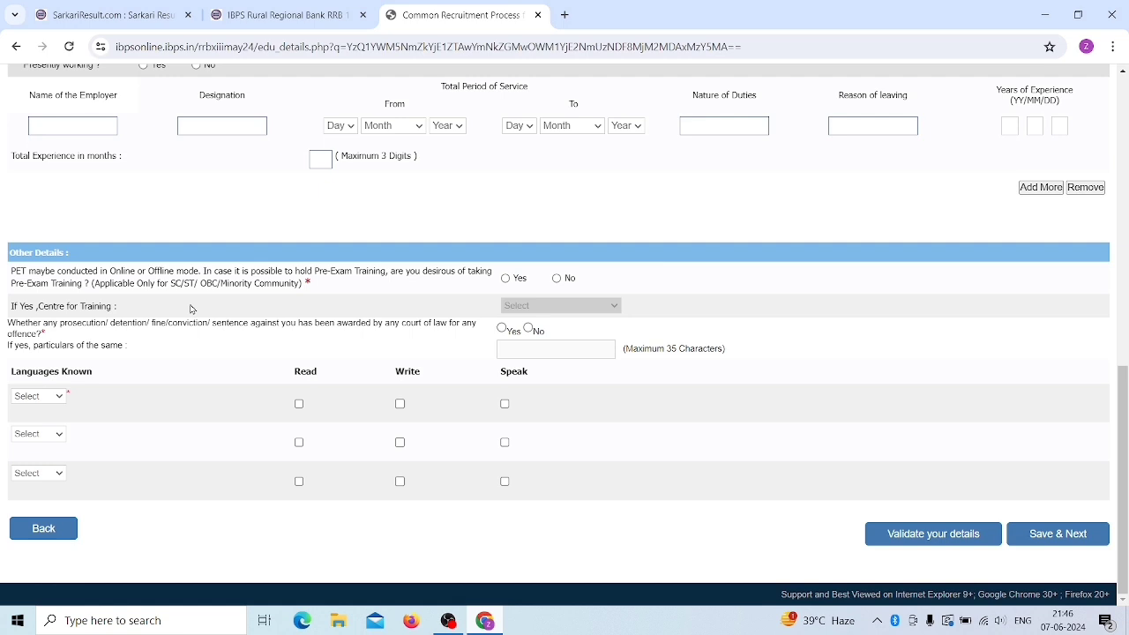
- Answer No to pre-exam training and No to the prior offence question
click(506, 283)
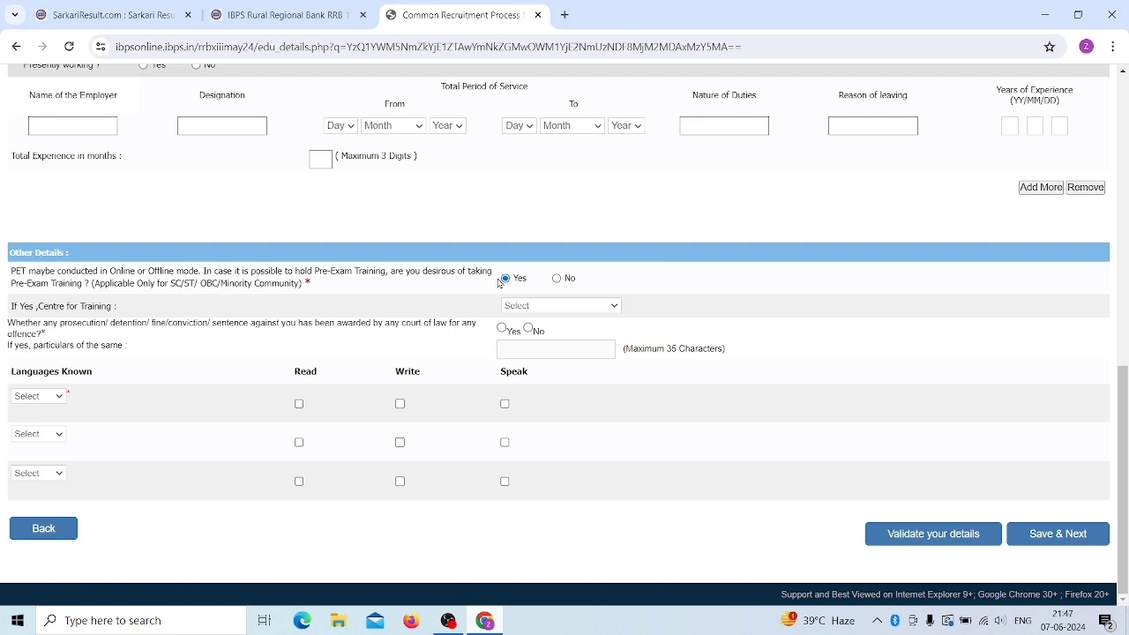
click(528, 312)
scroll(532, 441, down, 4)
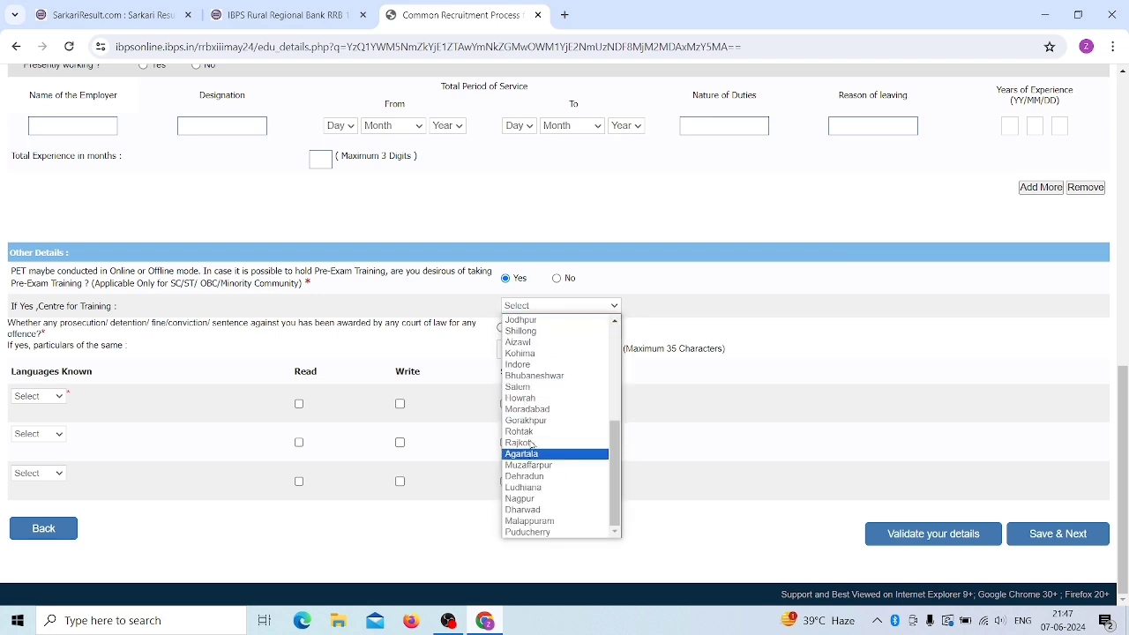
click(529, 409)
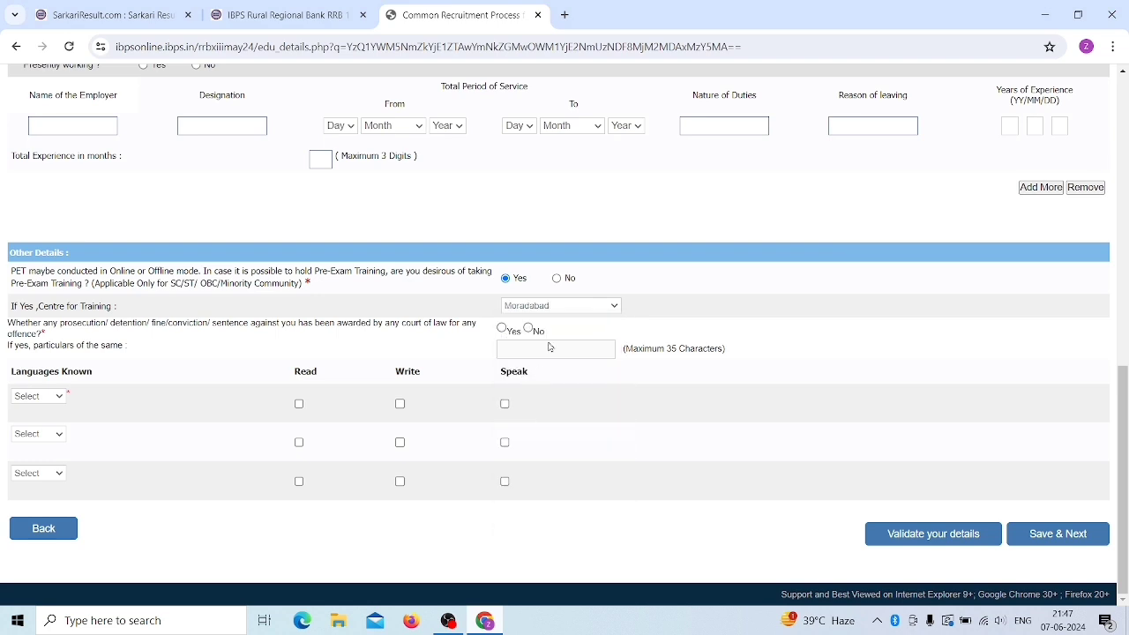
click(556, 278)
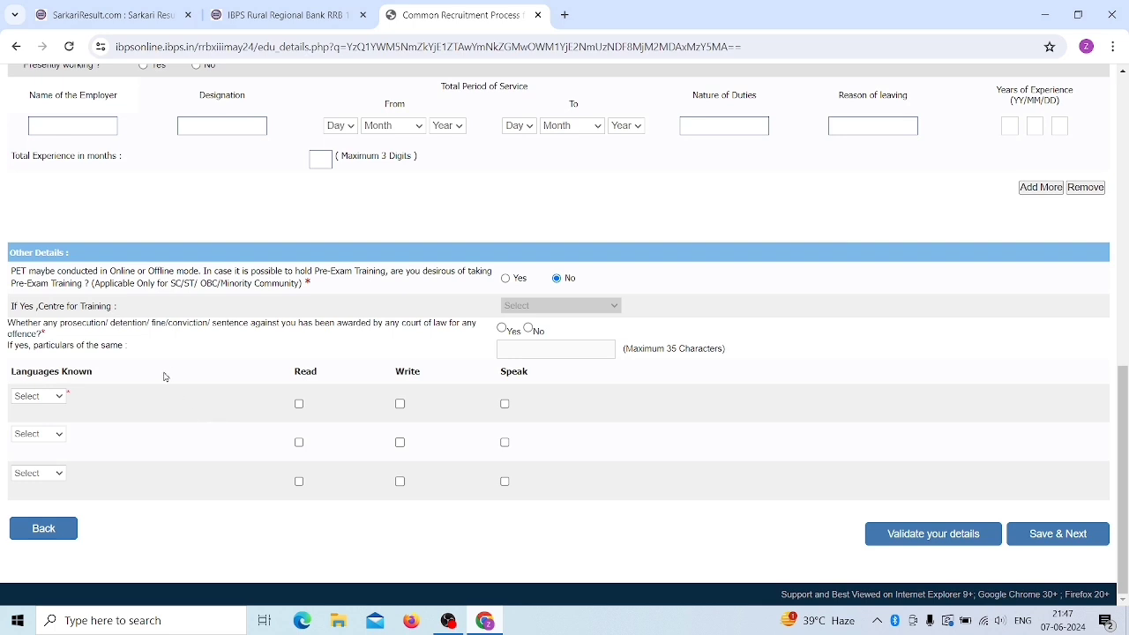
click(529, 329)
- Add English and Hindi as known languages, each marked read, write and speak
click(37, 398)
click(37, 422)
click(299, 405)
click(401, 404)
click(505, 405)
click(38, 436)
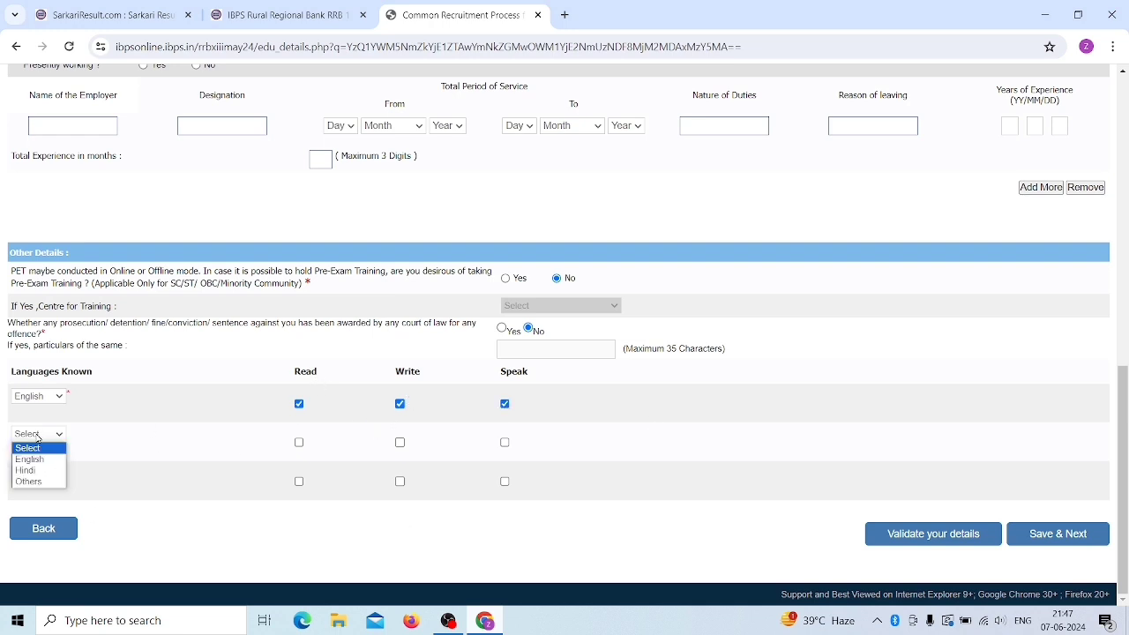
click(27, 470)
click(299, 443)
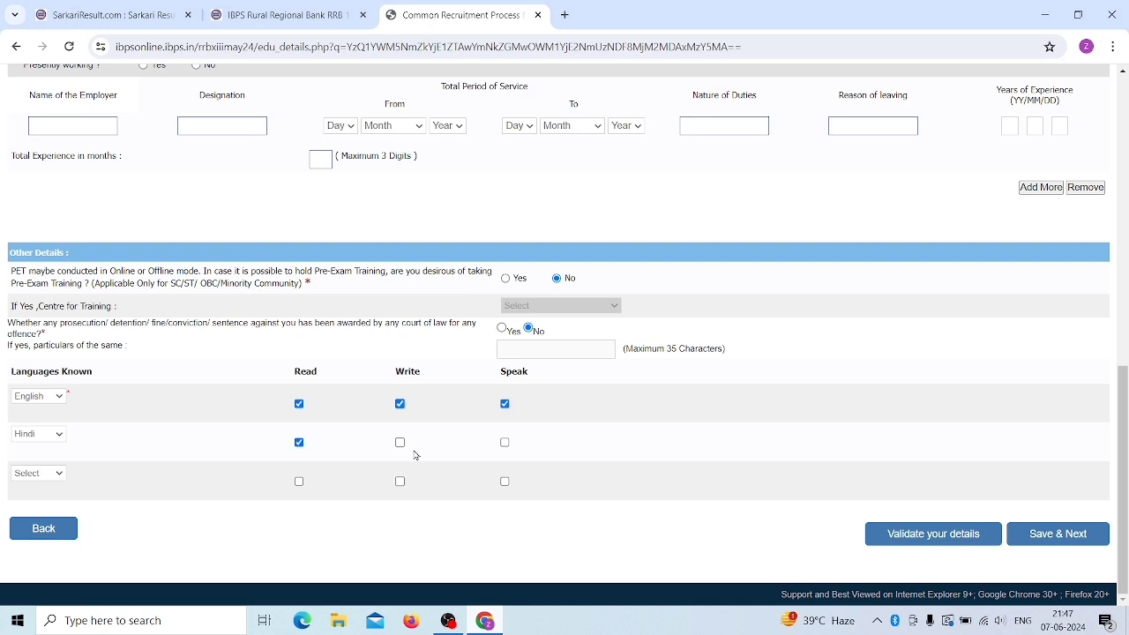
click(401, 443)
click(506, 443)
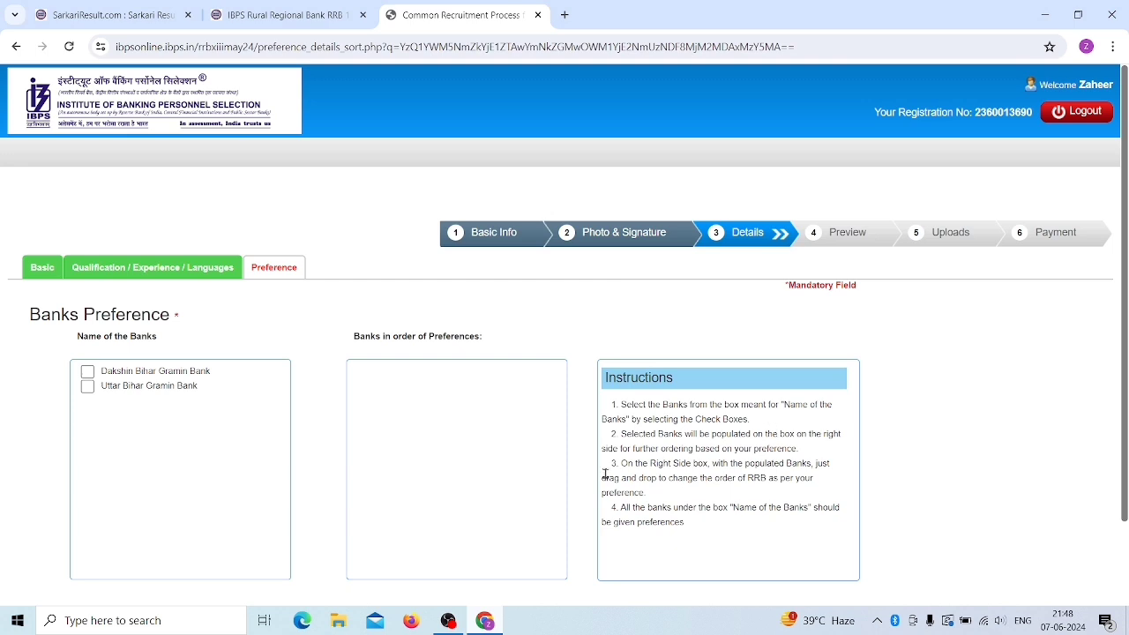
- Select Uttar Bihar and Dakshin Bihar Gramin Banks, validate them, and save to the preview
scroll(605, 474, down, 2)
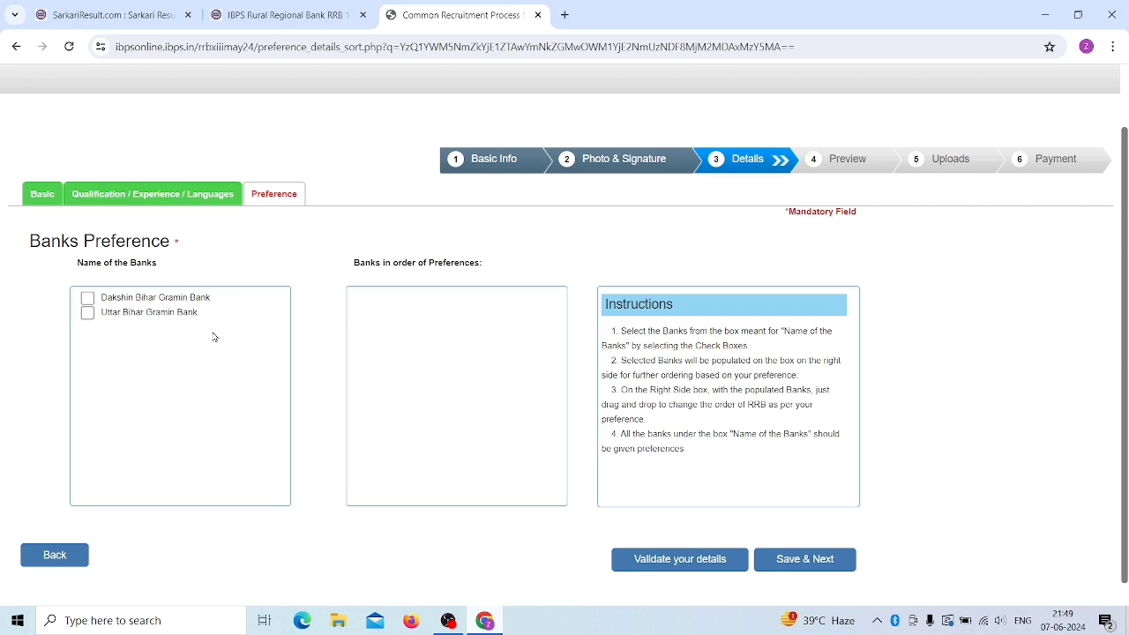
click(88, 312)
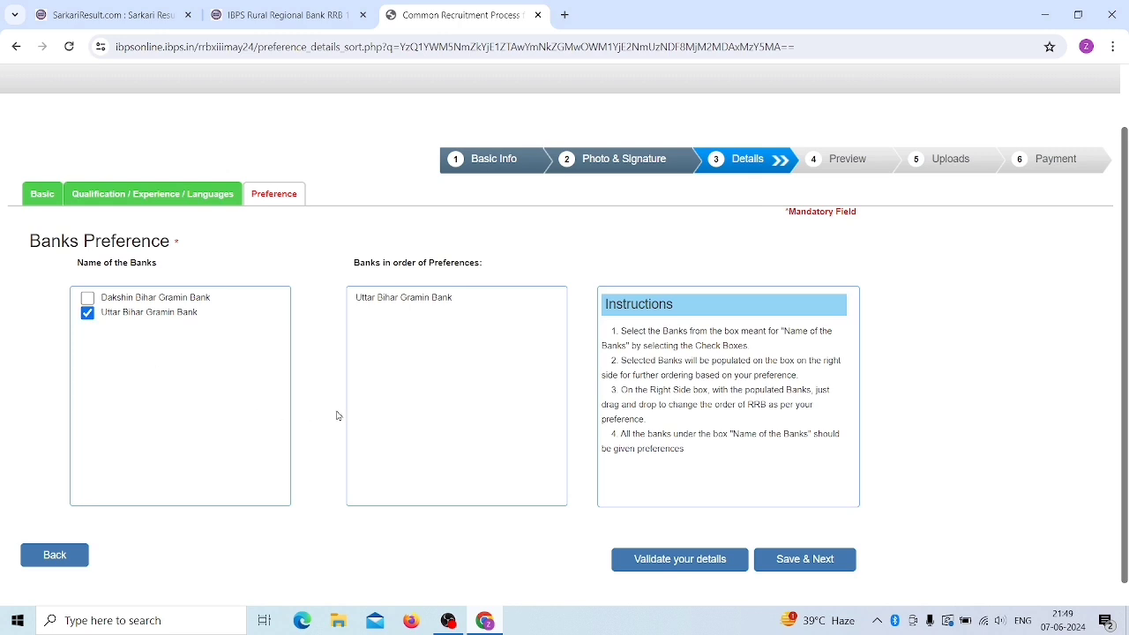
scroll(365, 403, down, 1)
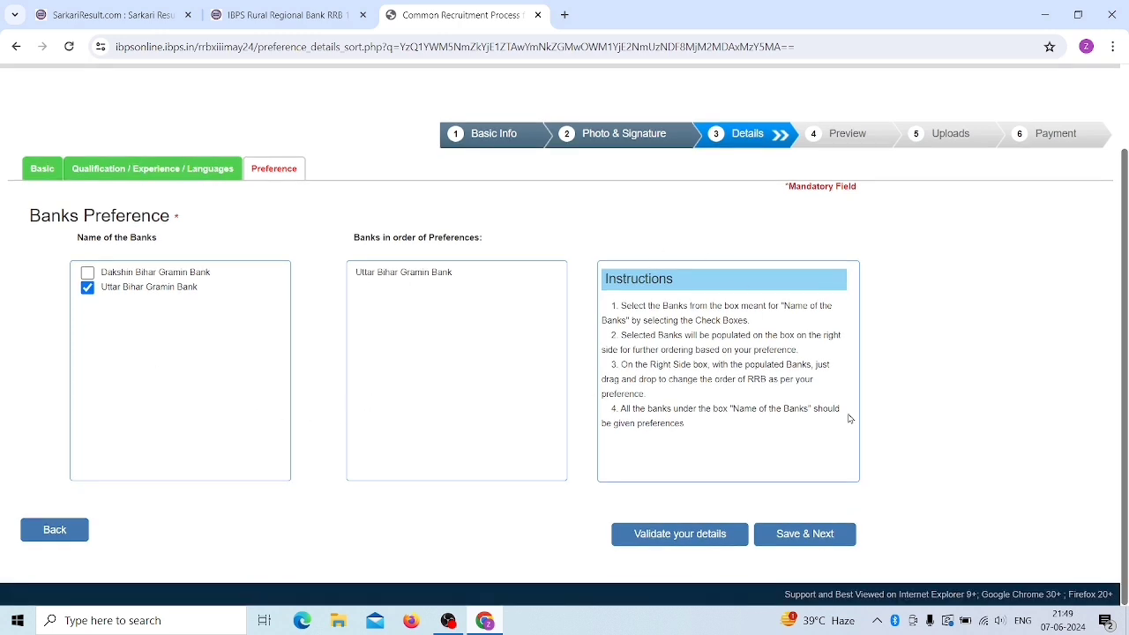
click(711, 533)
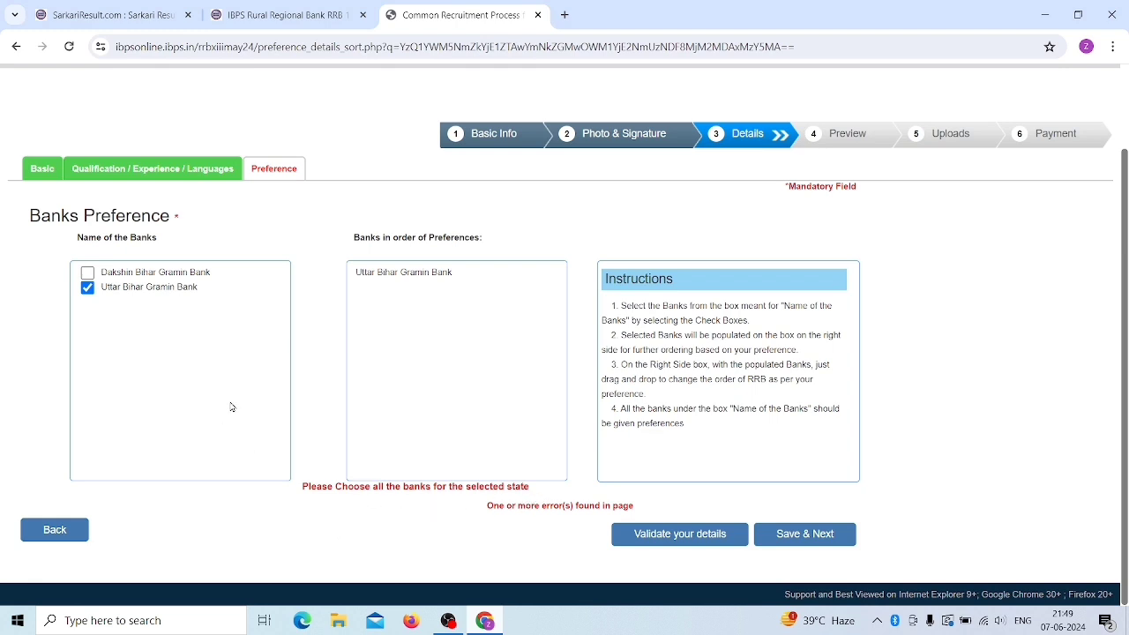
click(88, 272)
click(707, 542)
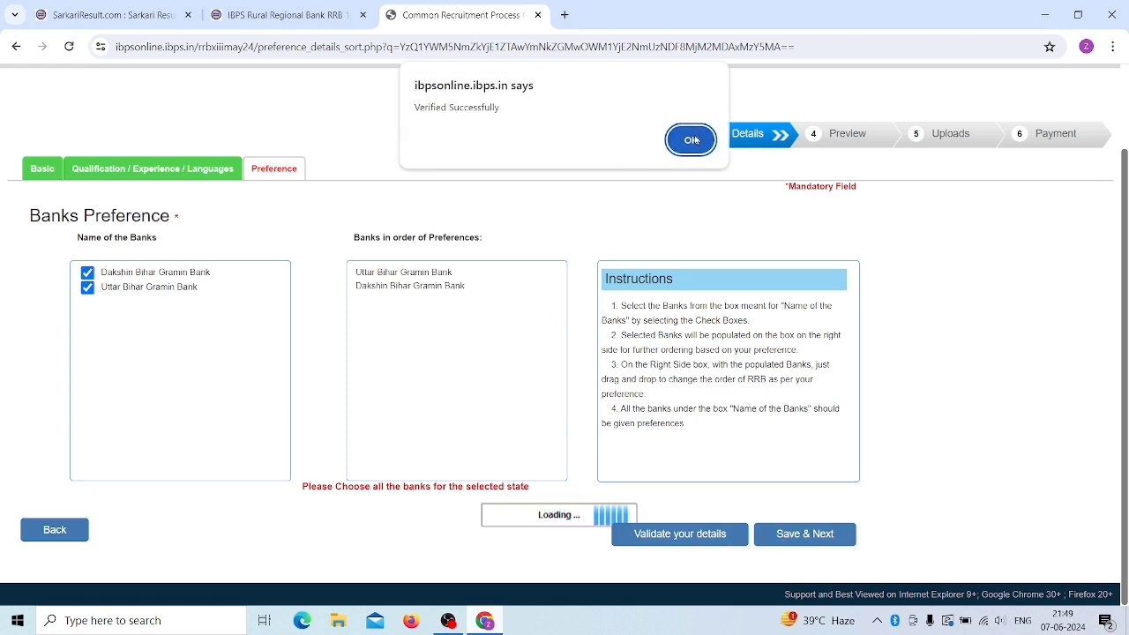
click(692, 139)
click(825, 533)
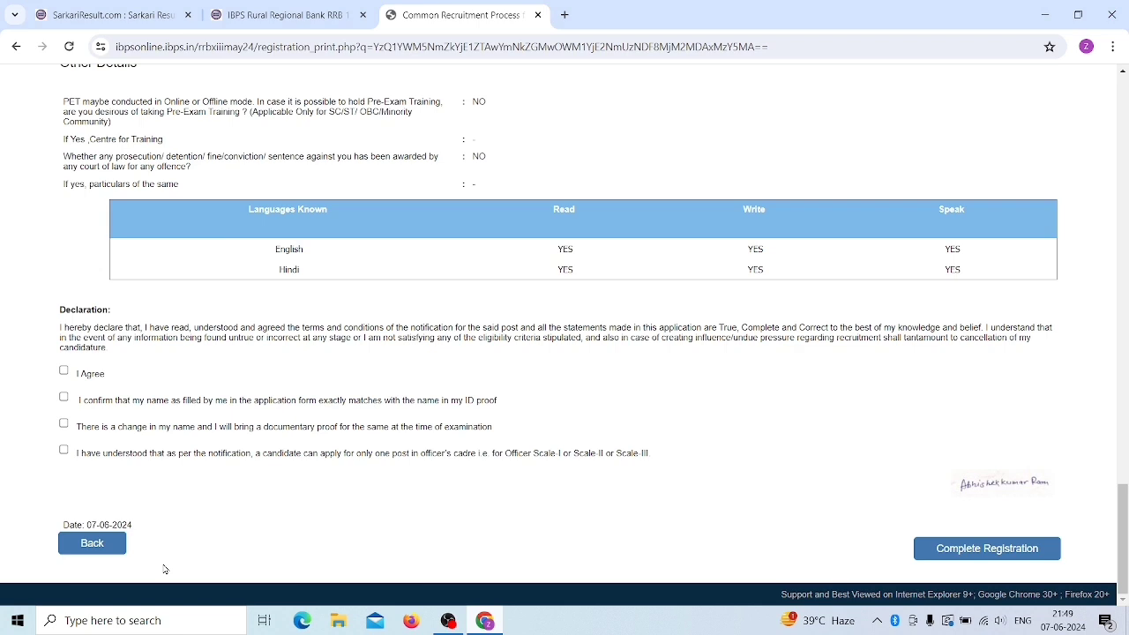
- Accept the three declarations and complete the registration, confirming both warning dialogs
click(63, 371)
click(64, 396)
click(63, 450)
click(1010, 549)
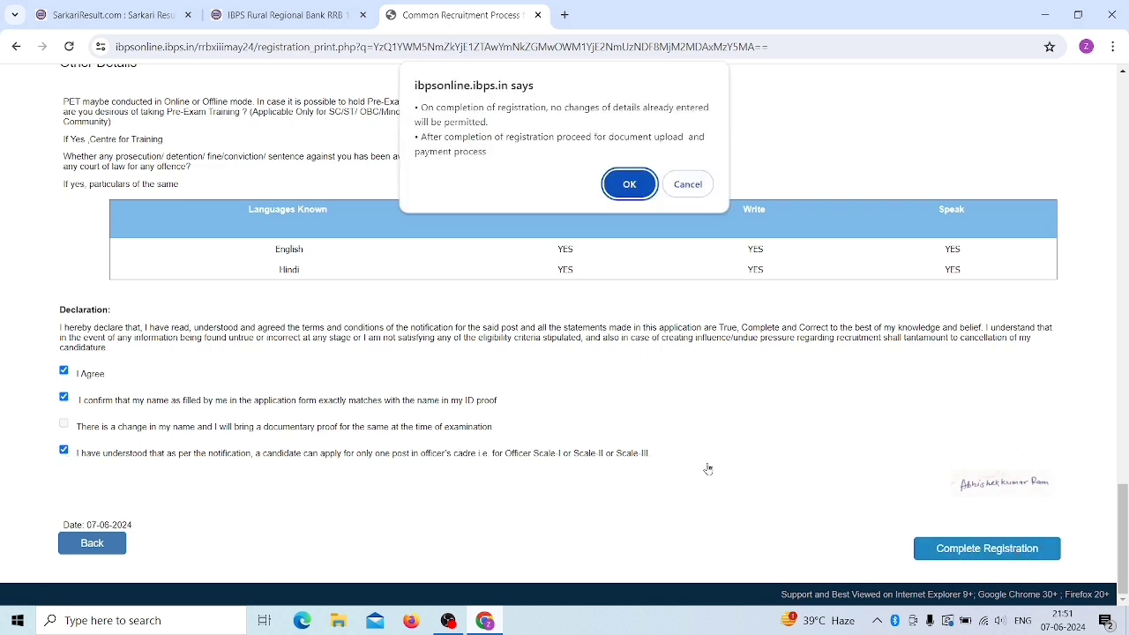
click(635, 190)
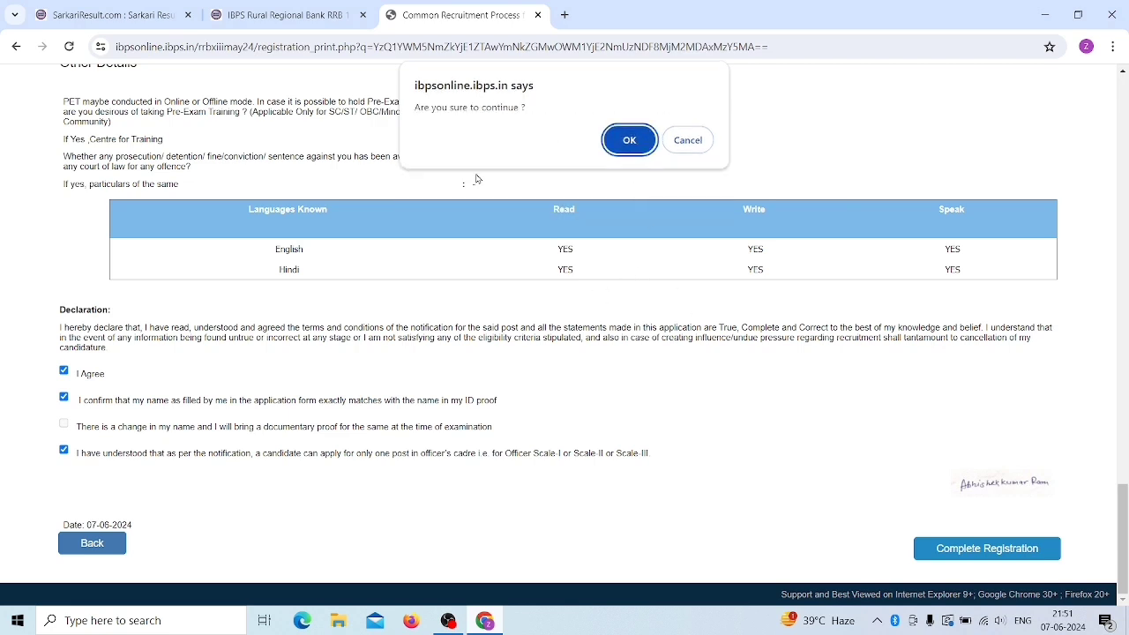
click(644, 145)
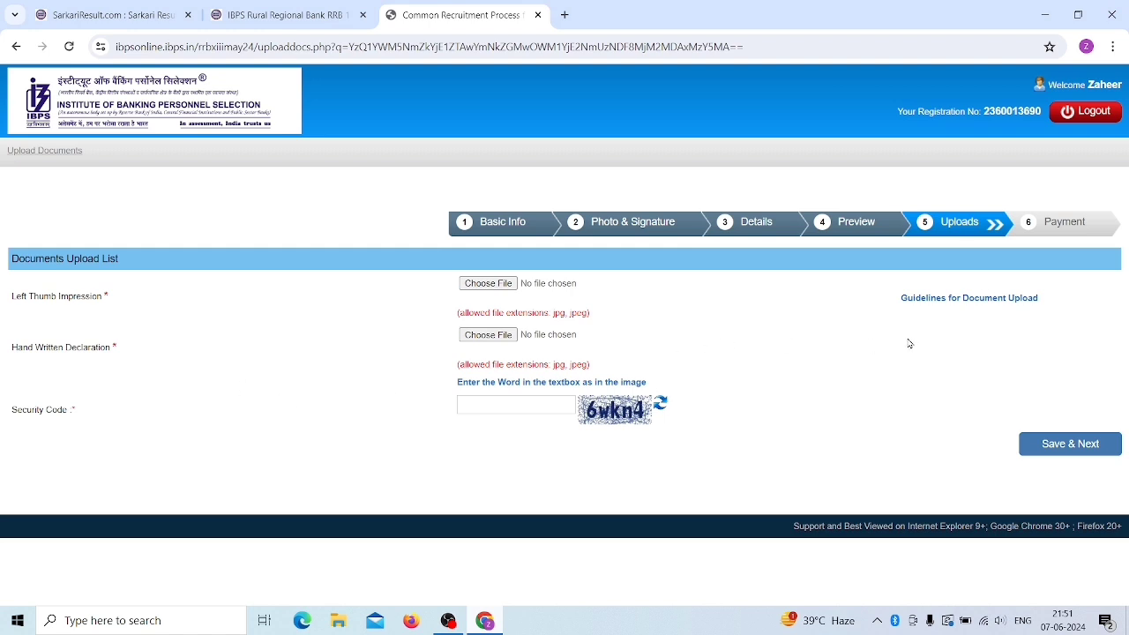
- Open the document upload guidelines PDF and review the thumb impression dimensions
click(970, 298)
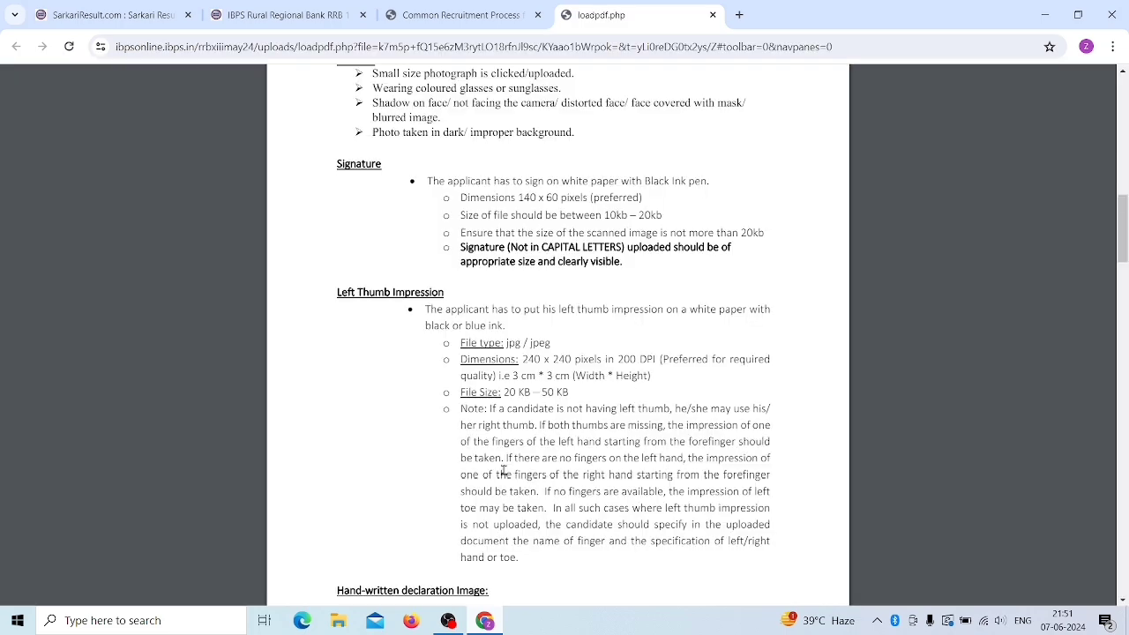
scroll(503, 471, down, 1)
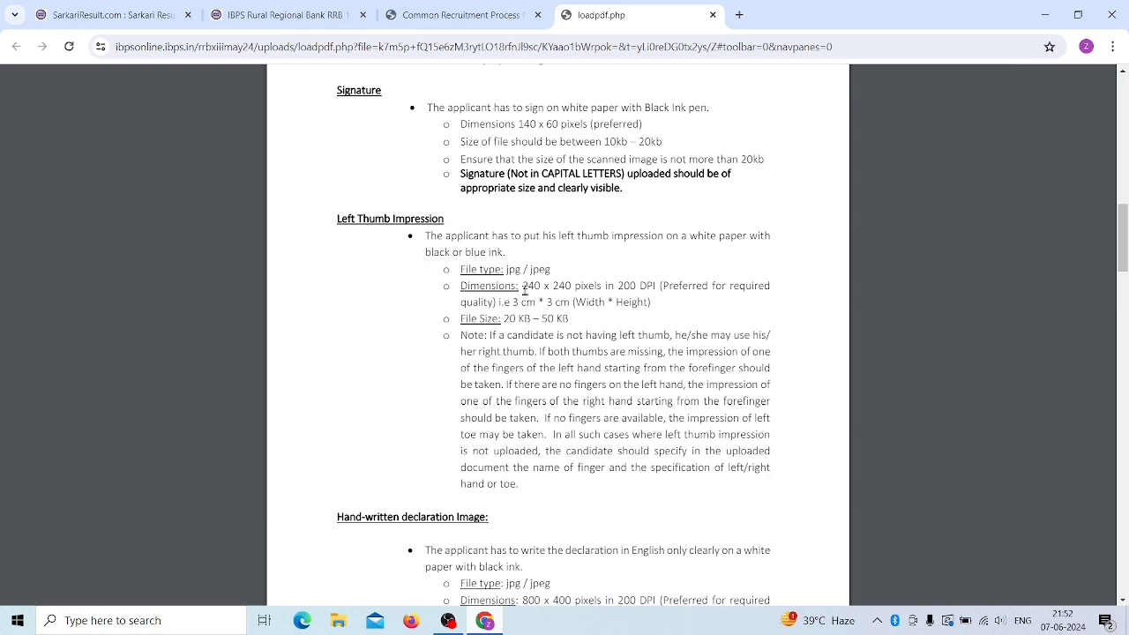
drag(522, 289, 614, 300)
scroll(591, 335, down, 1)
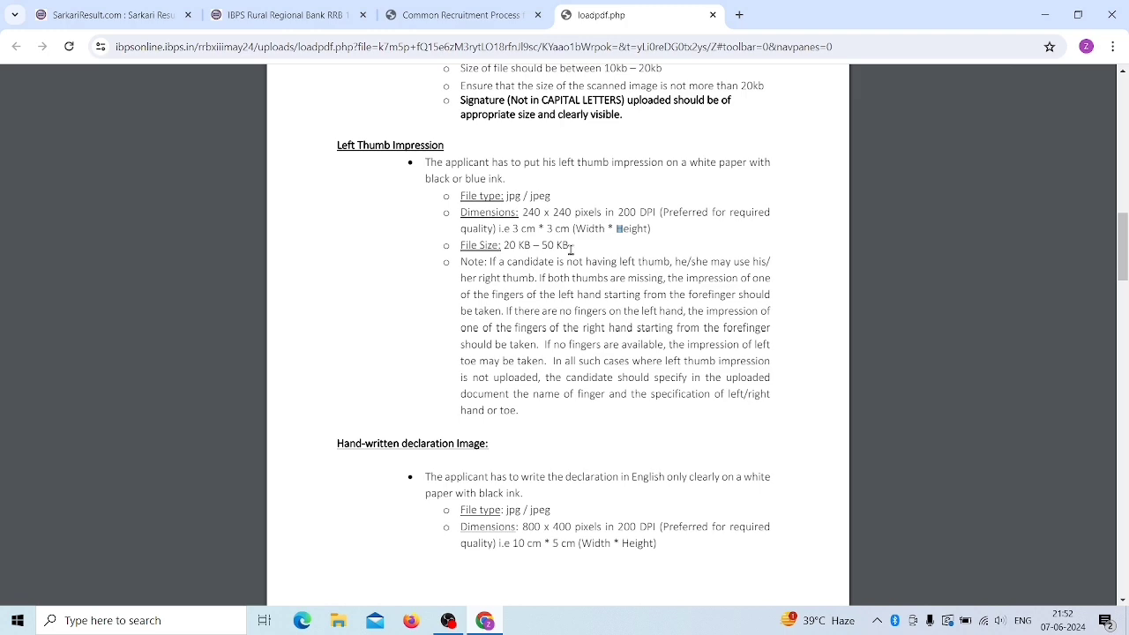
scroll(558, 284, down, 3)
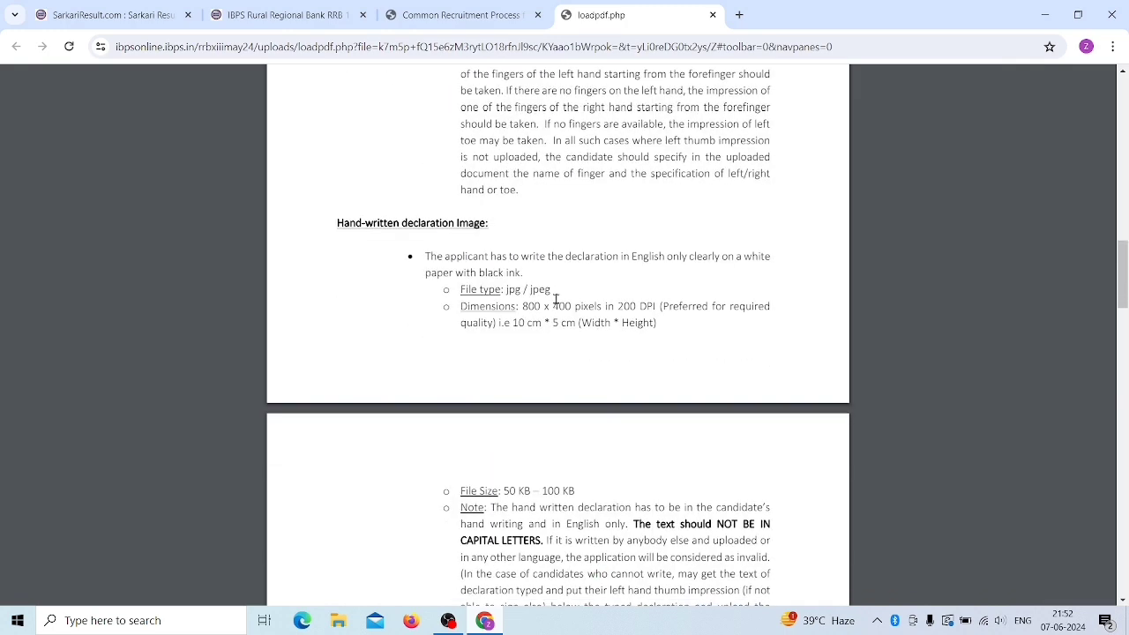
scroll(558, 352, down, 3)
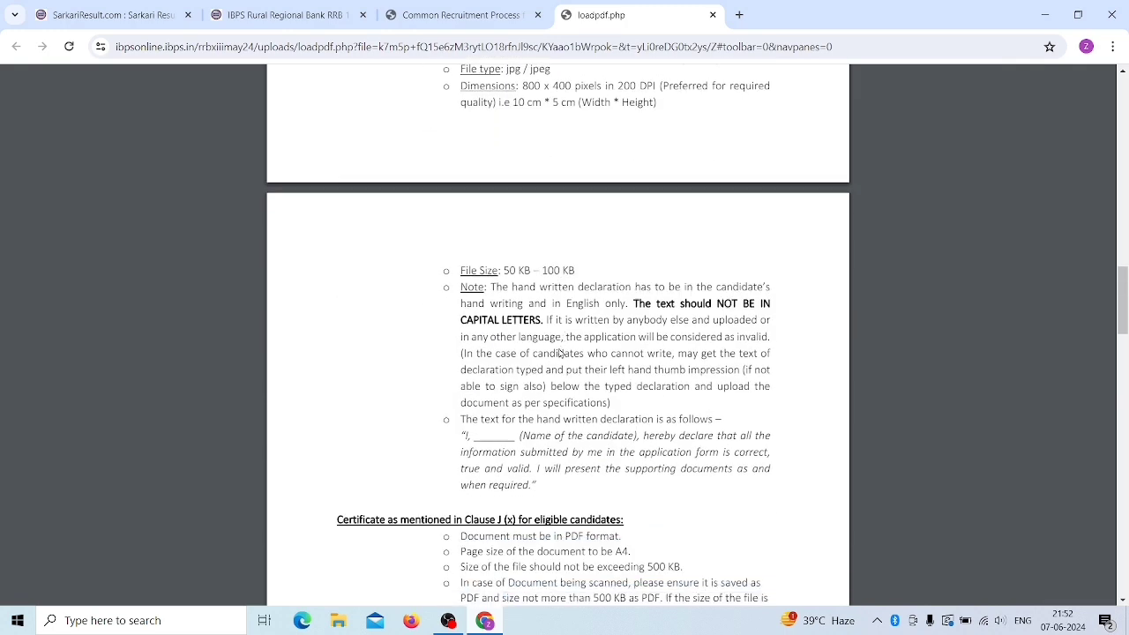
scroll(559, 353, up, 1)
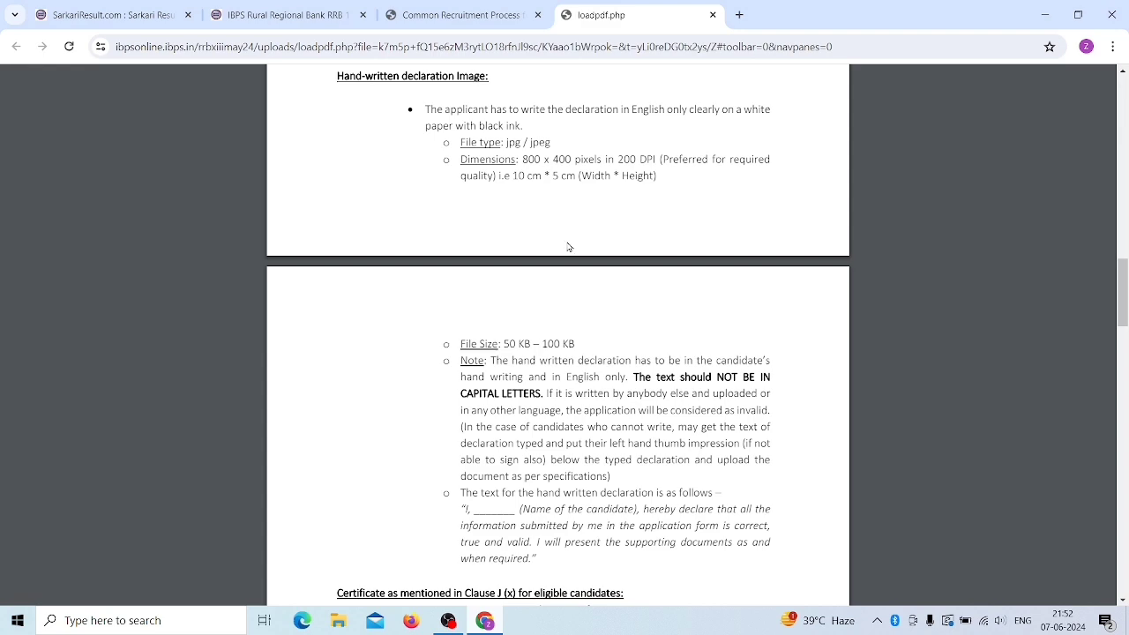
scroll(571, 248, down, 1)
scroll(582, 326, up, 2)
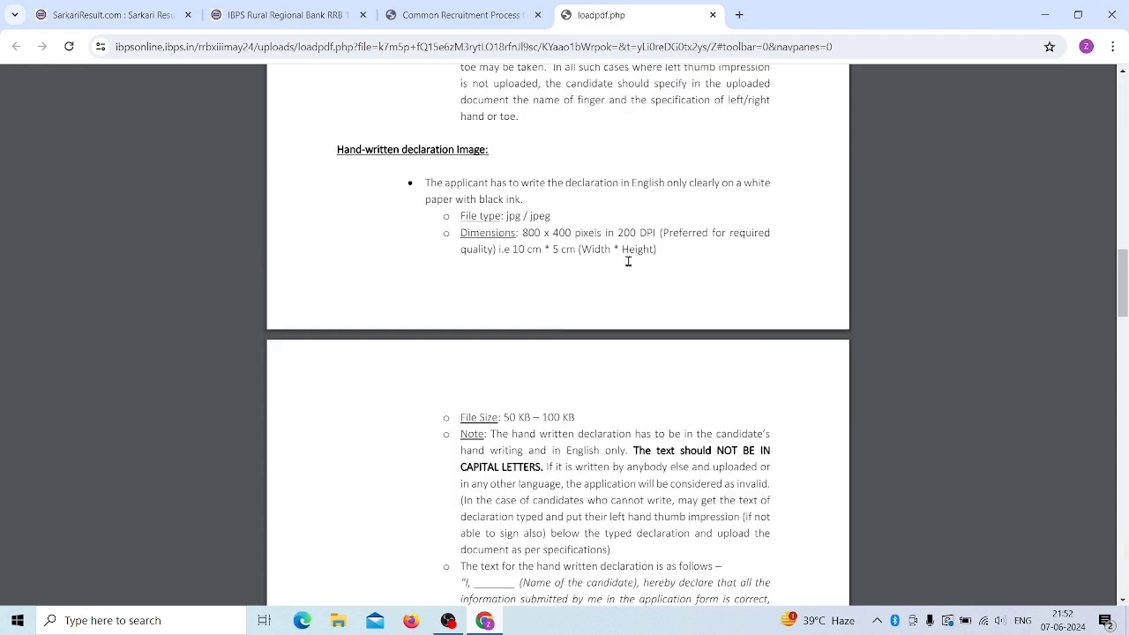
scroll(608, 330, down, 2)
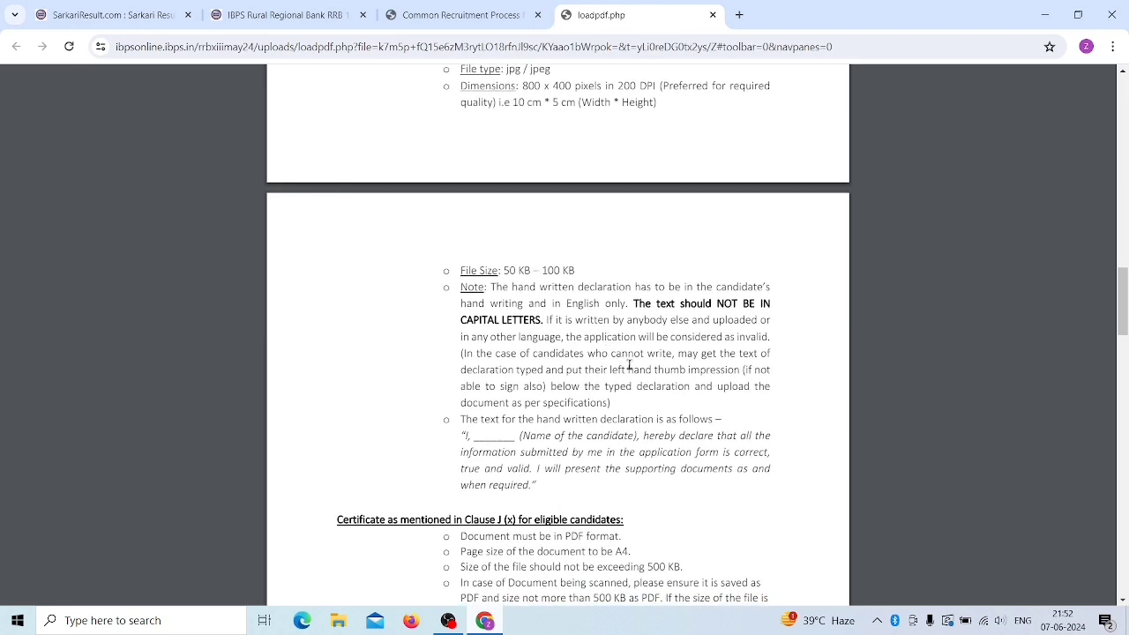
scroll(629, 364, down, 2)
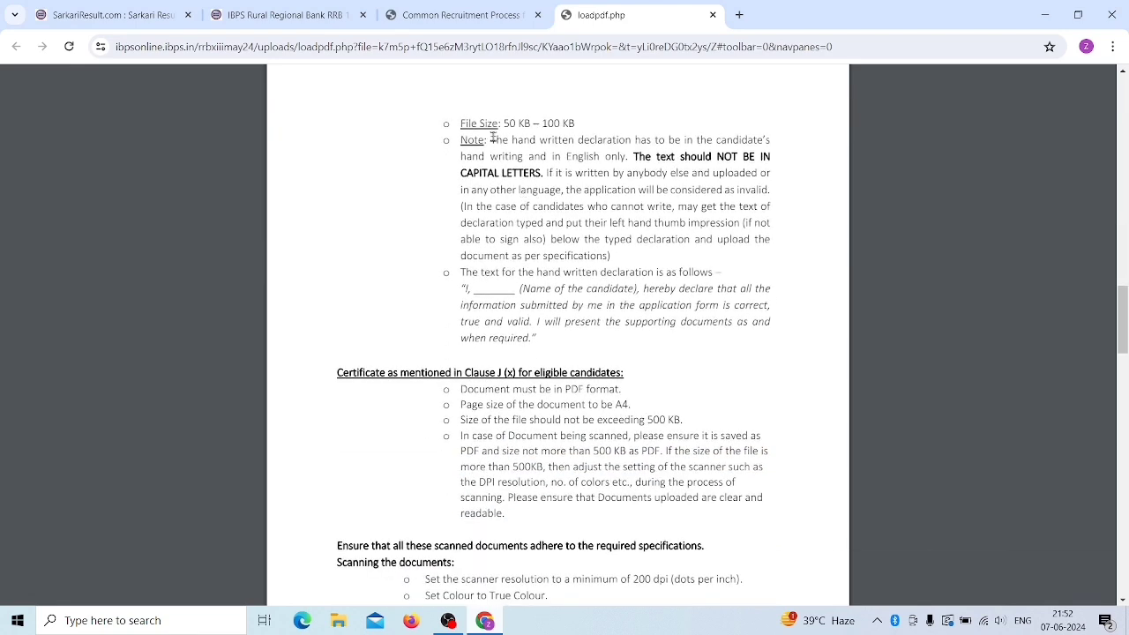
- Review the declaration file size limit and required handwritten text, then return to the application
drag(503, 122, 593, 123)
click(592, 122)
drag(470, 289, 548, 344)
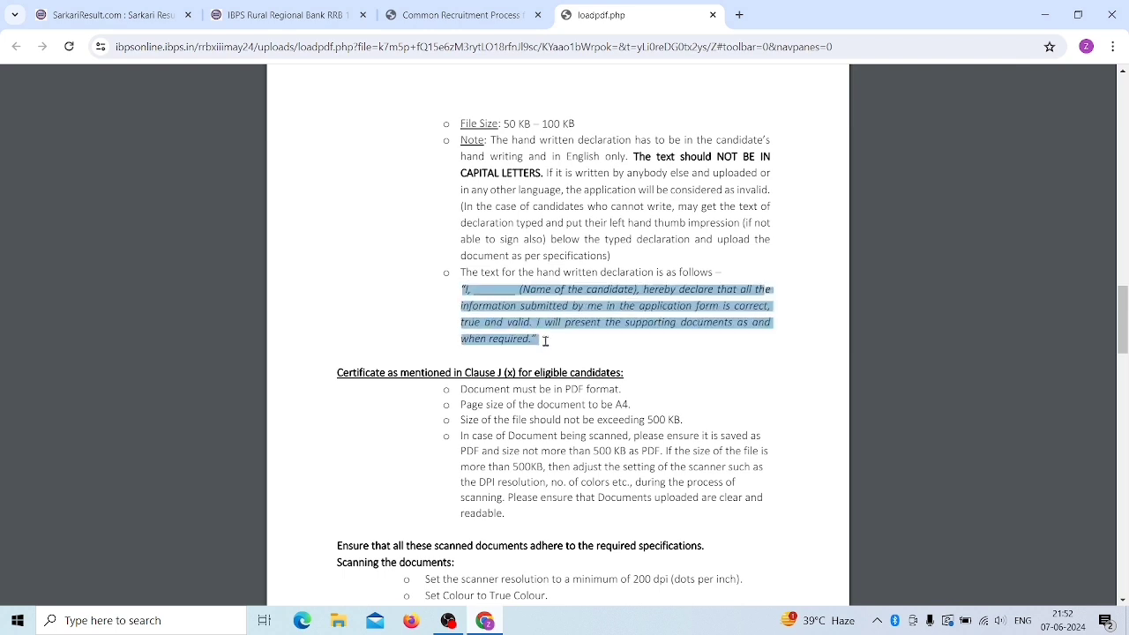
click(644, 359)
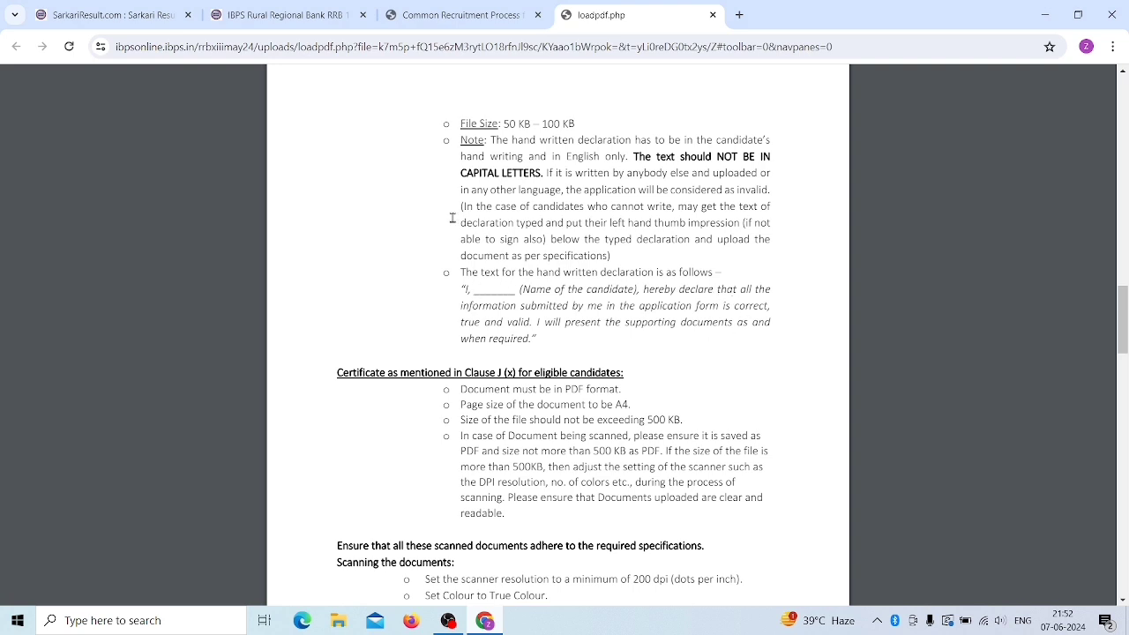
click(445, 12)
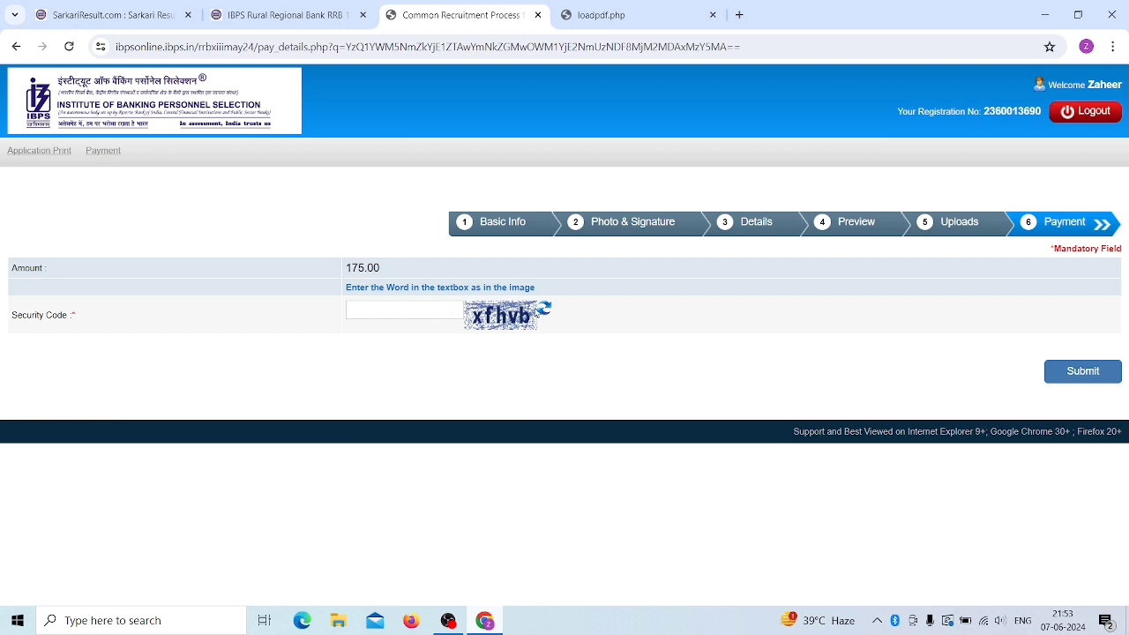
- Submit the security code, confirm proceeding to payment, and choose Debit Card on BillDesk
click(392, 307)
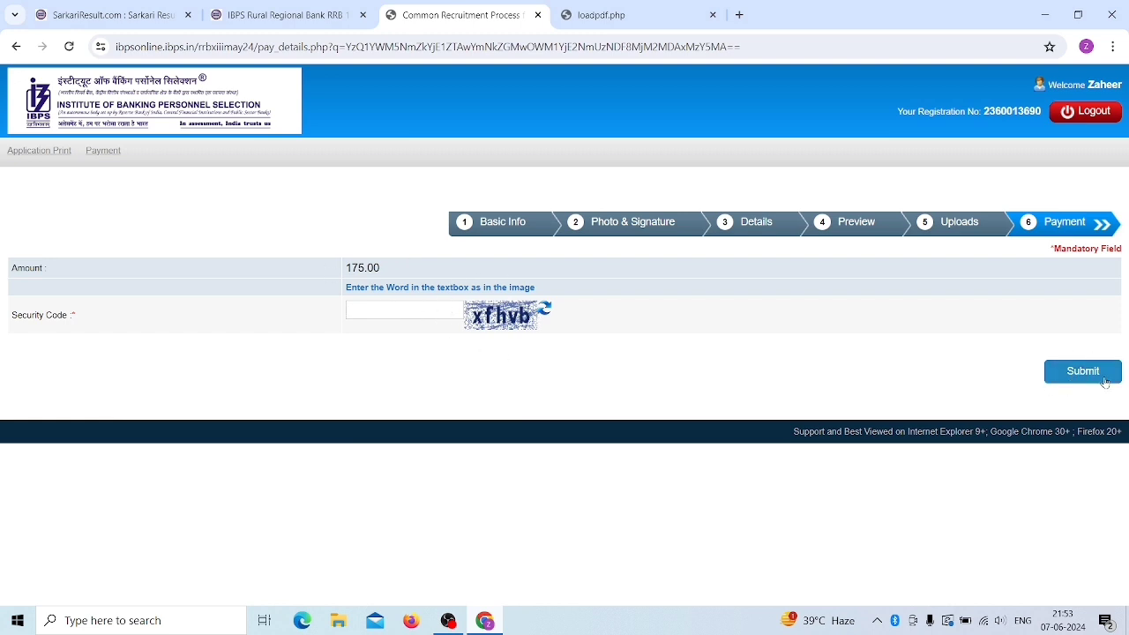
text(xfhvb)
key(Return)
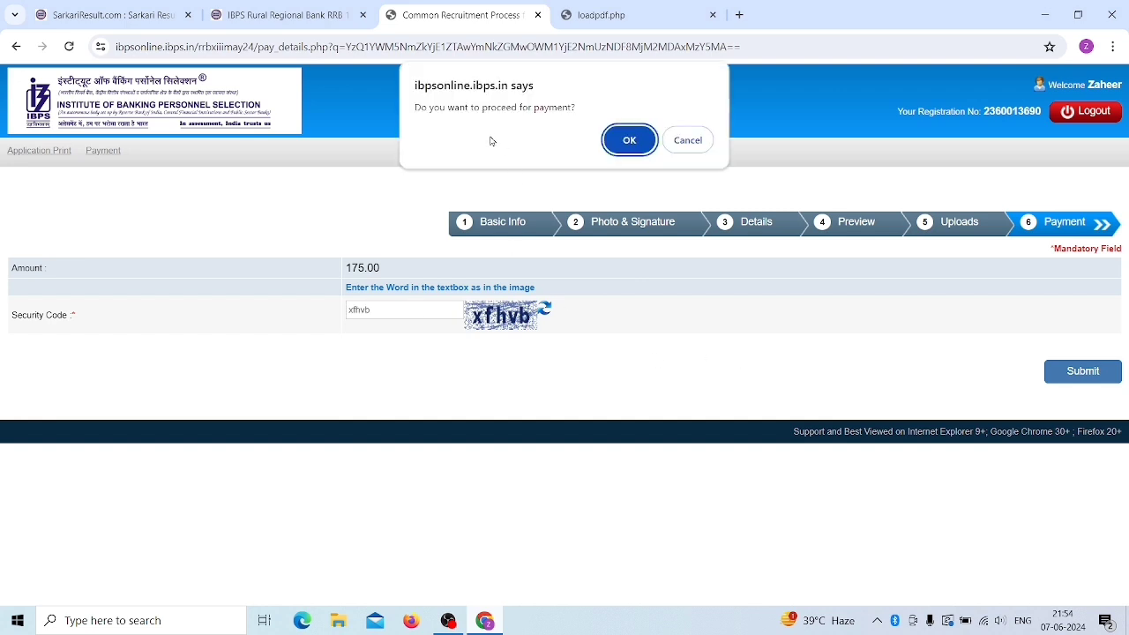
click(633, 144)
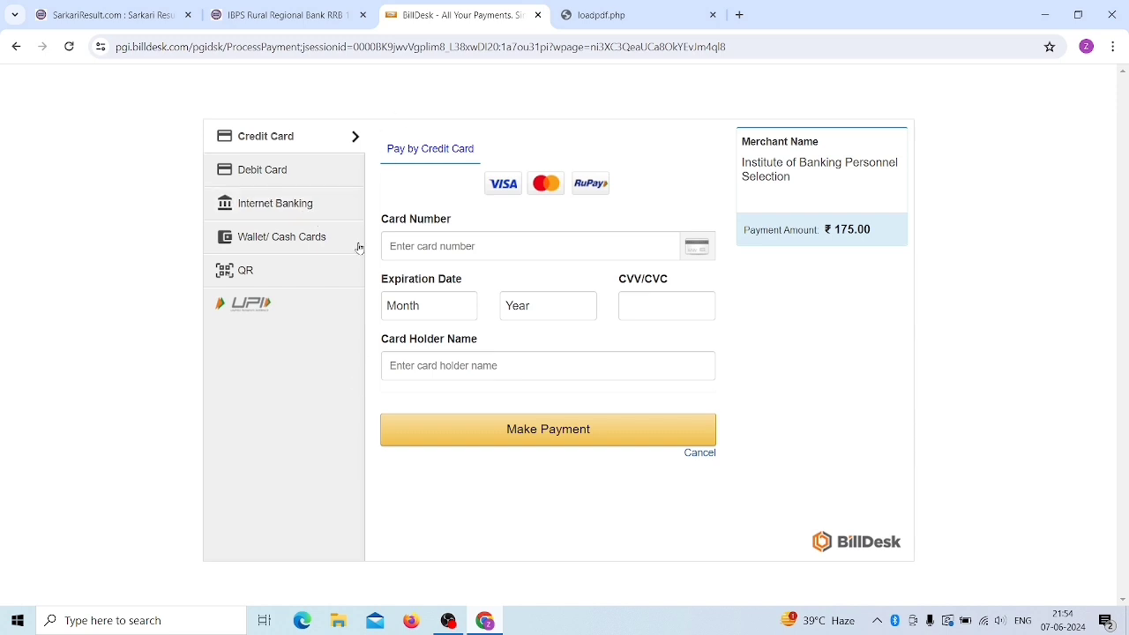
click(300, 169)
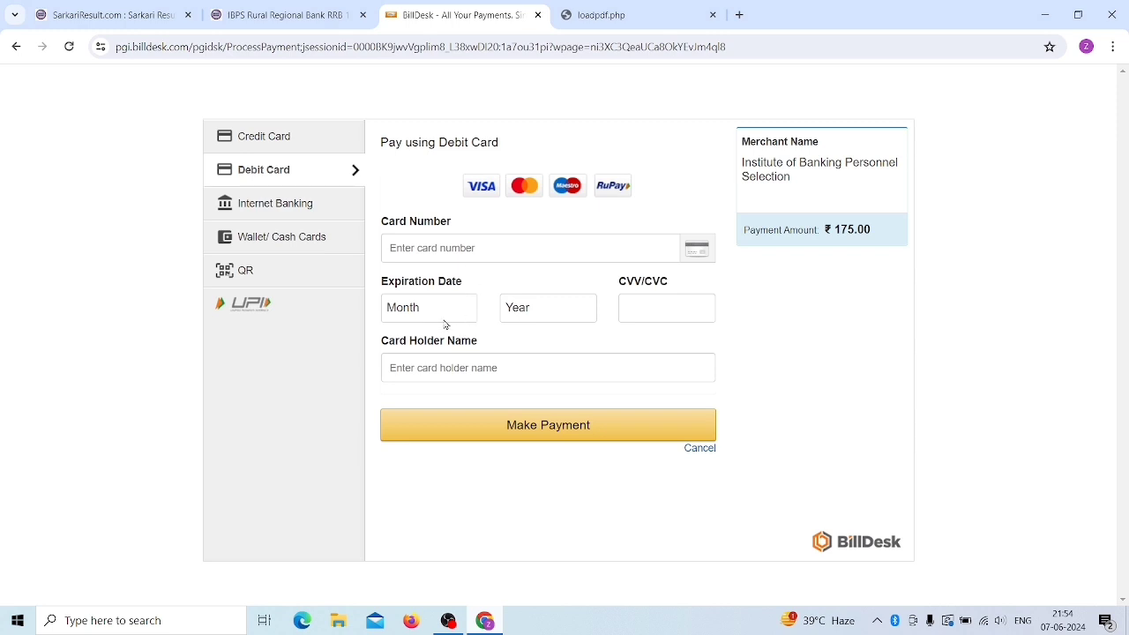